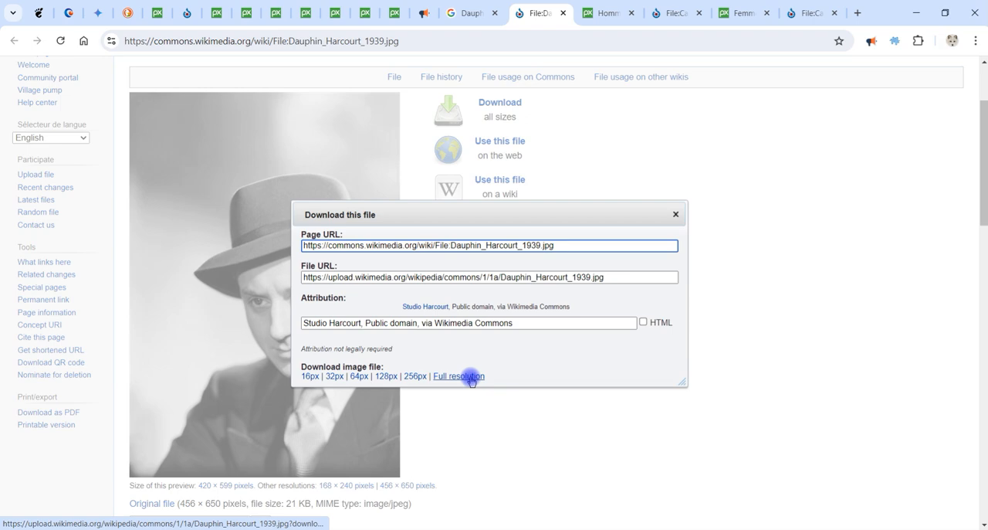
Download the full-resolution version of Dauphin_Harcourt_1939.jpg from its Wikimedia Commons page and close the download dialog.
{"action": "left_click", "coordinate": [471, 376]}
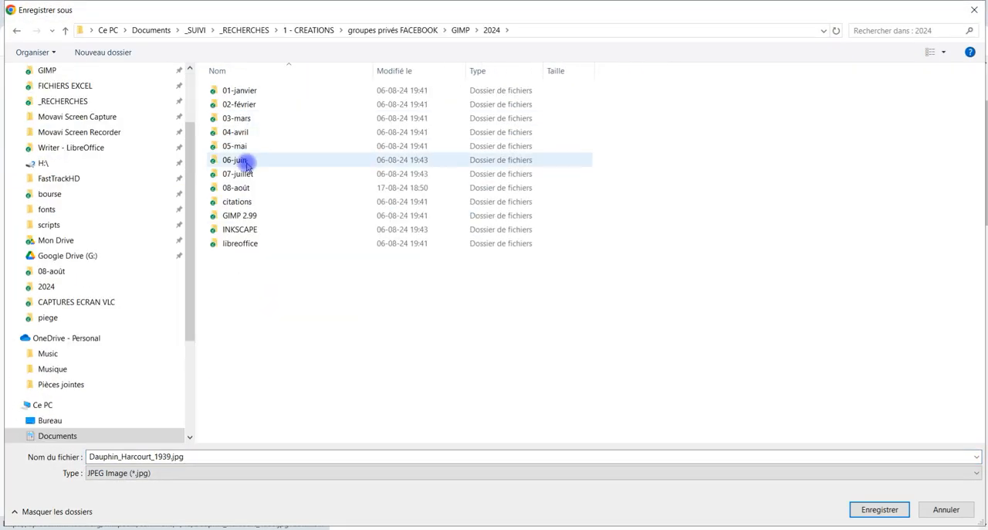
{"action": "double_click", "coordinate": [236, 187]}
{"action": "left_click", "coordinate": [880, 508]}
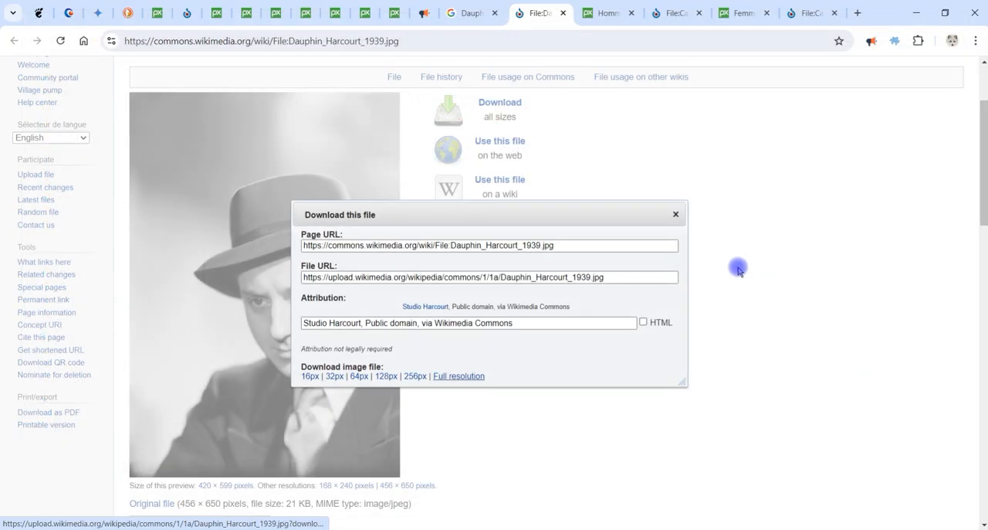
{"action": "left_click", "coordinate": [675, 214]}
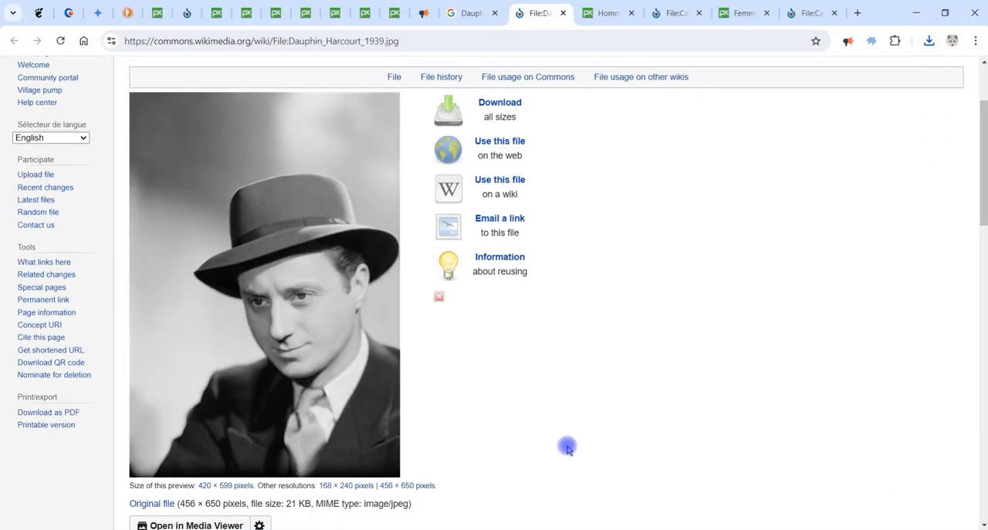
{"action": "scroll", "coordinate": [571, 446], "scroll_direction": "up", "scroll_amount": 2}
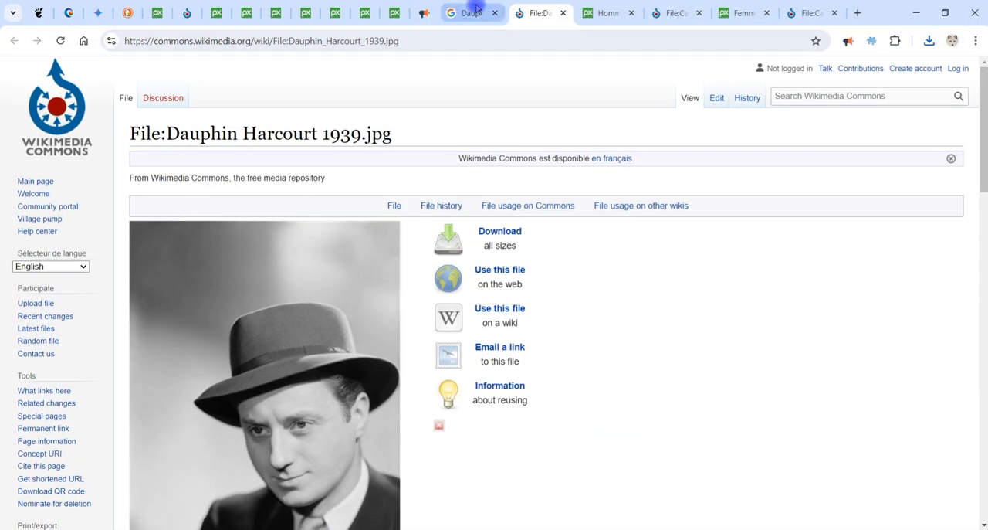
Review the Google results about the actor Claude Dauphin, including his biography and films, and return to the Commons page.
{"action": "mouse_move", "coordinate": [474, 16]}
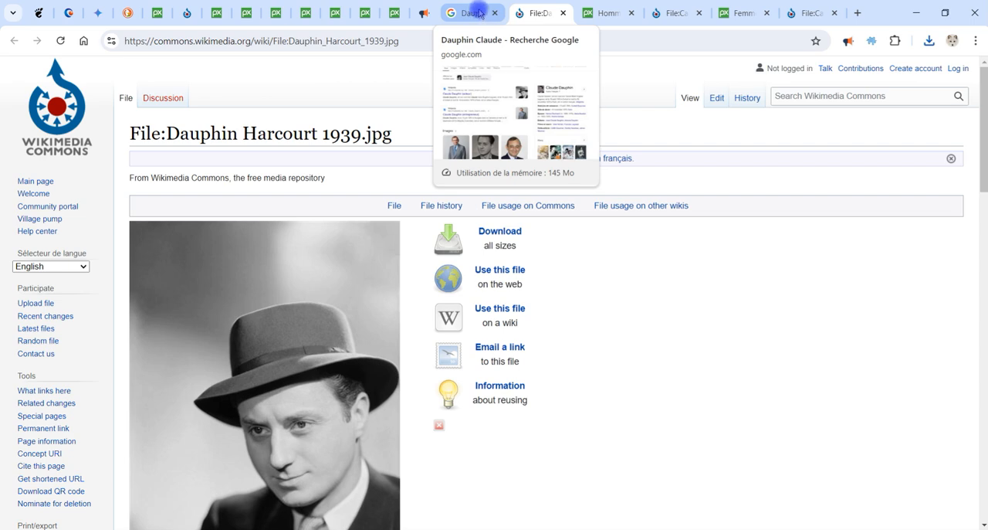
{"action": "left_click", "coordinate": [478, 13]}
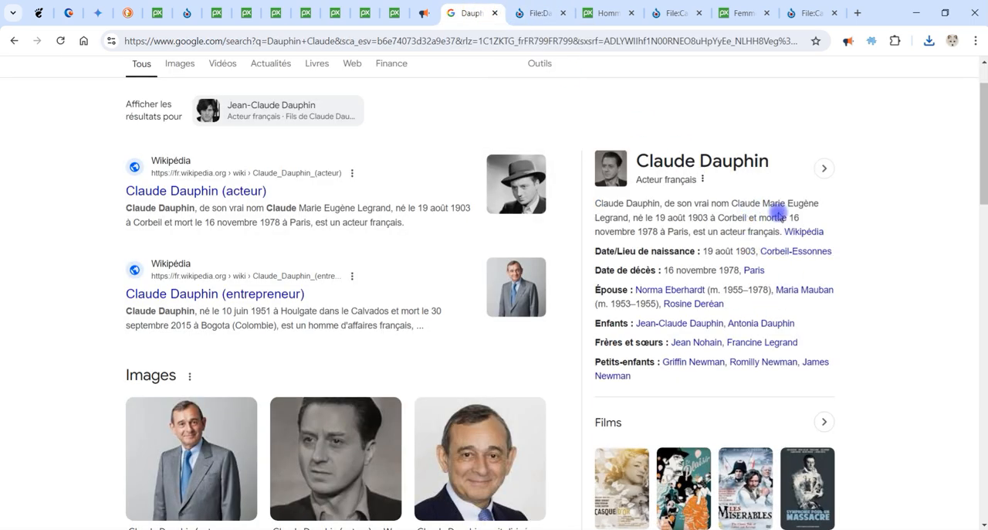
{"action": "scroll", "coordinate": [900, 246], "scroll_direction": "down", "scroll_amount": 2}
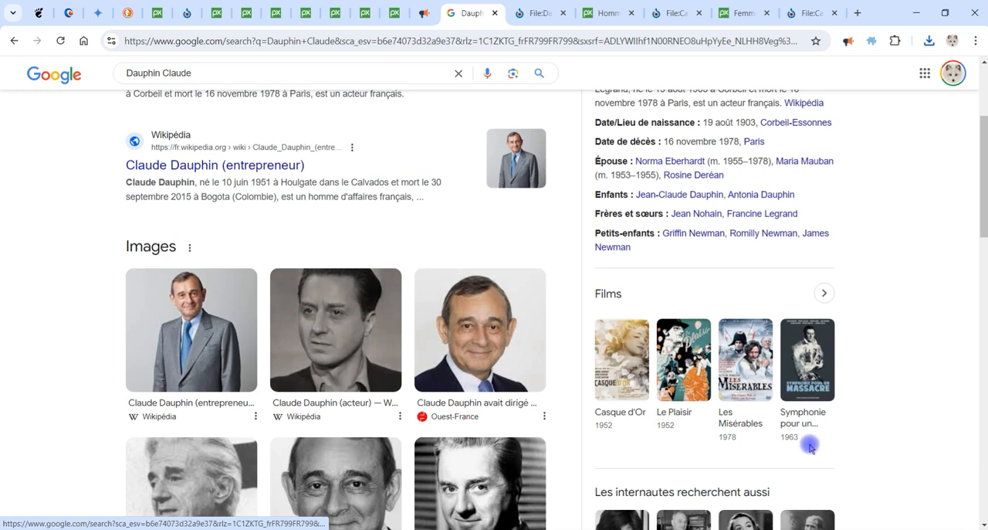
{"action": "scroll", "coordinate": [846, 423], "scroll_direction": "up", "scroll_amount": 3}
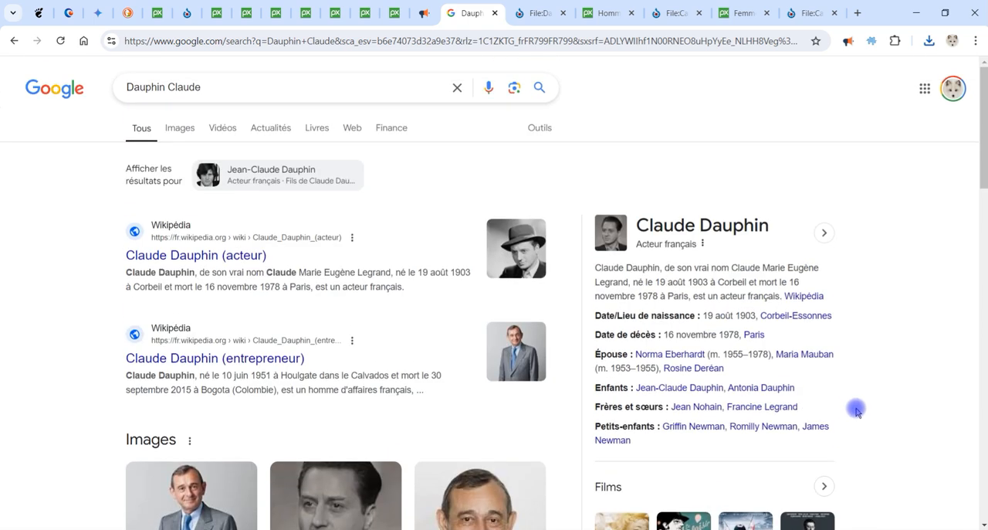
{"action": "left_click", "coordinate": [535, 13]}
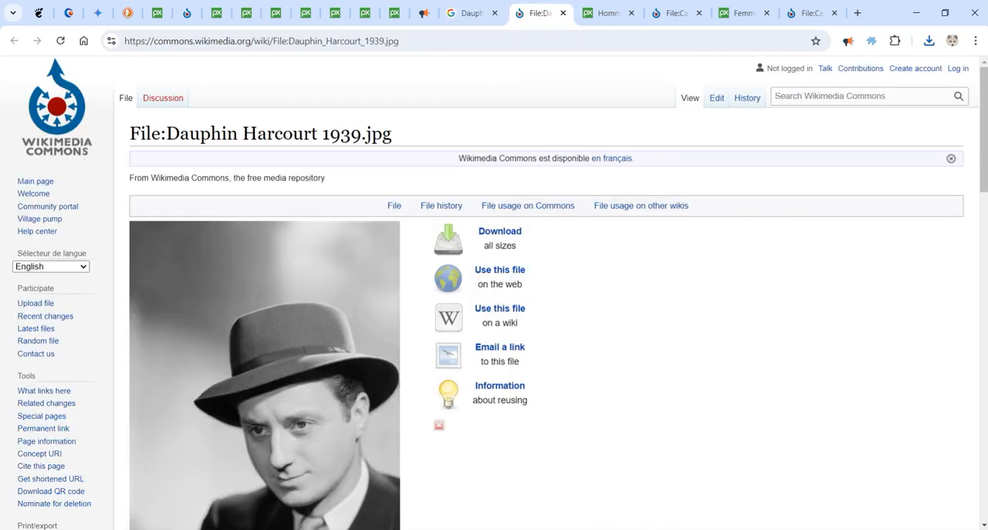
Switch to GIMP and open Dauphin_Harcourt_1939.jpg from the 08-août folder.
{"action": "left_click", "coordinate": [717, 67]}
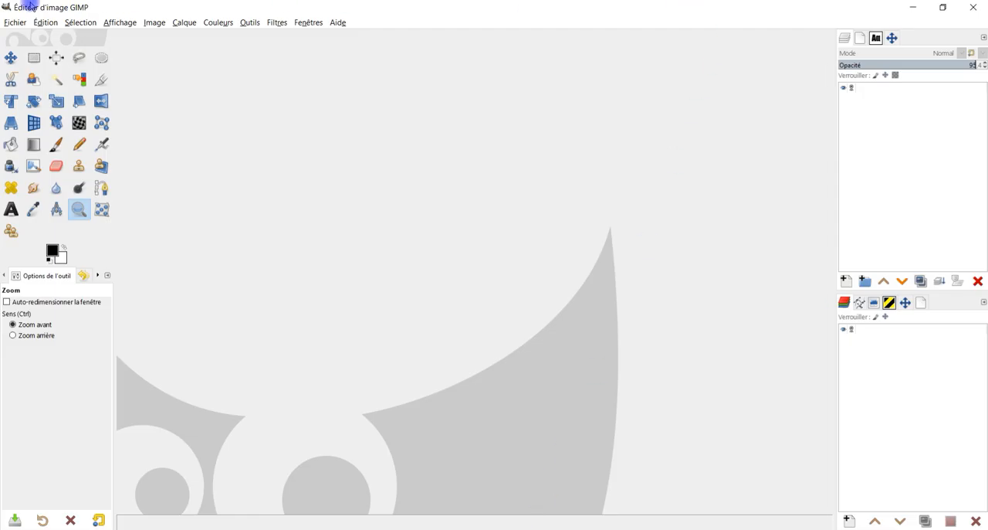
{"action": "left_click", "coordinate": [15, 23]}
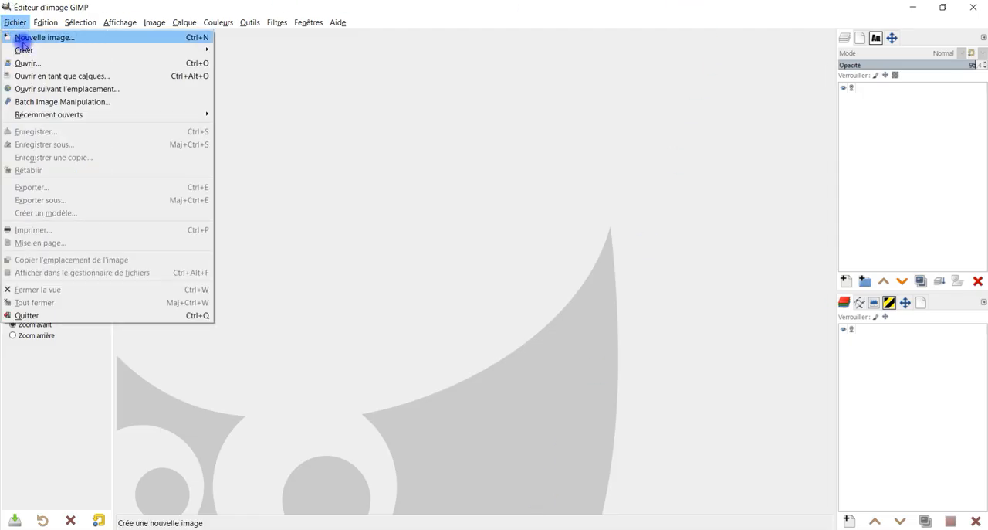
{"action": "left_click", "coordinate": [37, 65]}
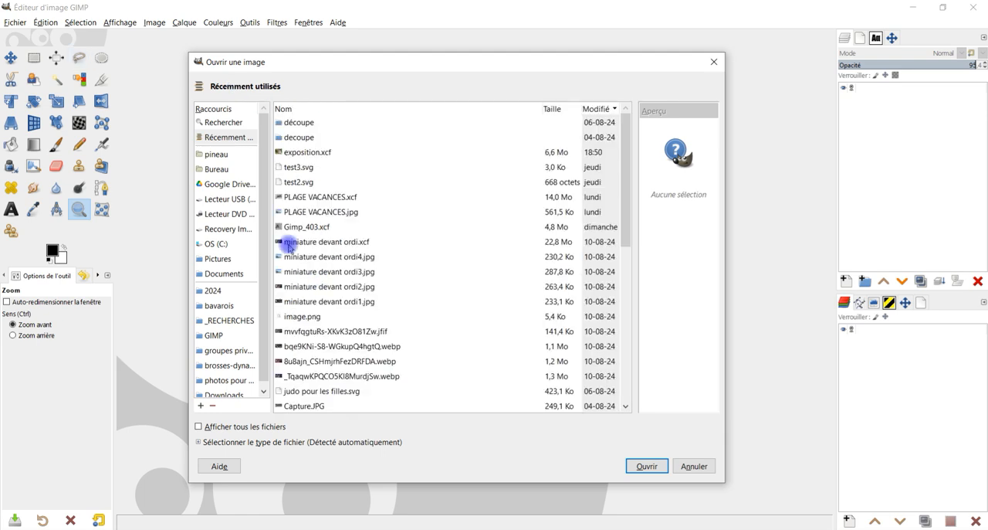
{"action": "left_click", "coordinate": [340, 152]}
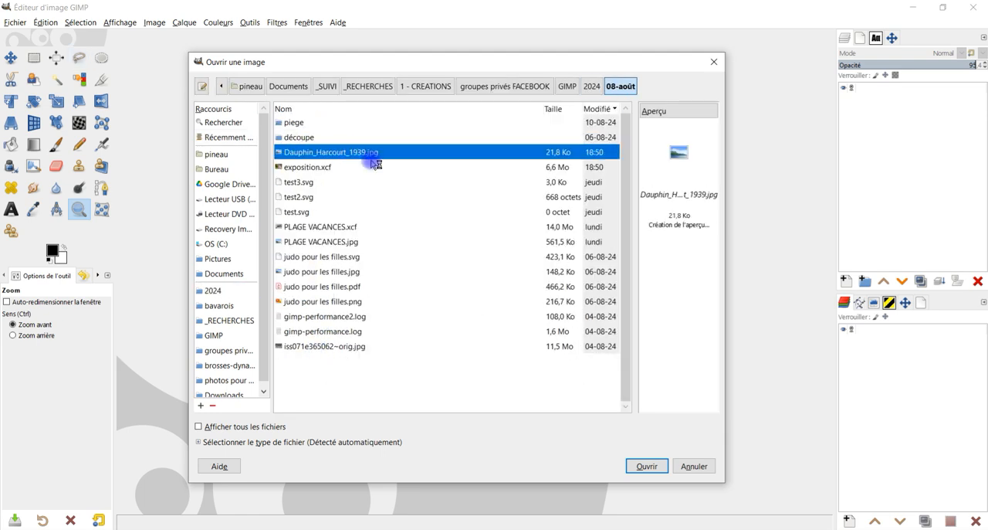
{"action": "left_click", "coordinate": [645, 463]}
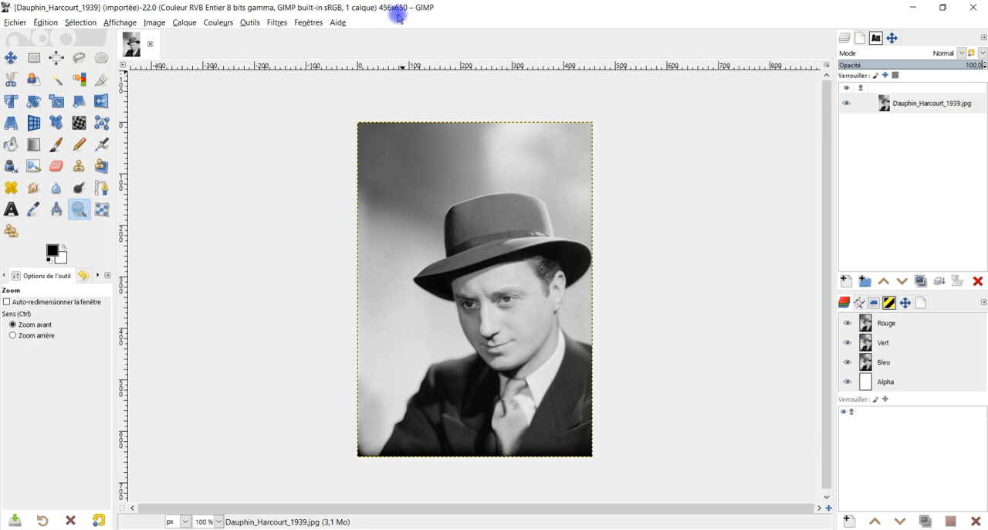
{"action": "left_click_drag", "start_coordinate": [347, 114], "coordinate": [617, 466]}
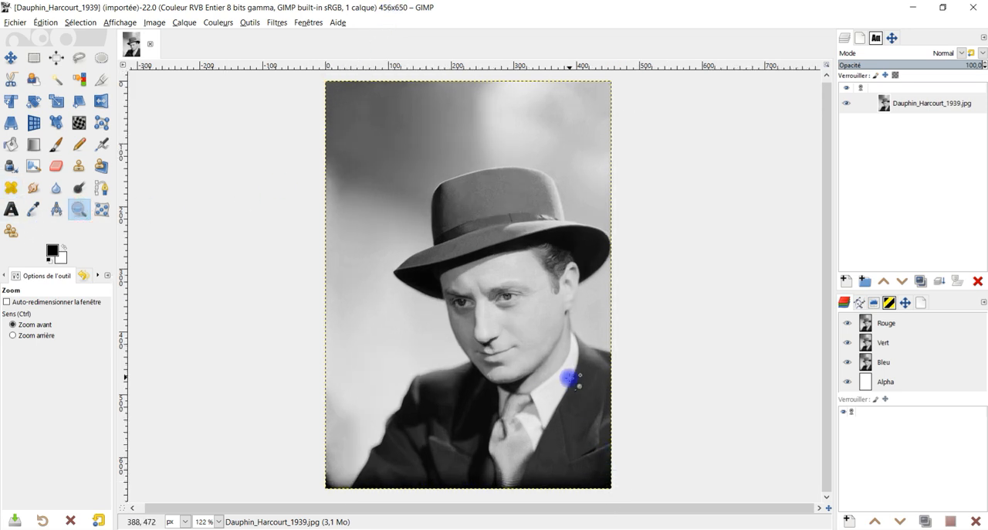
Switch to the Pixabay page of the man in sunglasses and open the photo's 2827×4241 JPG version.
{"action": "left_click", "coordinate": [913, 7]}
{"action": "left_click", "coordinate": [602, 13]}
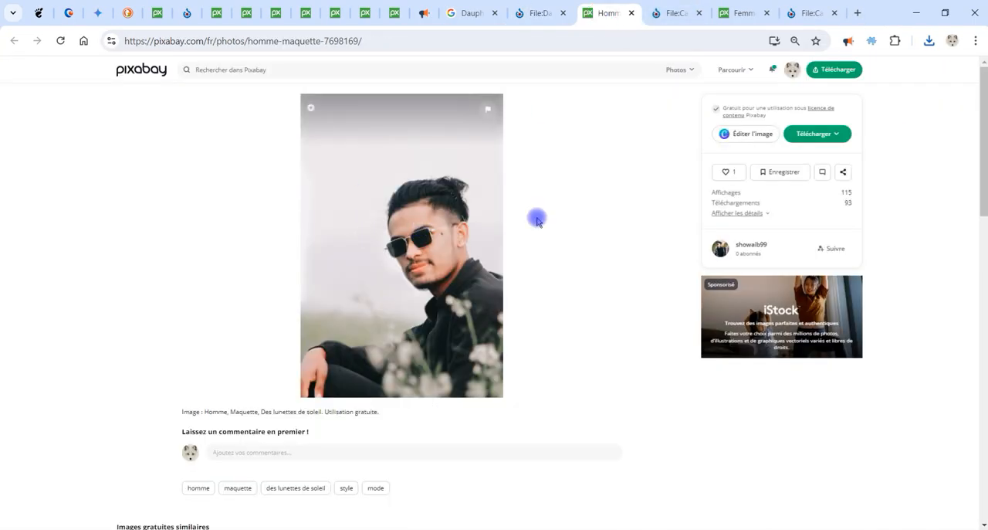
{"action": "left_click", "coordinate": [826, 136]}
{"action": "left_click", "coordinate": [748, 201]}
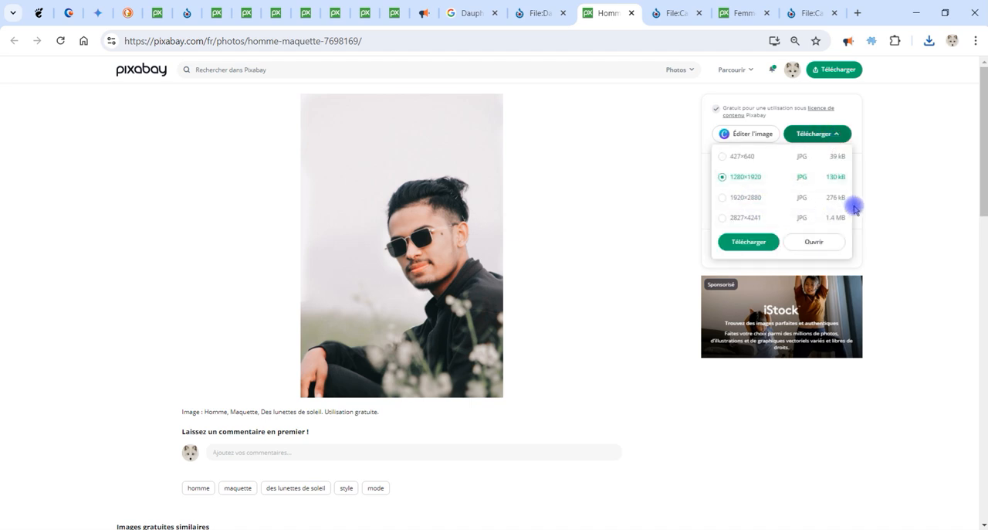
{"action": "left_click", "coordinate": [788, 215]}
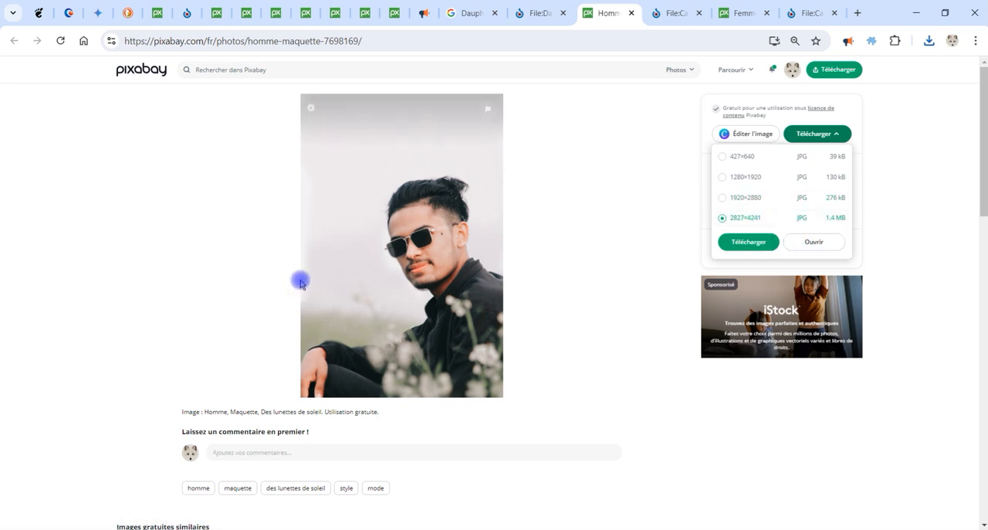
{"action": "left_click", "coordinate": [815, 242]}
Copy the sunglasses photo and paste it in GIMP as a new layer above the hat portrait.
{"action": "right_click", "coordinate": [114, 177]}
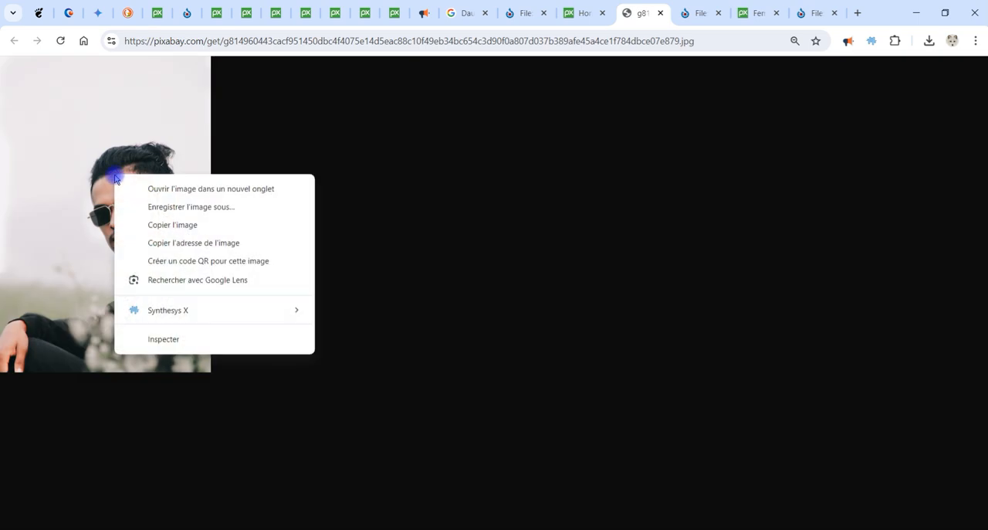
{"action": "left_click", "coordinate": [183, 225]}
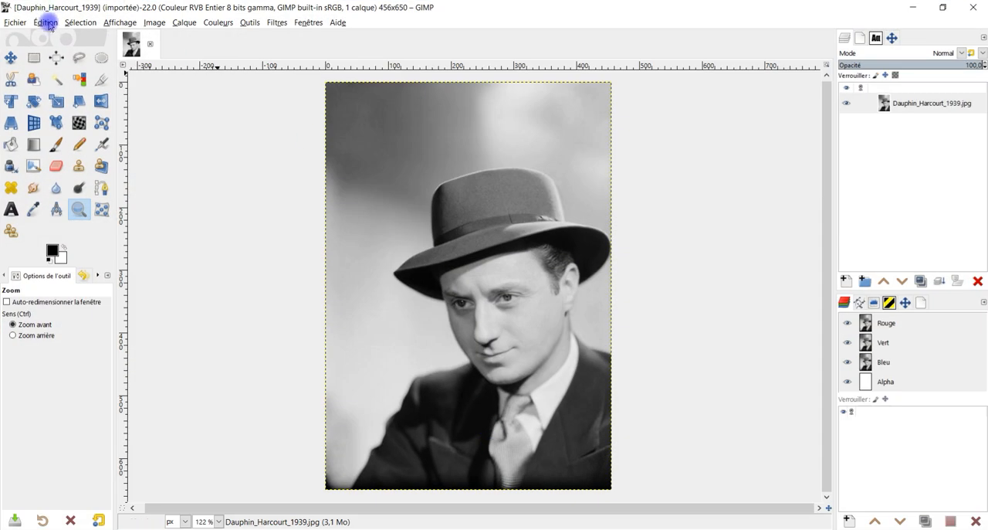
{"action": "left_click", "coordinate": [46, 22]}
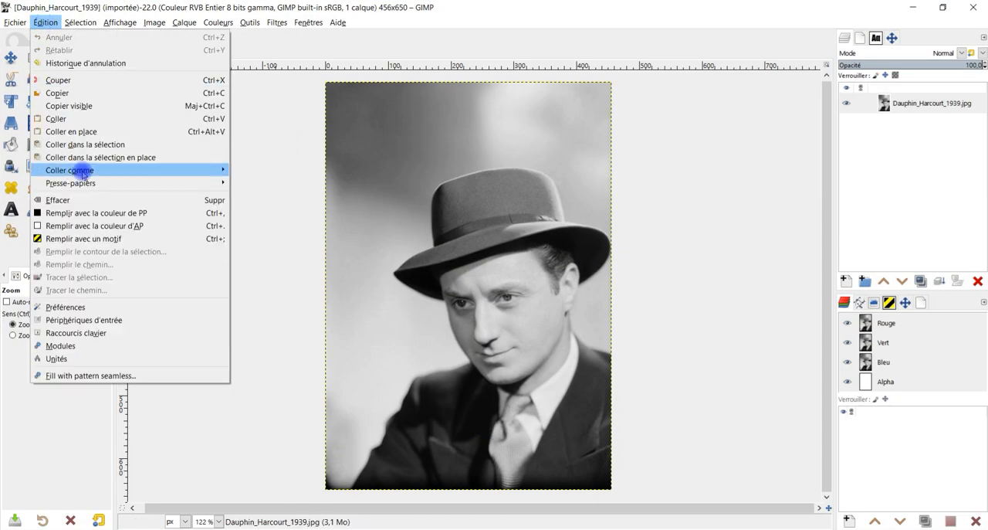
{"action": "mouse_move", "coordinate": [85, 170]}
{"action": "left_click", "coordinate": [296, 173]}
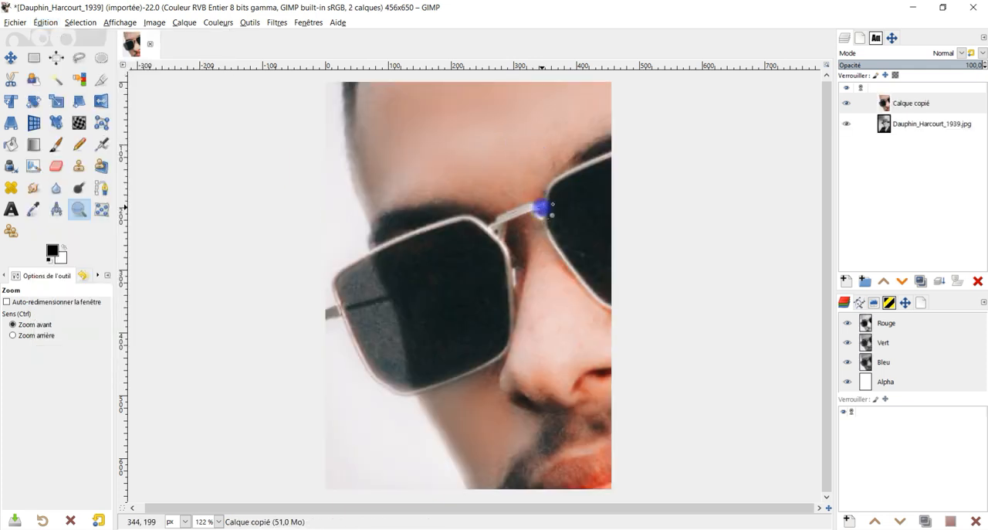
Start scaling the pasted layer with the Scale tool and turn off the composed preview.
{"action": "scroll", "coordinate": [542, 207], "scroll_direction": "down", "scroll_amount": 7}
{"action": "scroll", "coordinate": [607, 209], "scroll_direction": "up", "scroll_amount": 2}
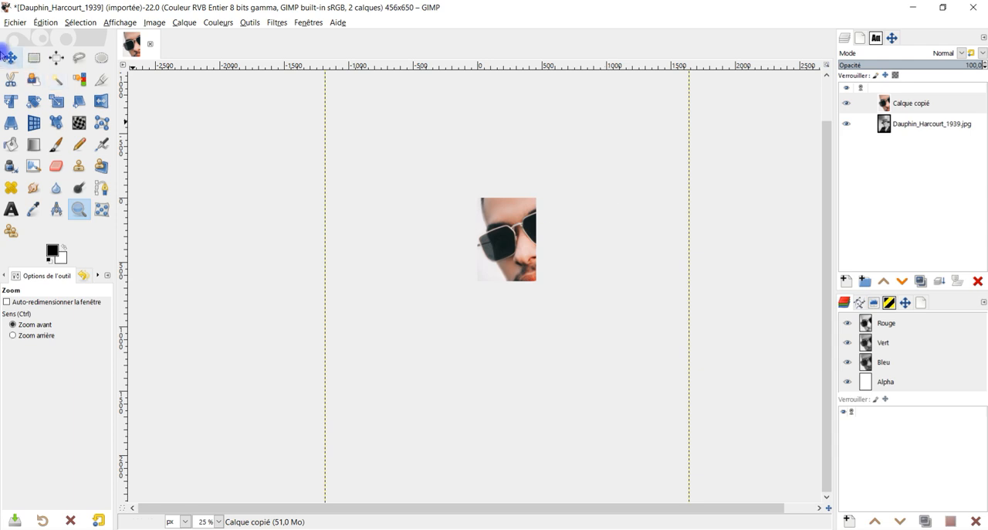
{"action": "scroll", "coordinate": [593, 163], "scroll_direction": "down", "scroll_amount": 2}
{"action": "left_click_drag", "start_coordinate": [605, 147], "coordinate": [514, 213]}
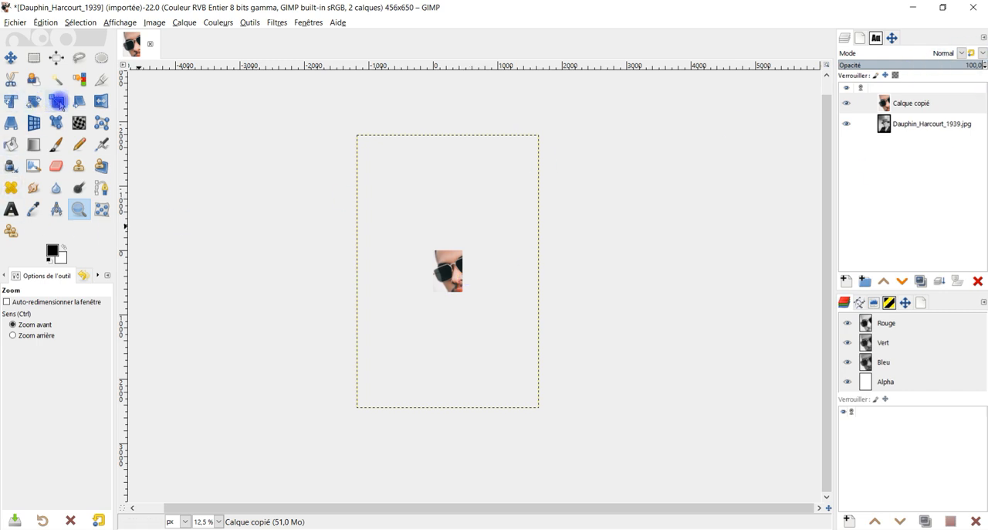
{"action": "left_click", "coordinate": [59, 103]}
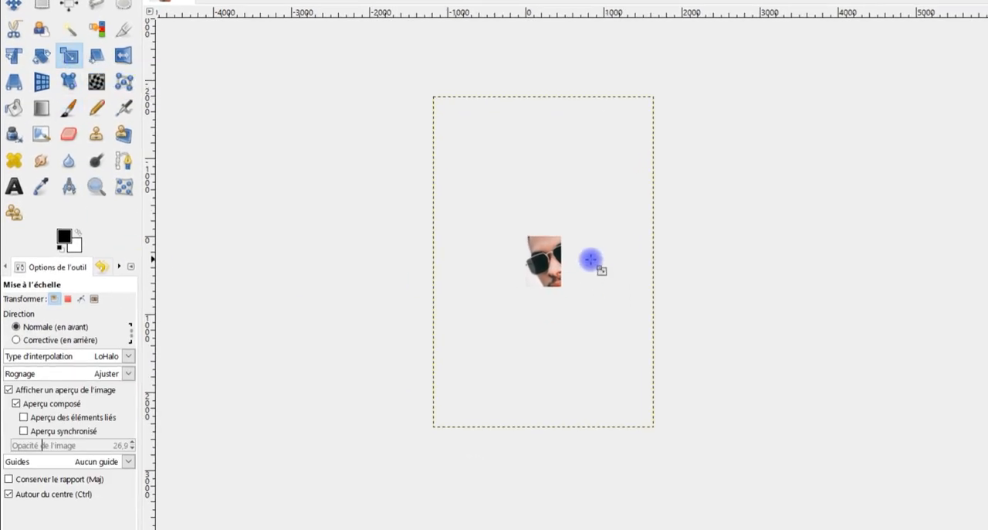
{"action": "left_click", "coordinate": [551, 266]}
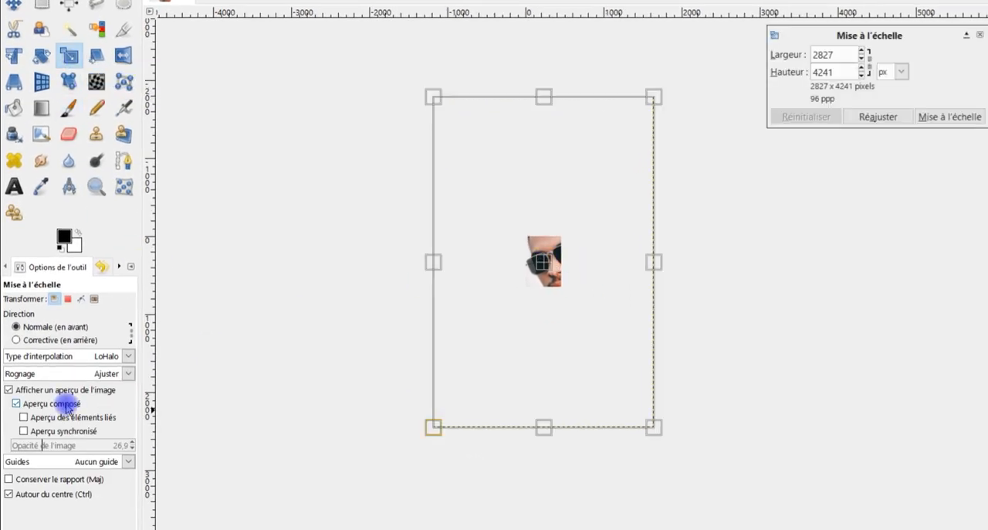
{"action": "left_click", "coordinate": [54, 406]}
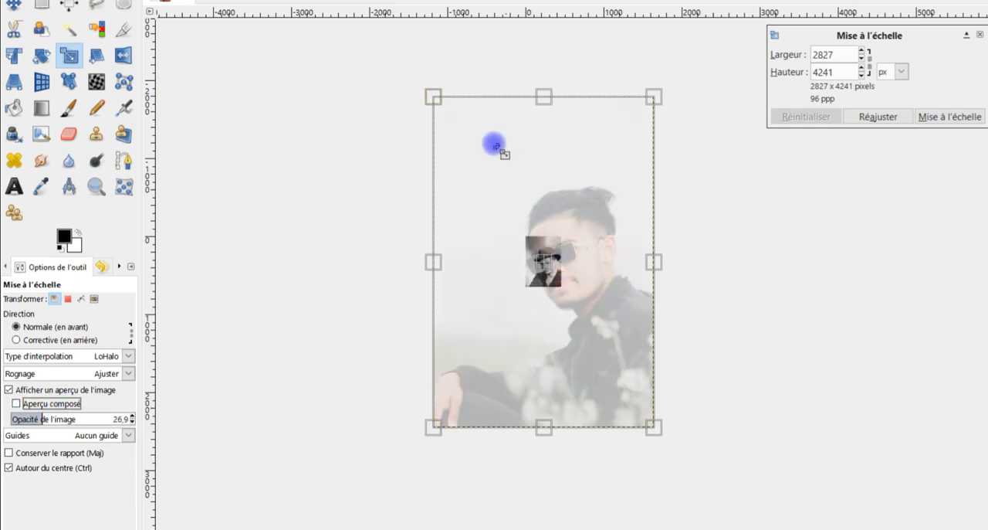
Try a free scaling of the layer and reset it, then keep the aspect ratio with a preview opacity of 28.9.
{"action": "left_click_drag", "start_coordinate": [432, 98], "coordinate": [563, 265]}
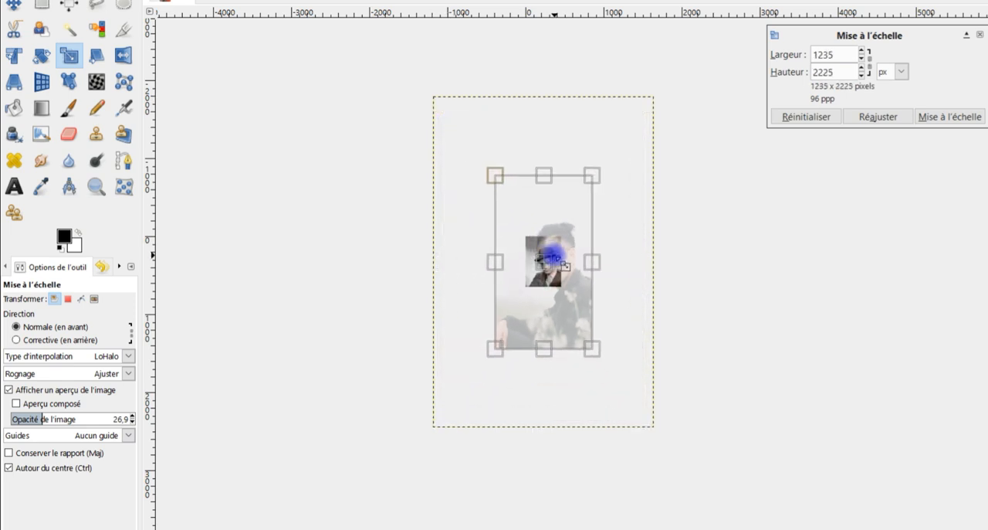
{"action": "left_click", "coordinate": [807, 117]}
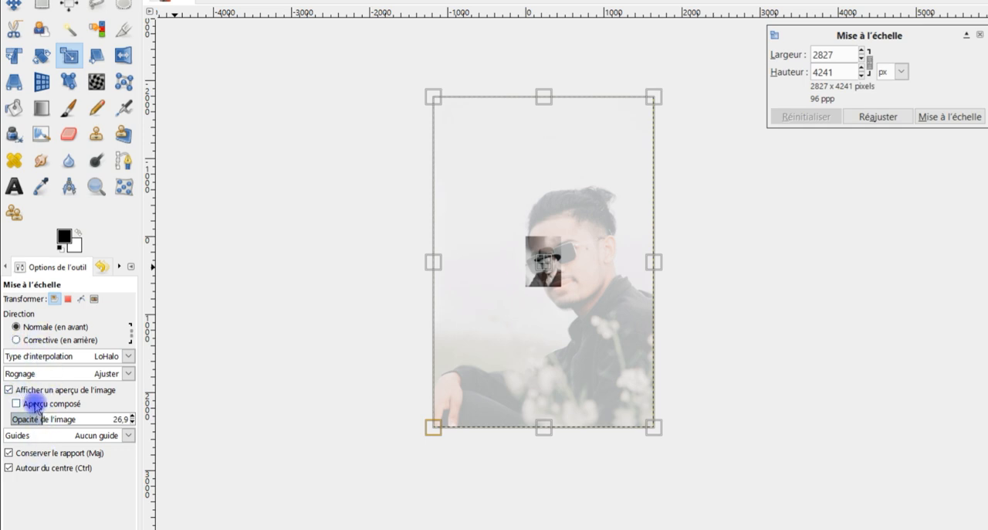
{"action": "left_click_drag", "start_coordinate": [43, 417], "coordinate": [45, 418]}
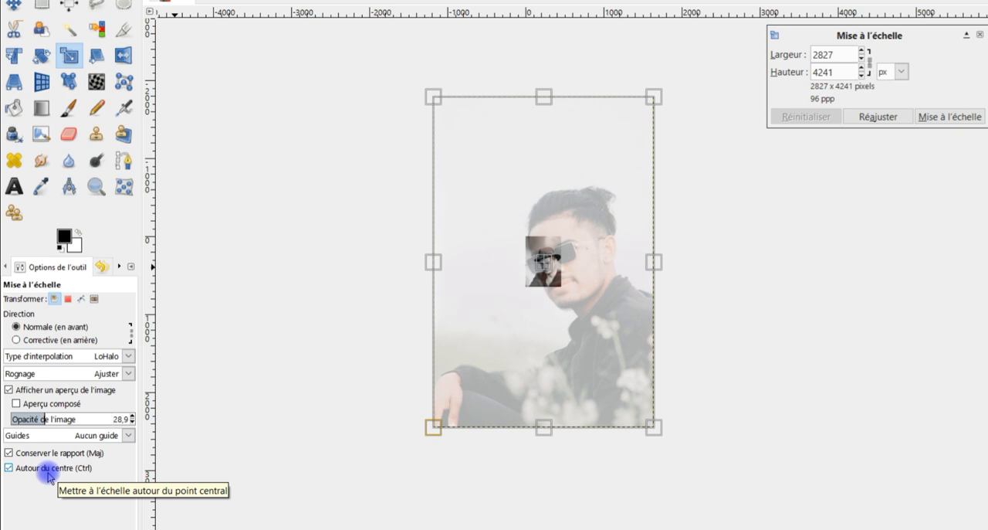
Scale the pasted layer down proportionally to about 621 × 932 px and move its sunglasses over the portrait's face.
{"action": "left_click_drag", "start_coordinate": [658, 430], "coordinate": [641, 471]}
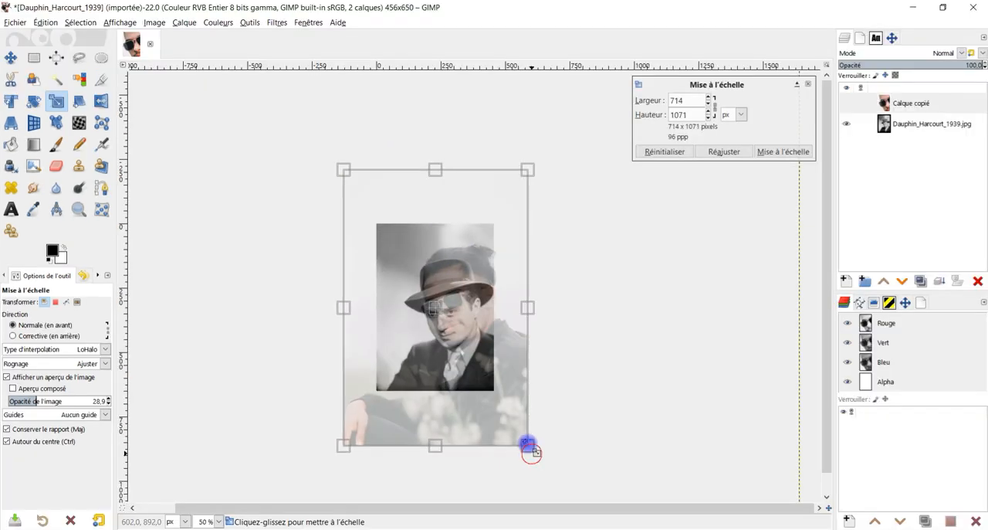
{"action": "left_click_drag", "start_coordinate": [531, 454], "coordinate": [478, 366]}
{"action": "scroll", "coordinate": [461, 307], "scroll_direction": "up", "scroll_amount": 2}
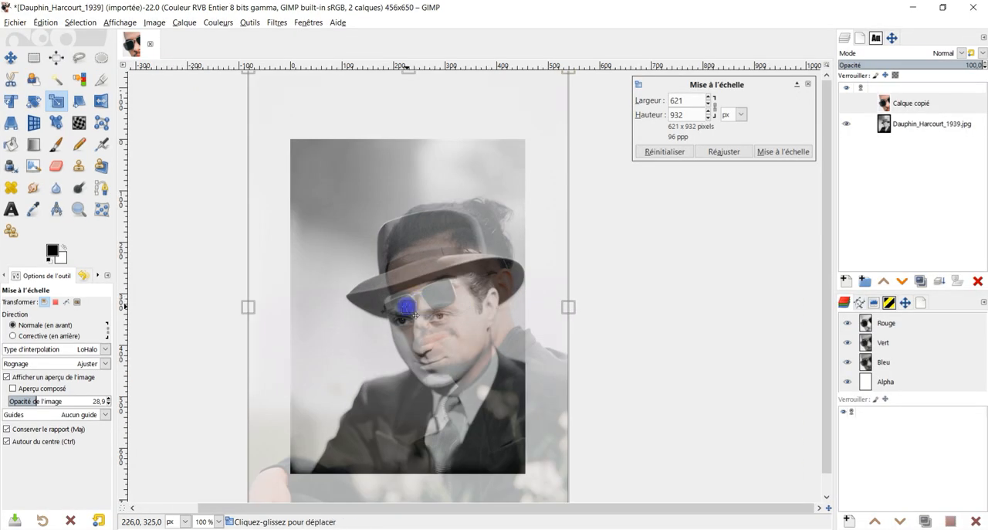
{"action": "left_click_drag", "start_coordinate": [405, 307], "coordinate": [403, 345]}
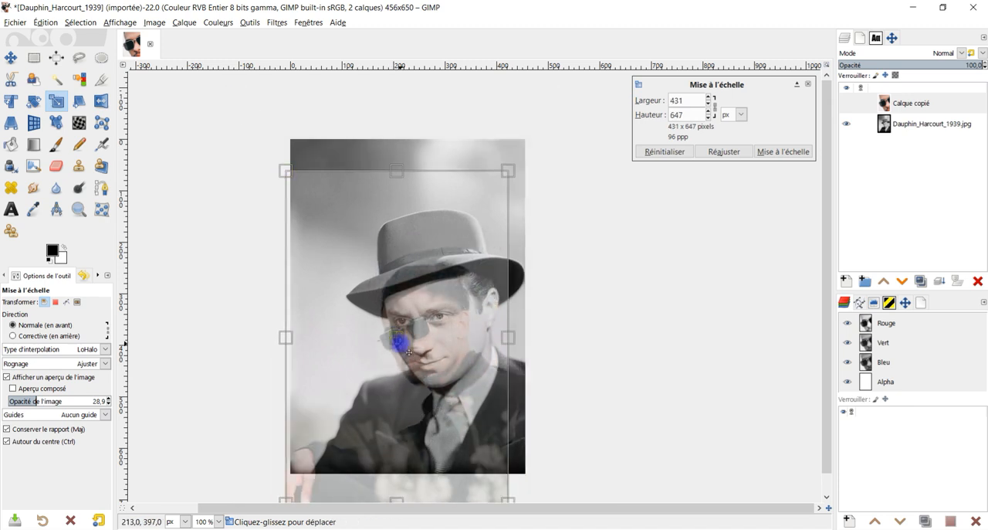
{"action": "mouse_move", "coordinate": [400, 342]}
{"action": "left_mouse_down"}
{"action": "mouse_move", "coordinate": [421, 335]}
{"action": "mouse_move", "coordinate": [408, 339]}
{"action": "mouse_move", "coordinate": [416, 349]}
{"action": "left_mouse_up"}
Scale the pasted layer proportionally to 546 × 819 px, align its face and sunglasses with the portrait's face, and apply the scaling.
{"action": "left_click_drag", "start_coordinate": [519, 168], "coordinate": [560, 137]}
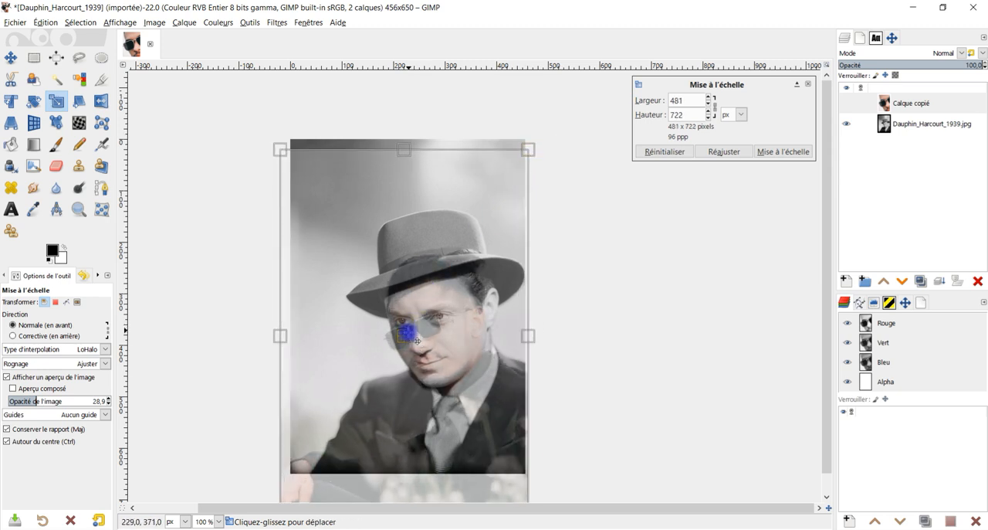
{"action": "left_click_drag", "start_coordinate": [417, 340], "coordinate": [426, 329]}
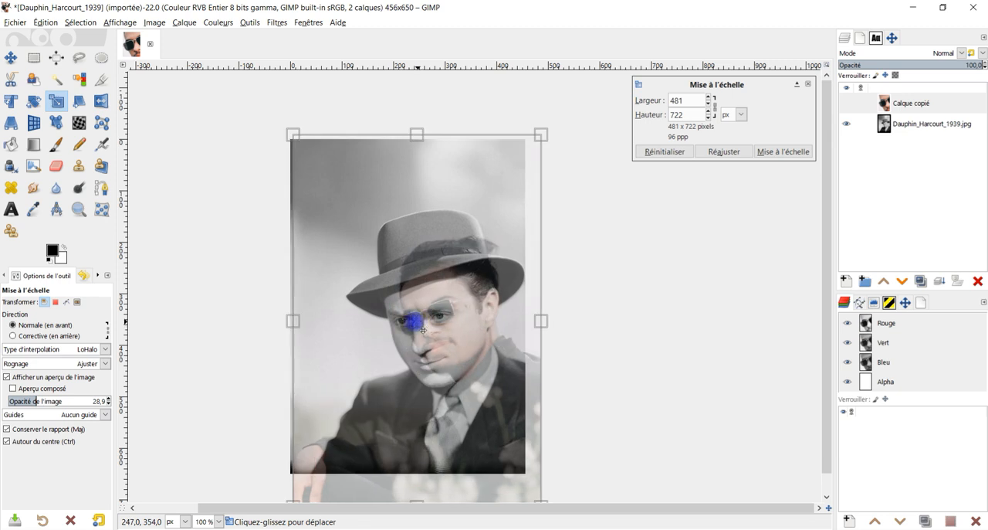
{"action": "left_click_drag", "start_coordinate": [287, 133], "coordinate": [272, 120]}
{"action": "left_click_drag", "start_coordinate": [426, 332], "coordinate": [413, 334]}
{"action": "left_click_drag", "start_coordinate": [267, 123], "coordinate": [254, 112]}
{"action": "left_click_drag", "start_coordinate": [403, 328], "coordinate": [404, 327]}
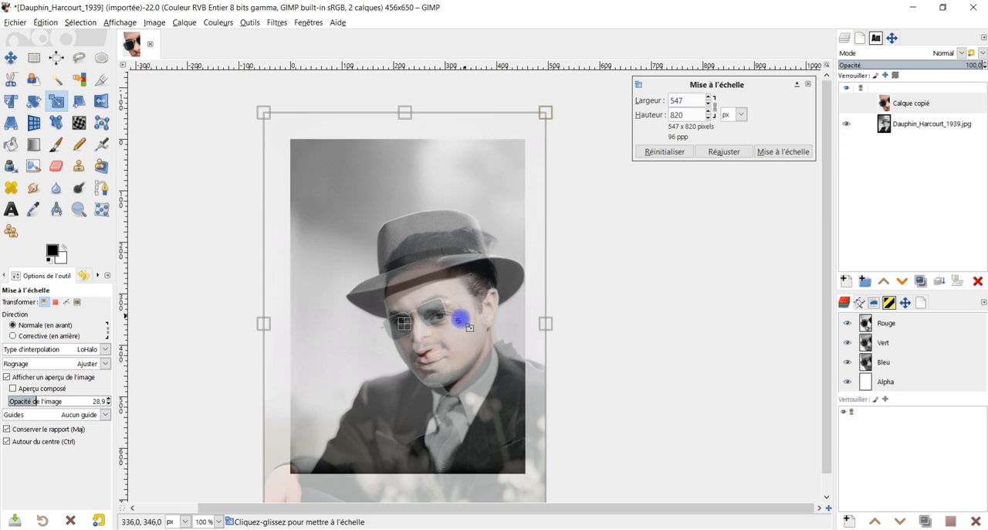
{"action": "left_click_drag", "start_coordinate": [261, 115], "coordinate": [261, 115]}
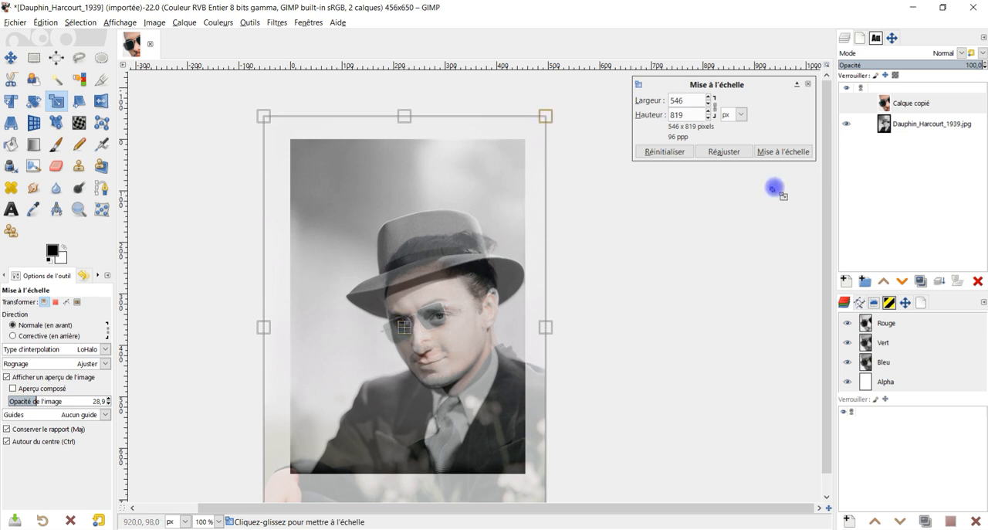
{"action": "left_click", "coordinate": [772, 151]}
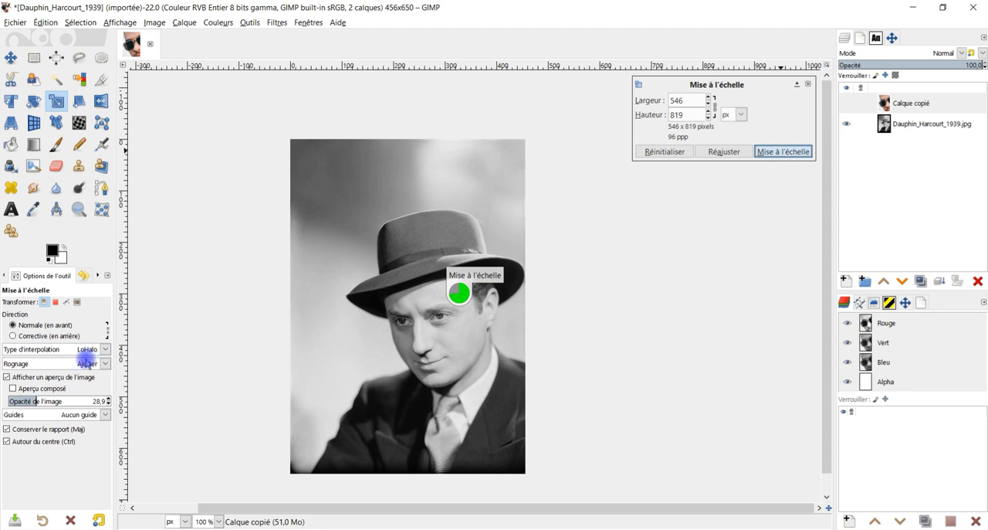
{"action": "left_click", "coordinate": [63, 351]}
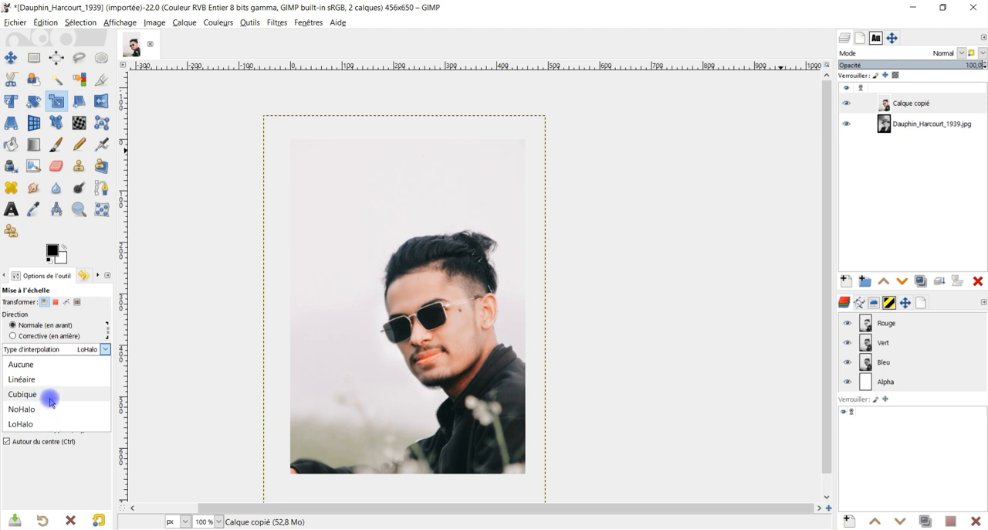
{"action": "left_click", "coordinate": [91, 241]}
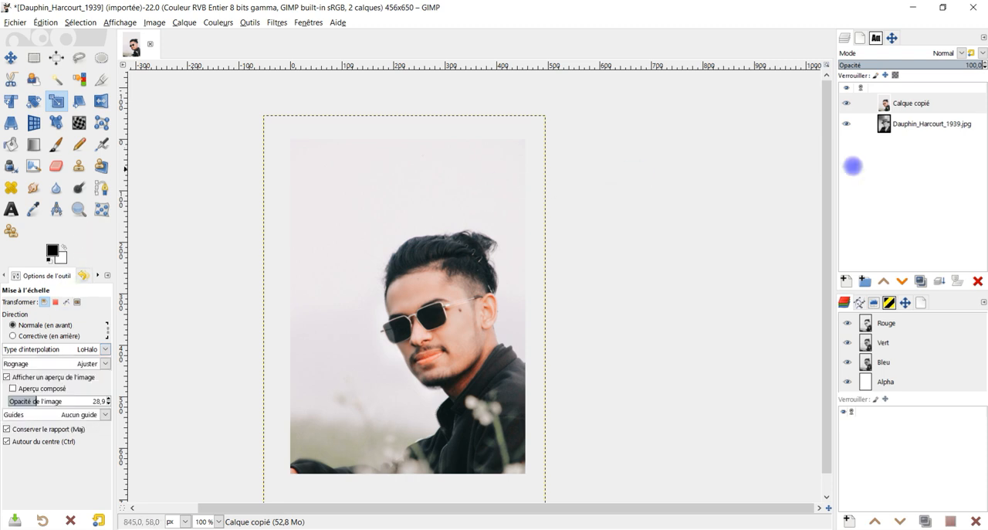
Rename the pasted layer as "visage".
{"action": "double_click", "coordinate": [919, 103]}
{"action": "type", "text": "visage"}
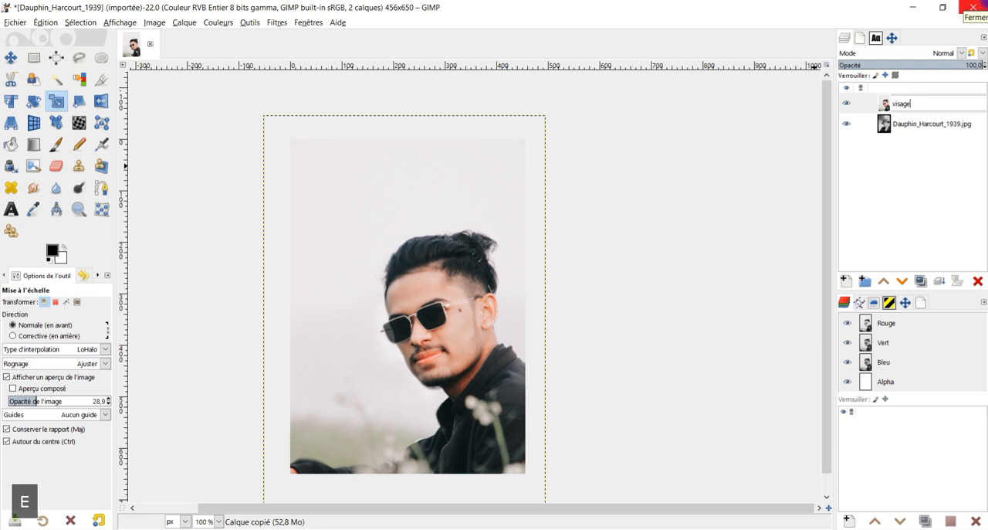
{"action": "key", "text": "Return"}
{"action": "right_click", "coordinate": [877, 100]}
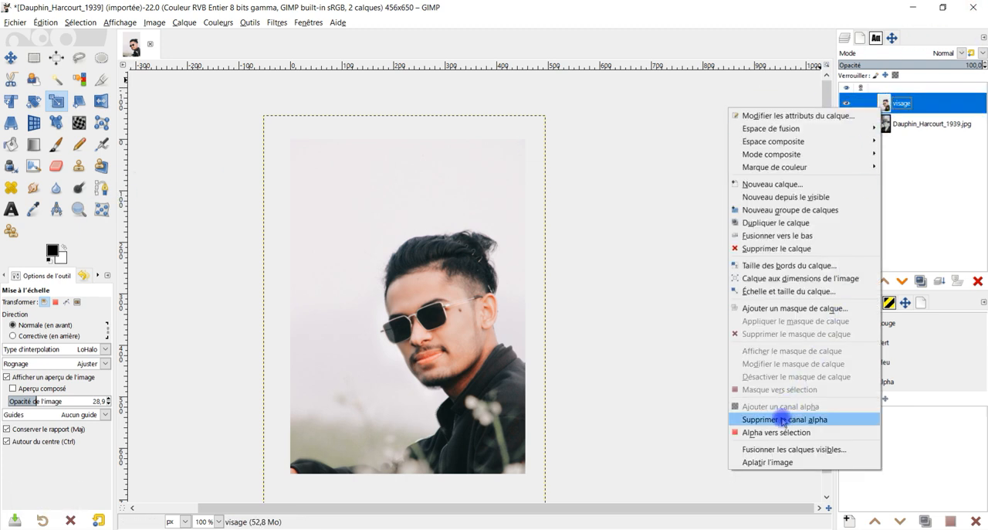
{"action": "left_click", "coordinate": [779, 409]}
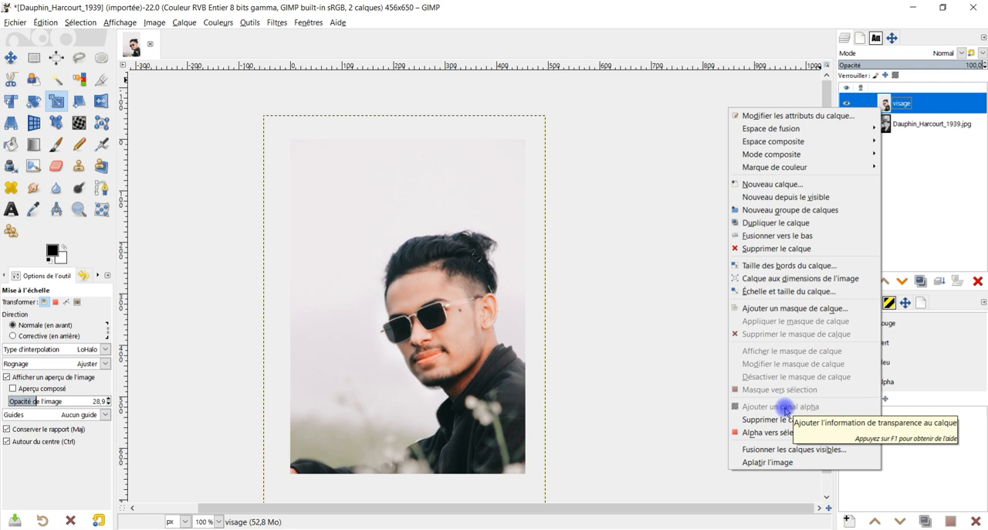
{"action": "left_click", "coordinate": [61, 168]}
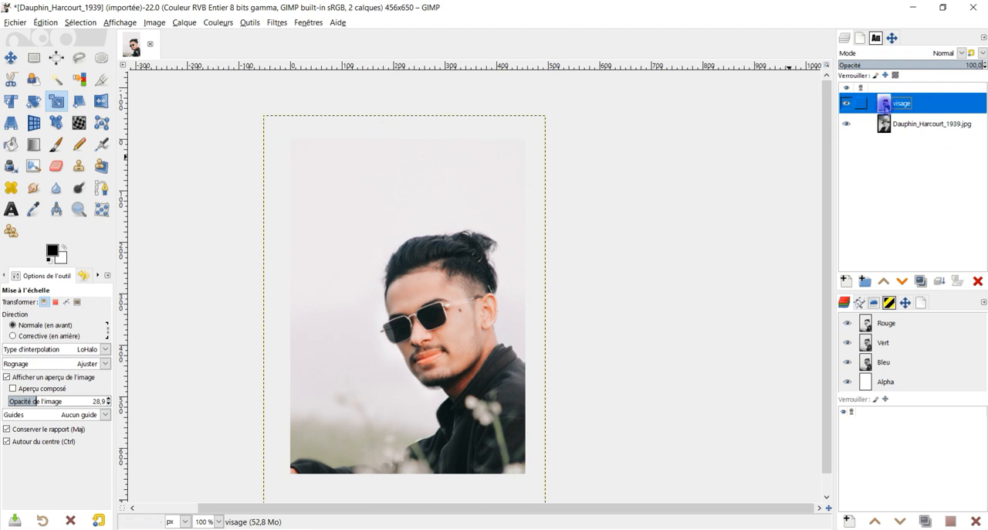
Fit the visage layer's boundary to the image dimensions.
{"action": "right_click", "coordinate": [885, 108]}
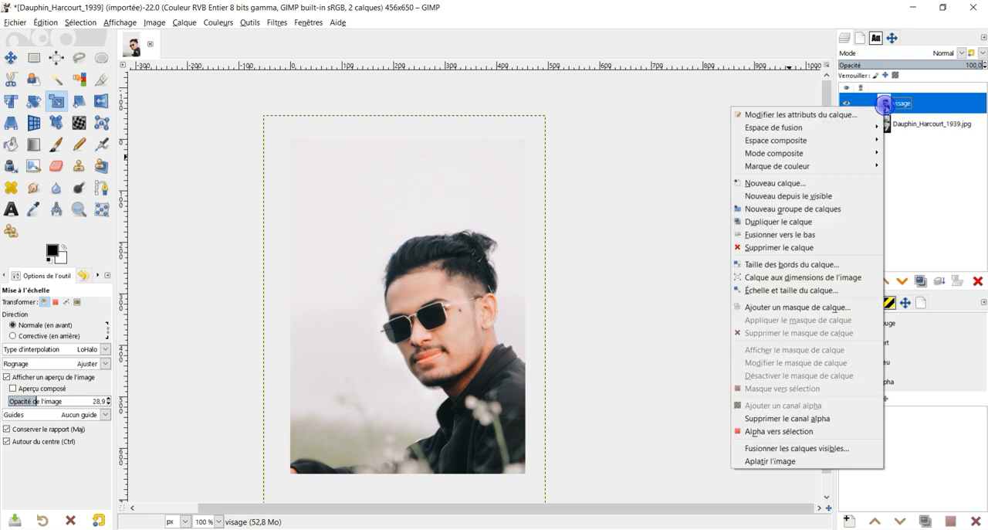
{"action": "left_click", "coordinate": [800, 278]}
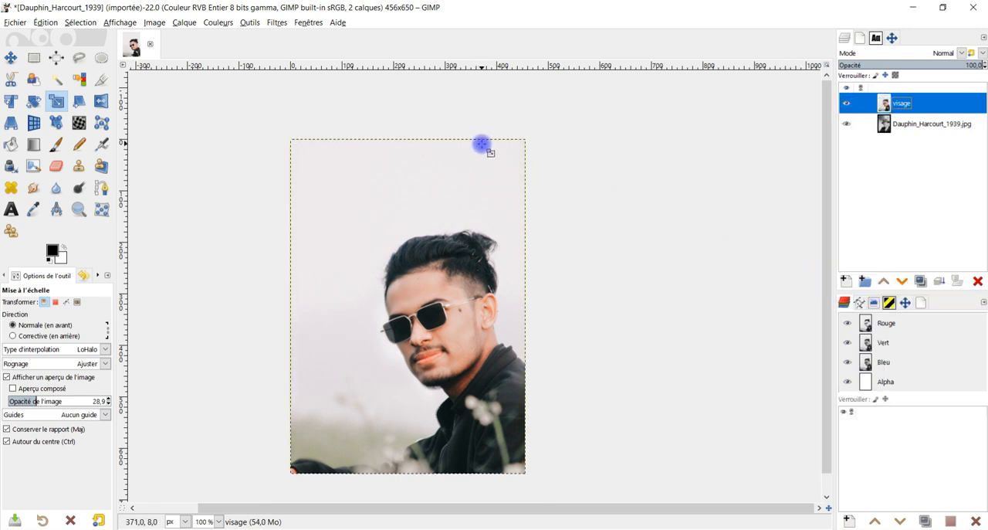
Set up the Eraser with the 2. Hardness 075 brush at size 116 and turn off its anti-erase option.
{"action": "left_click", "coordinate": [56, 165]}
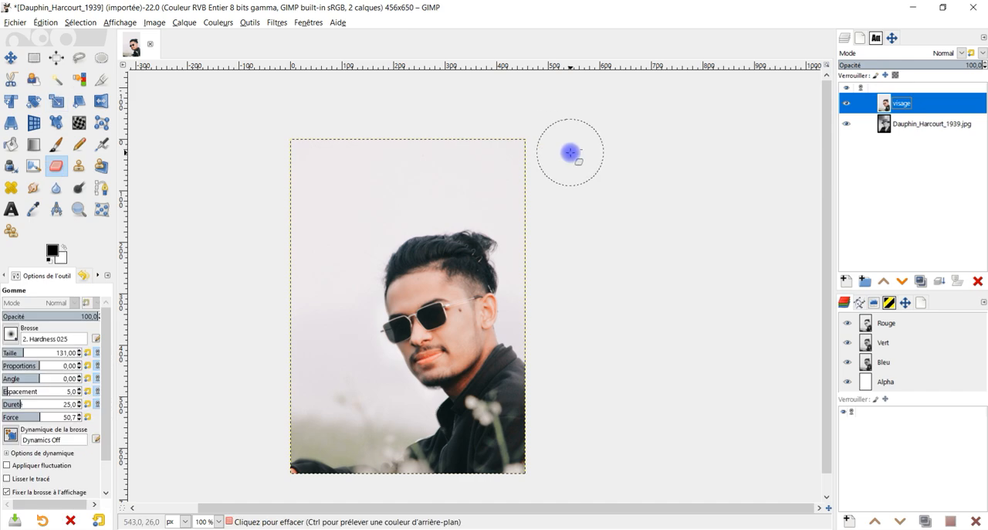
{"action": "left_click", "coordinate": [571, 152]}
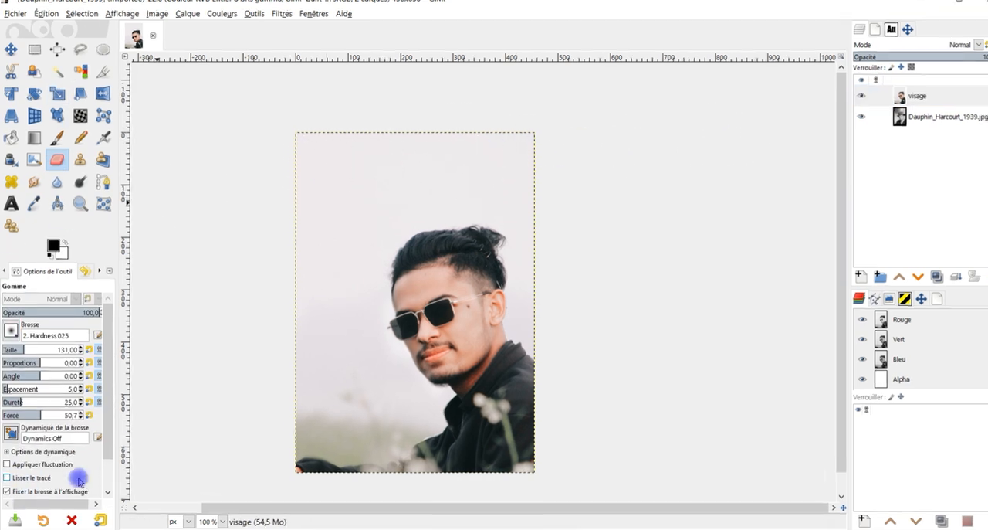
{"action": "left_click", "coordinate": [106, 478]}
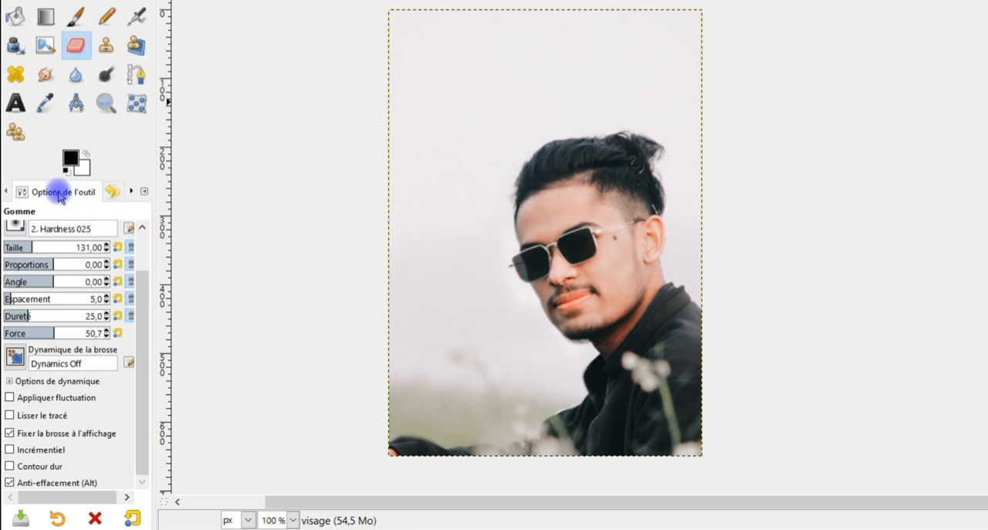
{"action": "scroll", "coordinate": [147, 337], "scroll_direction": "up", "scroll_amount": 2}
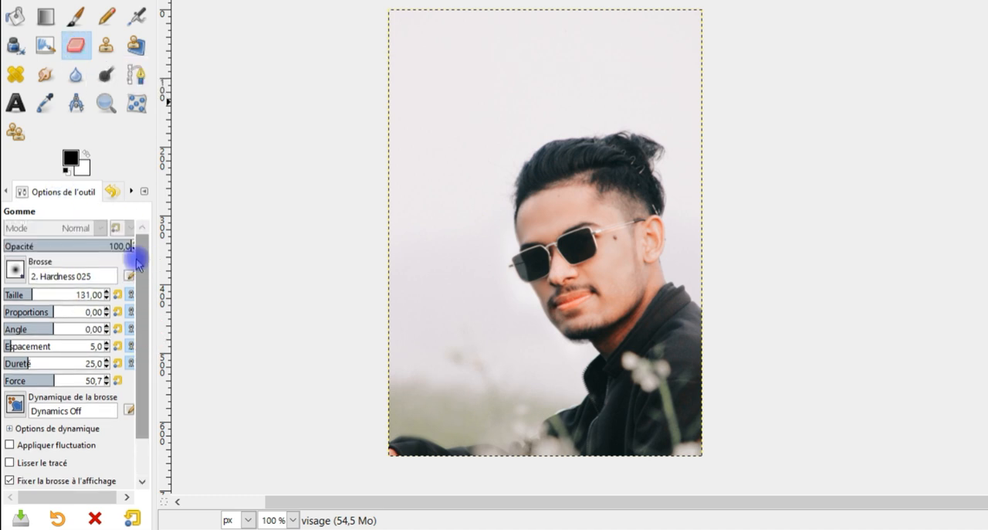
{"action": "left_click", "coordinate": [15, 269]}
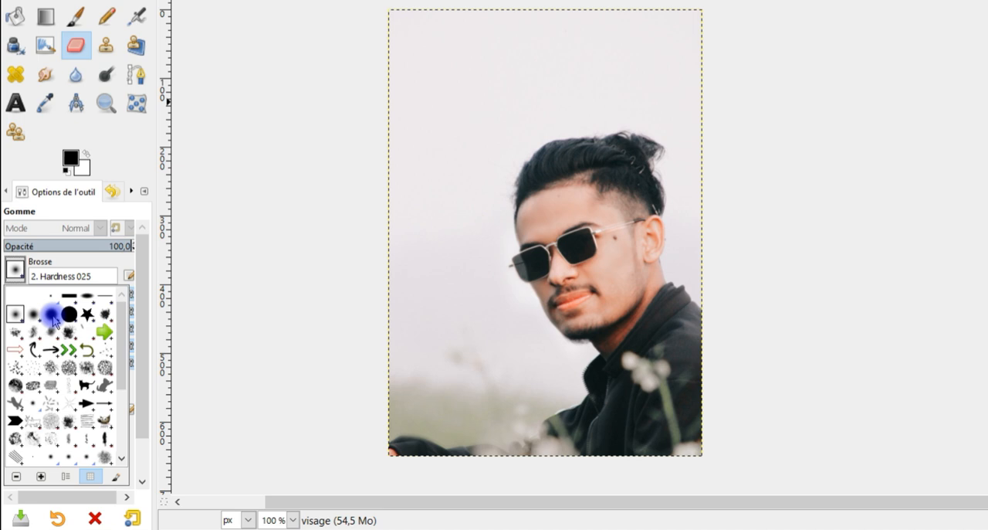
{"action": "left_click", "coordinate": [52, 315]}
{"action": "scroll", "coordinate": [142, 355], "scroll_direction": "down", "scroll_amount": 2}
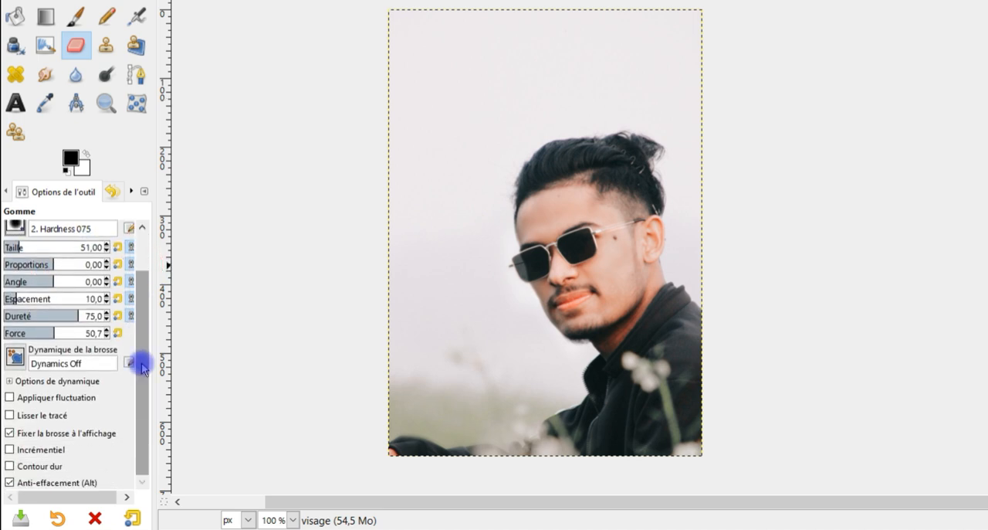
{"action": "left_click", "coordinate": [39, 485]}
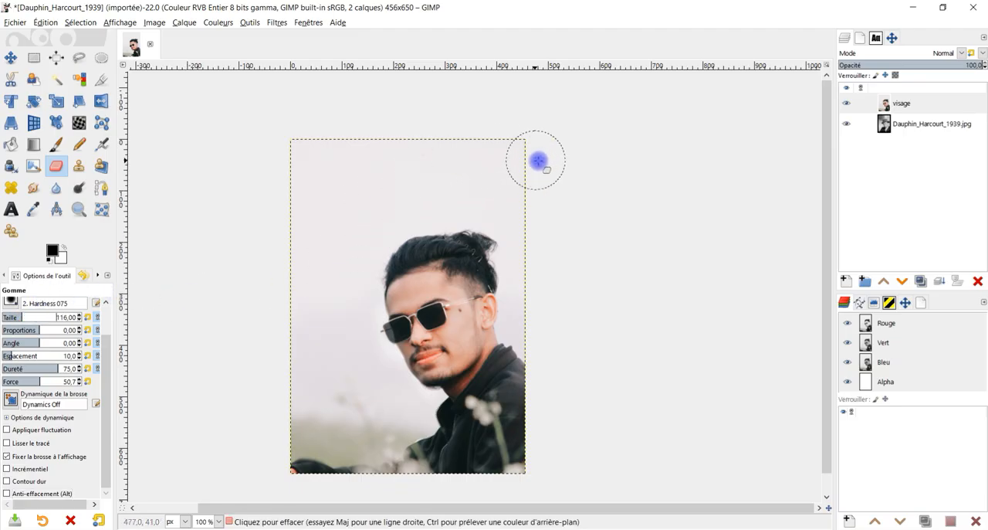
Erase the visage layer's background, hair top and clothing around the face so the portrait's hat, collar and suit are uncovered.
{"action": "mouse_move", "coordinate": [553, 155]}
{"action": "left_mouse_down"}
{"action": "mouse_move", "coordinate": [278, 159]}
{"action": "mouse_move", "coordinate": [659, 190]}
{"action": "mouse_move", "coordinate": [437, 195]}
{"action": "mouse_move", "coordinate": [399, 234]}
{"action": "mouse_move", "coordinate": [516, 239]}
{"action": "mouse_move", "coordinate": [331, 180]}
{"action": "mouse_move", "coordinate": [267, 369]}
{"action": "mouse_move", "coordinate": [320, 294]}
{"action": "mouse_move", "coordinate": [331, 468]}
{"action": "mouse_move", "coordinate": [591, 507]}
{"action": "mouse_move", "coordinate": [190, 434]}
{"action": "mouse_move", "coordinate": [309, 432]}
{"action": "mouse_move", "coordinate": [327, 450]}
{"action": "mouse_move", "coordinate": [342, 368]}
{"action": "mouse_move", "coordinate": [333, 249]}
{"action": "mouse_move", "coordinate": [348, 404]}
{"action": "mouse_move", "coordinate": [337, 319]}
{"action": "mouse_move", "coordinate": [501, 242]}
{"action": "mouse_move", "coordinate": [525, 264]}
{"action": "mouse_move", "coordinate": [530, 300]}
{"action": "mouse_move", "coordinate": [525, 363]}
{"action": "mouse_move", "coordinate": [499, 417]}
{"action": "mouse_move", "coordinate": [403, 430]}
{"action": "mouse_move", "coordinate": [364, 385]}
{"action": "left_mouse_up"}
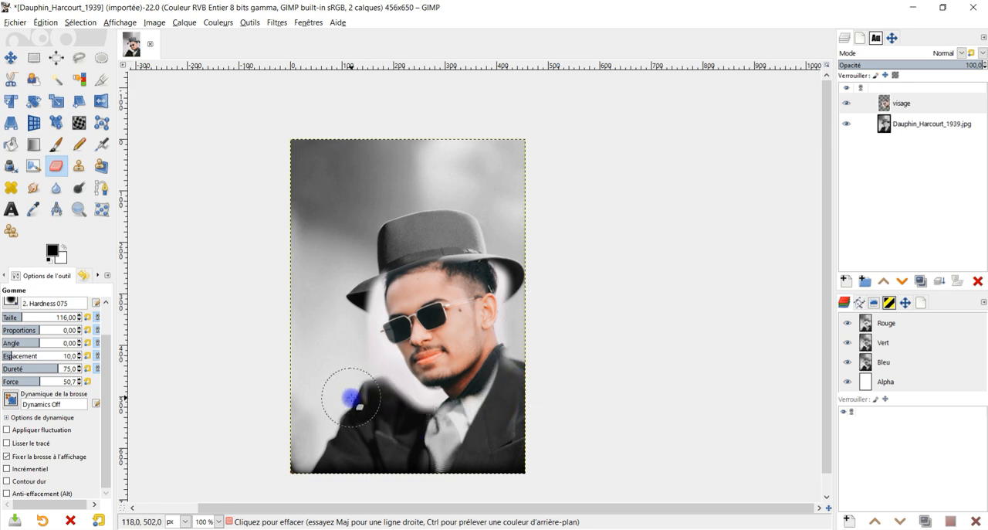
{"action": "scroll", "coordinate": [565, 395], "scroll_direction": "up", "scroll_amount": 1}
{"action": "scroll", "coordinate": [541, 390], "scroll_direction": "up", "scroll_amount": 1}
{"action": "scroll", "coordinate": [479, 324], "scroll_direction": "down", "scroll_amount": 1}
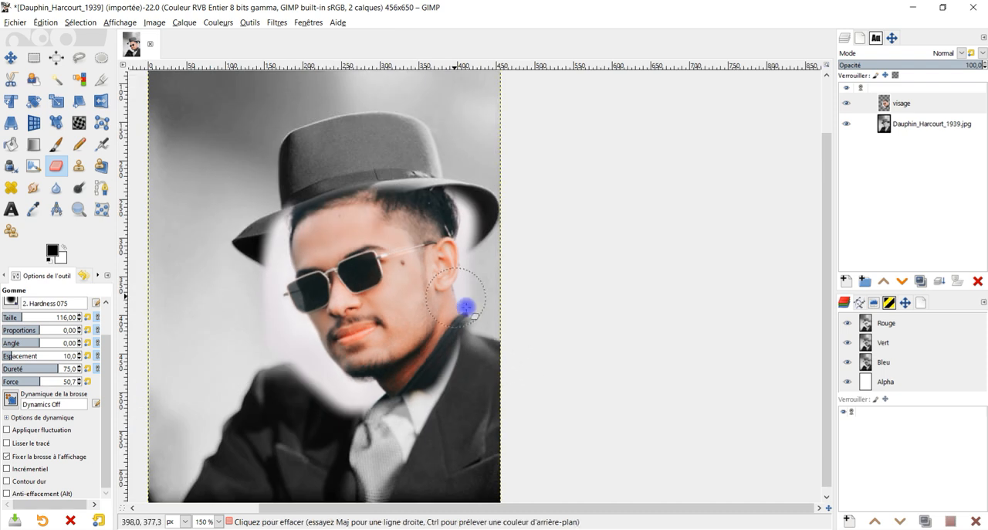
{"action": "scroll", "coordinate": [510, 309], "scroll_direction": "left", "scroll_amount": 3}
{"action": "mouse_move", "coordinate": [463, 443]}
{"action": "left_mouse_down"}
{"action": "mouse_move", "coordinate": [389, 413]}
{"action": "mouse_move", "coordinate": [363, 380]}
{"action": "mouse_move", "coordinate": [344, 336]}
{"action": "mouse_move", "coordinate": [351, 227]}
{"action": "mouse_move", "coordinate": [557, 209]}
{"action": "mouse_move", "coordinate": [569, 341]}
{"action": "mouse_move", "coordinate": [491, 418]}
{"action": "mouse_move", "coordinate": [448, 437]}
{"action": "mouse_move", "coordinate": [403, 426]}
{"action": "mouse_move", "coordinate": [459, 430]}
{"action": "mouse_move", "coordinate": [521, 415]}
{"action": "mouse_move", "coordinate": [551, 372]}
{"action": "mouse_move", "coordinate": [557, 339]}
{"action": "mouse_move", "coordinate": [541, 365]}
{"action": "mouse_move", "coordinate": [581, 281]}
{"action": "left_mouse_up"}
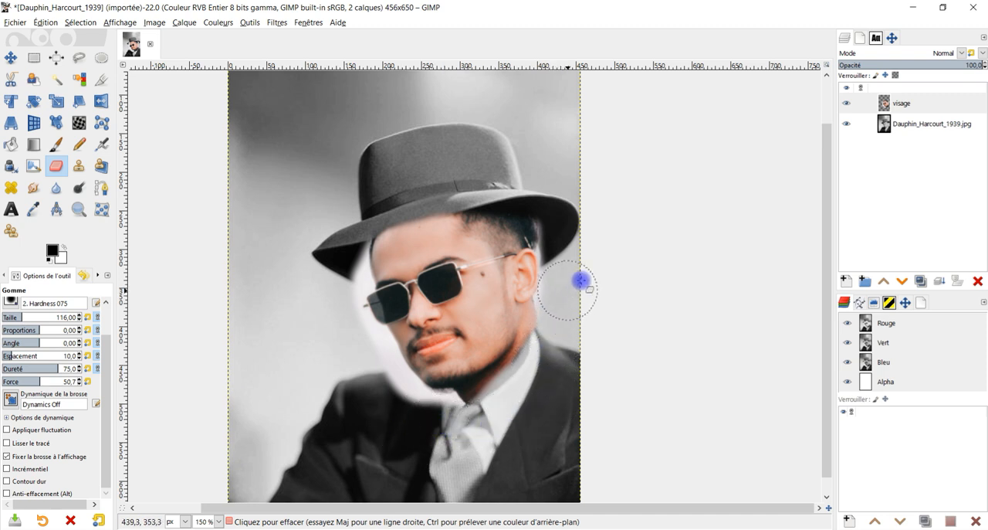
Create a white-filled layer named "couleur" above visage, 456 × 650 px, with the blend mode Couleur TSL.
{"action": "left_click", "coordinate": [908, 96]}
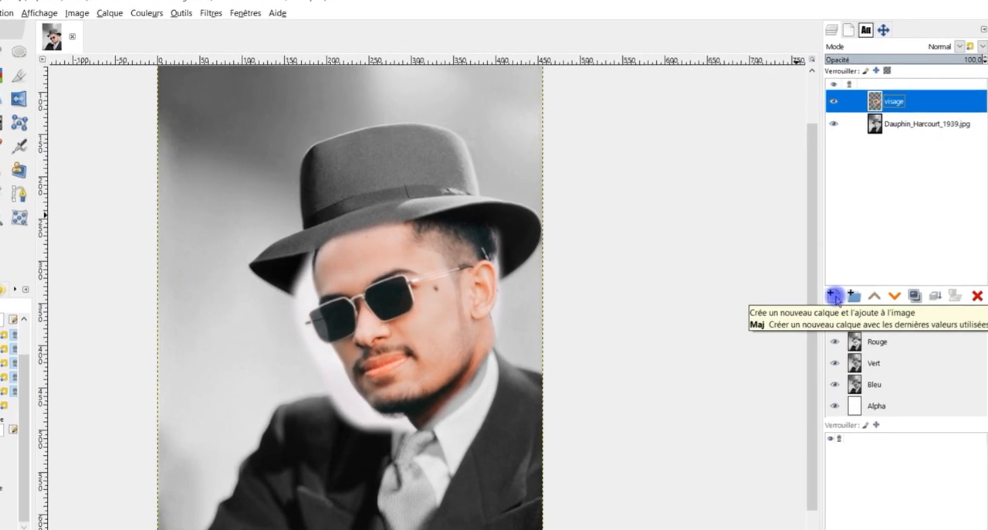
{"action": "left_click", "coordinate": [834, 295]}
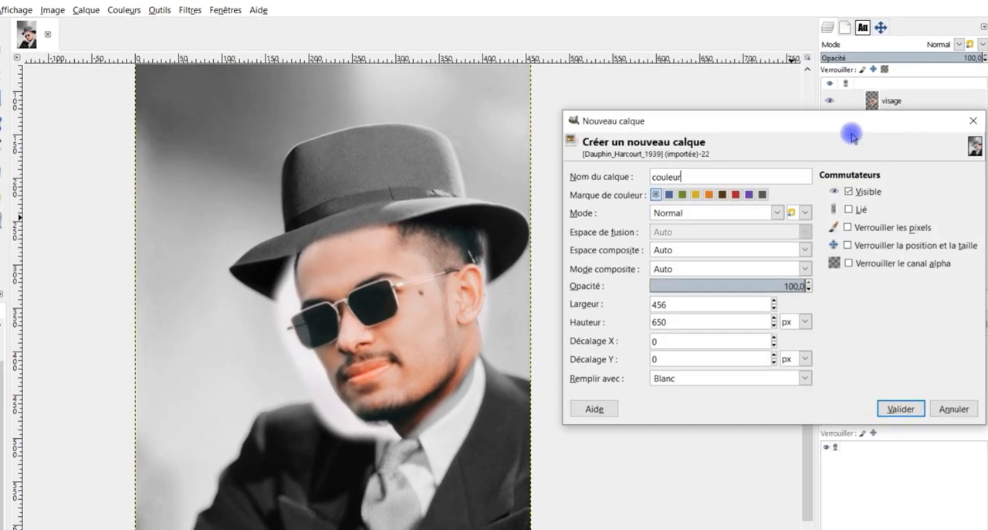
{"action": "left_click", "coordinate": [692, 213]}
{"action": "scroll", "coordinate": [684, 375], "scroll_direction": "down", "scroll_amount": 5}
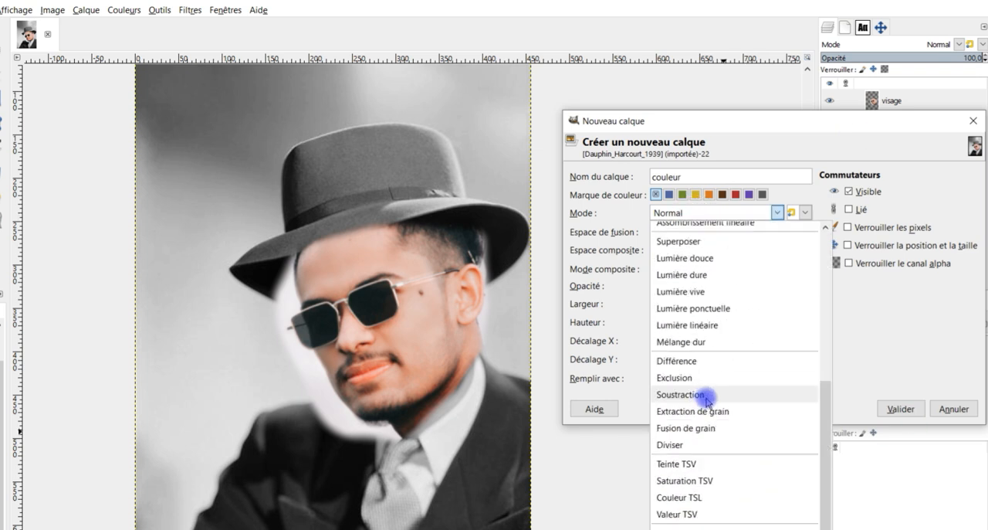
{"action": "left_click", "coordinate": [695, 121]}
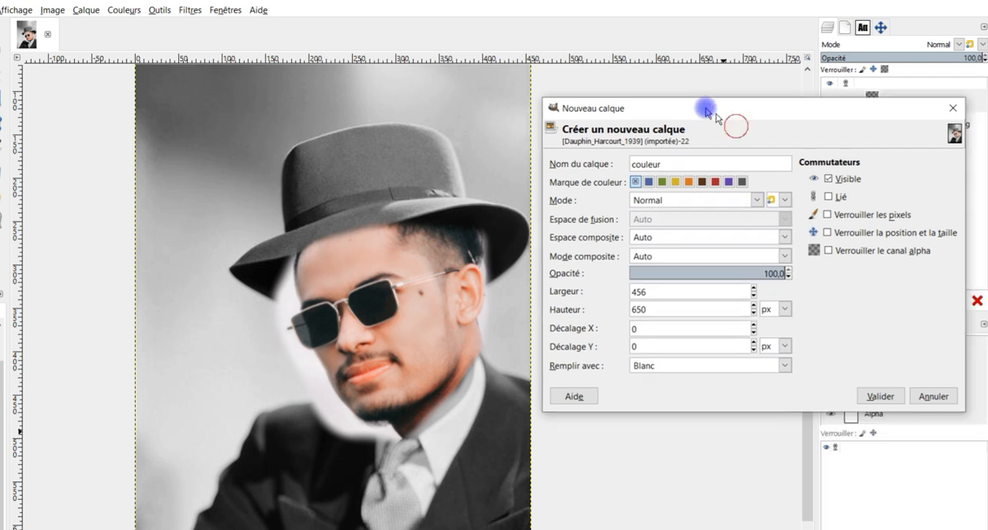
{"action": "left_click_drag", "start_coordinate": [706, 103], "coordinate": [585, 3]}
{"action": "left_click", "coordinate": [543, 90]}
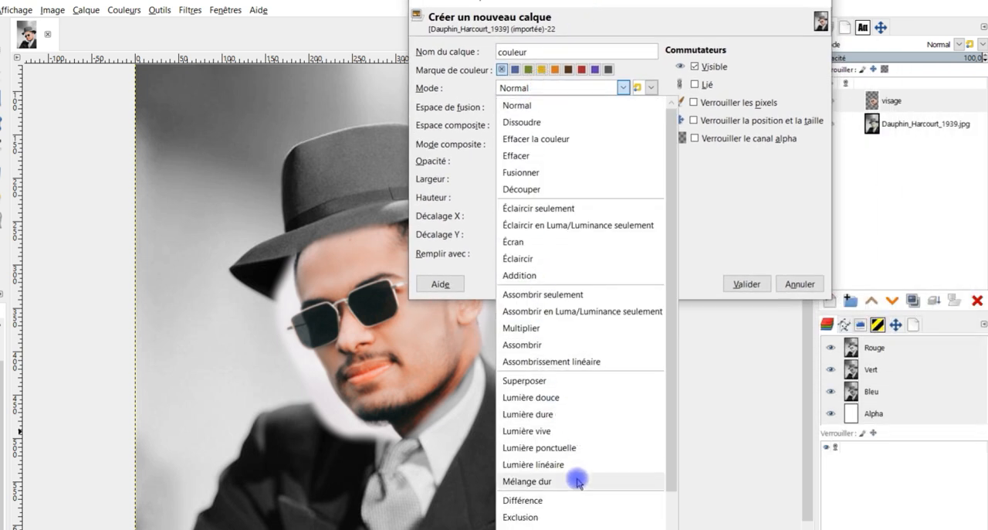
{"action": "scroll", "coordinate": [571, 456], "scroll_direction": "down", "scroll_amount": 3}
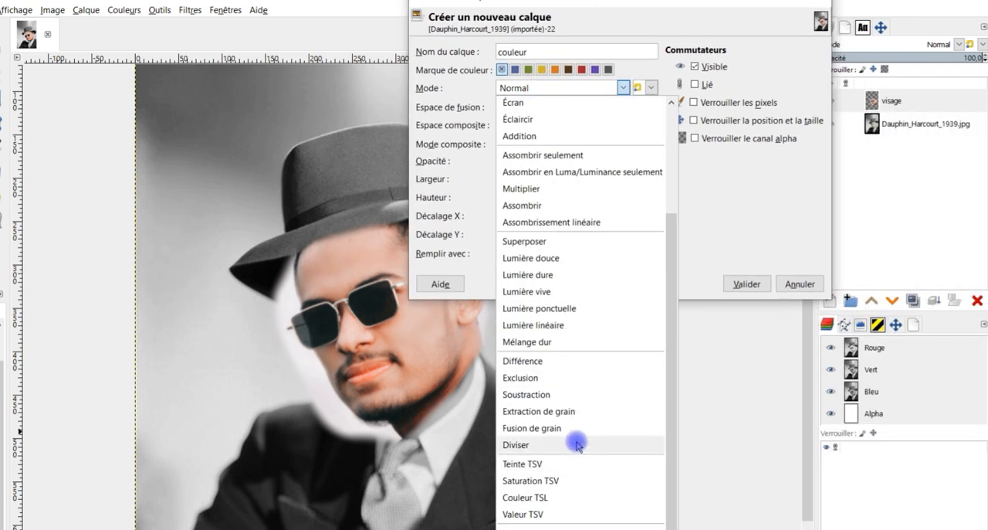
{"action": "left_click", "coordinate": [542, 499]}
{"action": "left_click", "coordinate": [503, 249]}
{"action": "left_click", "coordinate": [513, 256]}
{"action": "left_click", "coordinate": [739, 282]}
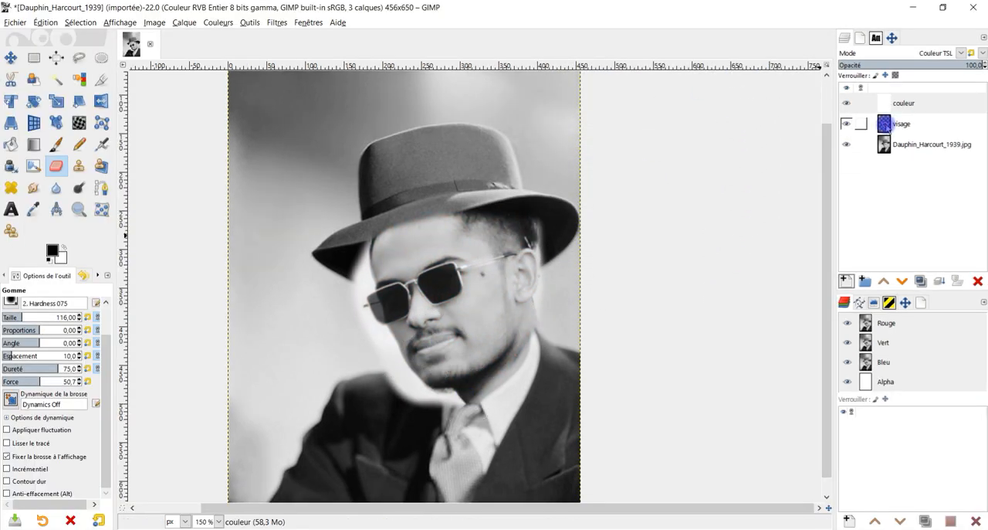
Select the white area of the visage layer along the face's outer edge with Fuzzy Select, from the hat brim down to the chin.
{"action": "left_click", "coordinate": [892, 123]}
{"action": "mouse_move", "coordinate": [524, 408]}
{"action": "left_mouse_down"}
{"action": "mouse_move", "coordinate": [433, 420]}
{"action": "mouse_move", "coordinate": [393, 408]}
{"action": "mouse_move", "coordinate": [347, 331]}
{"action": "left_mouse_up"}
{"action": "scroll", "coordinate": [347, 331], "scroll_direction": "up", "scroll_amount": 2}
{"action": "left_click", "coordinate": [56, 80]}
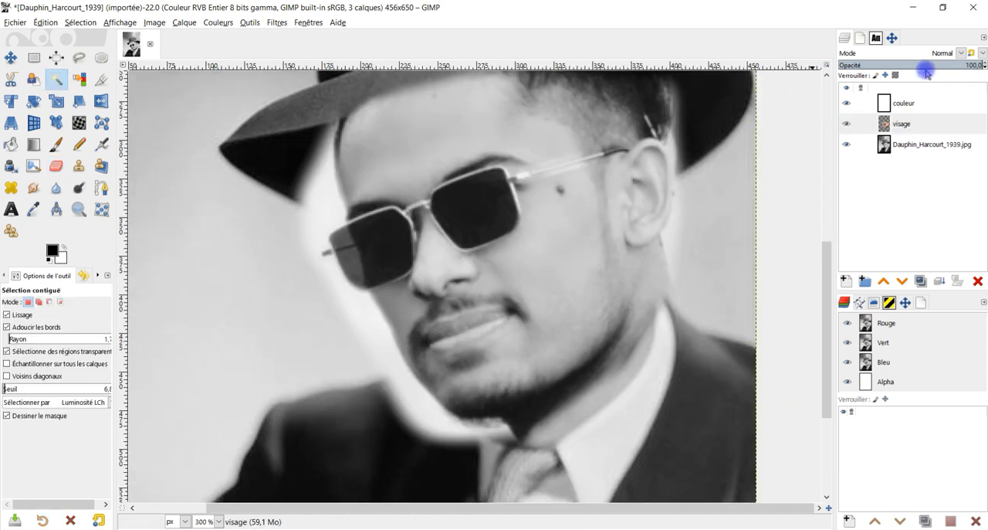
{"action": "left_click_drag", "start_coordinate": [368, 319], "coordinate": [376, 338]}
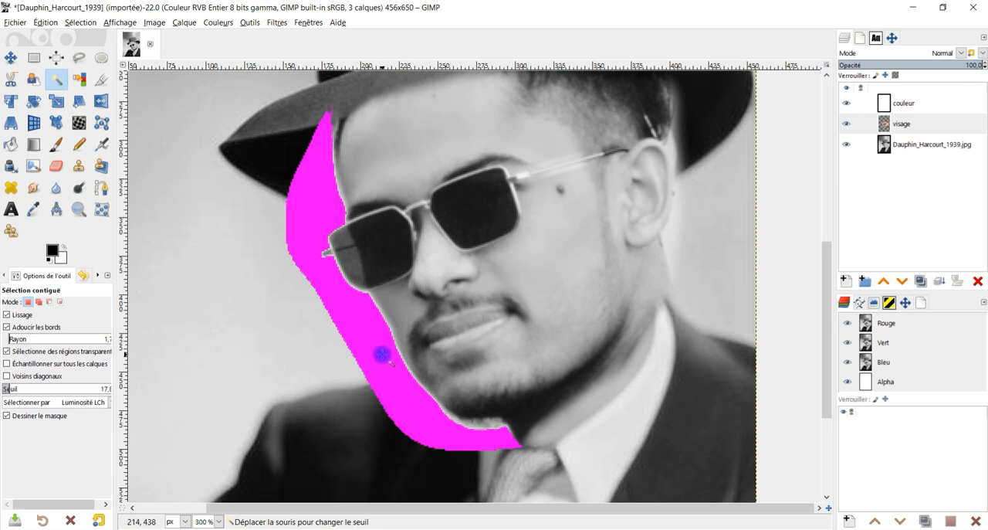
{"action": "left_click_drag", "start_coordinate": [400, 380], "coordinate": [400, 380]}
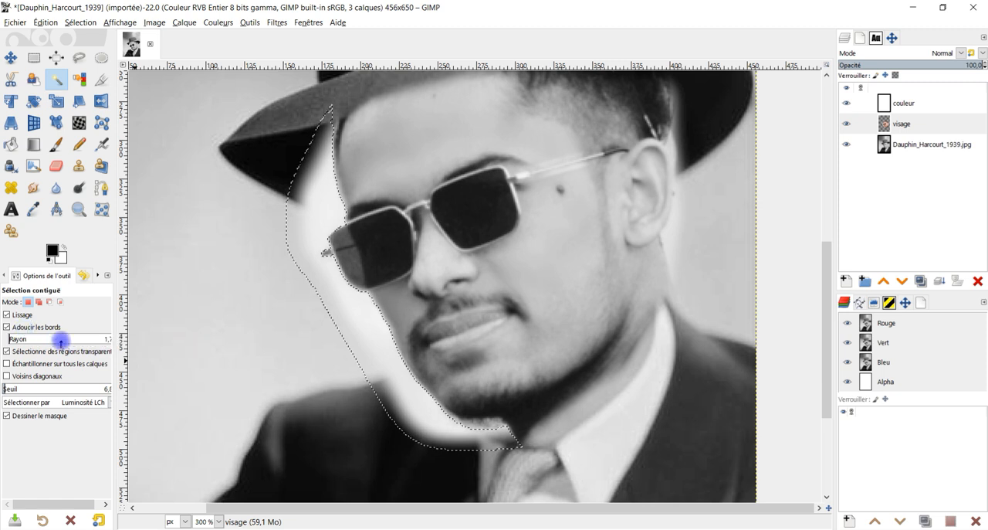
{"action": "left_click_drag", "start_coordinate": [115, 355], "coordinate": [132, 357]}
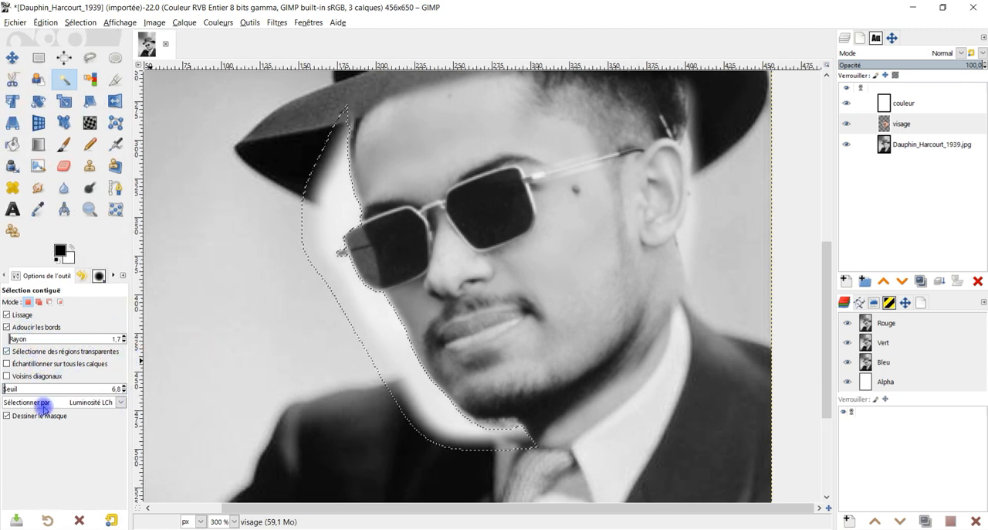
{"action": "left_click_drag", "start_coordinate": [384, 319], "coordinate": [430, 399]}
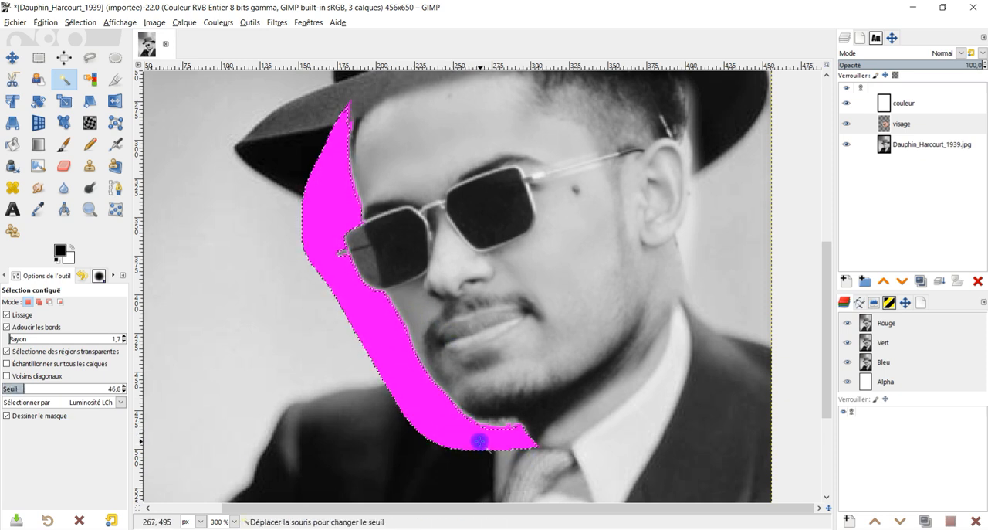
{"action": "left_click_drag", "start_coordinate": [470, 439], "coordinate": [463, 432]}
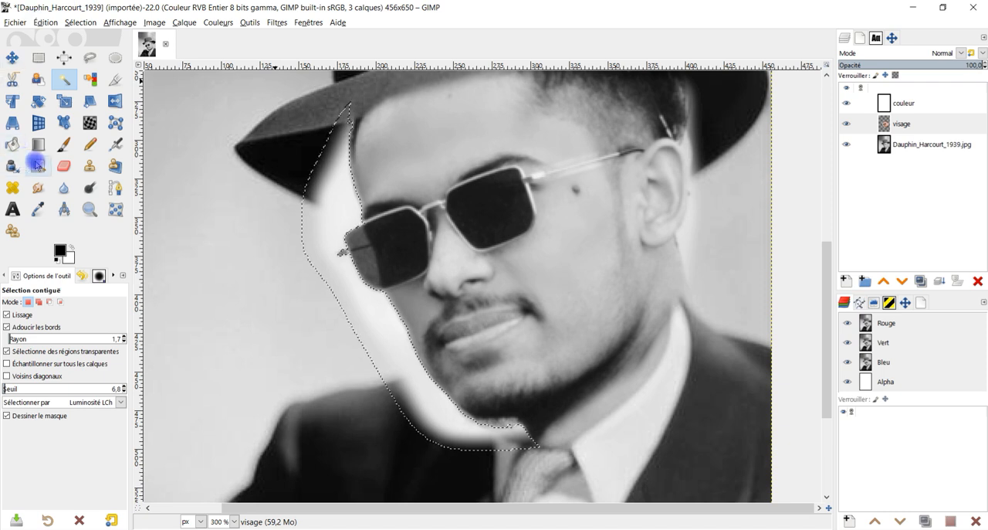
Erase the selected white area of the visage layer with the Eraser and deselect everything.
{"action": "left_click", "coordinate": [64, 165]}
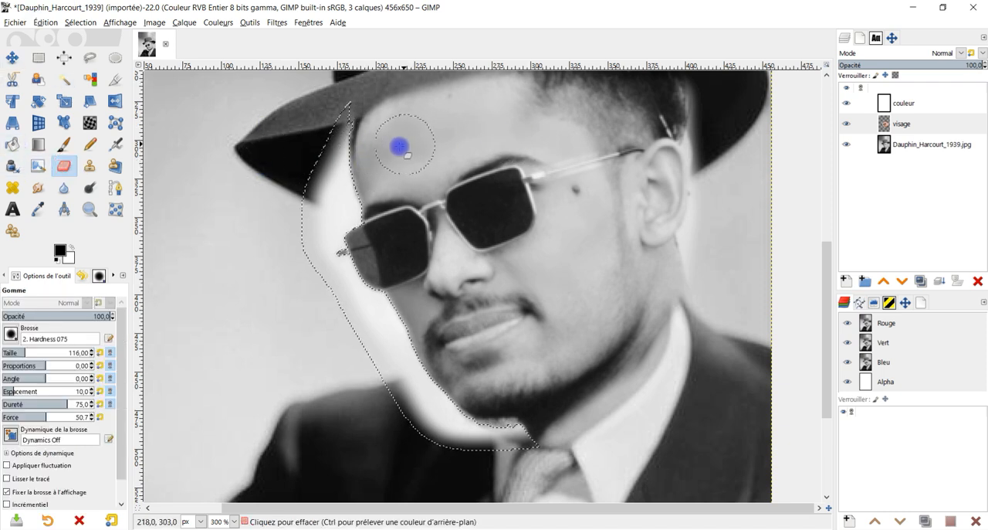
{"action": "left_click_drag", "start_coordinate": [336, 122], "coordinate": [336, 187]}
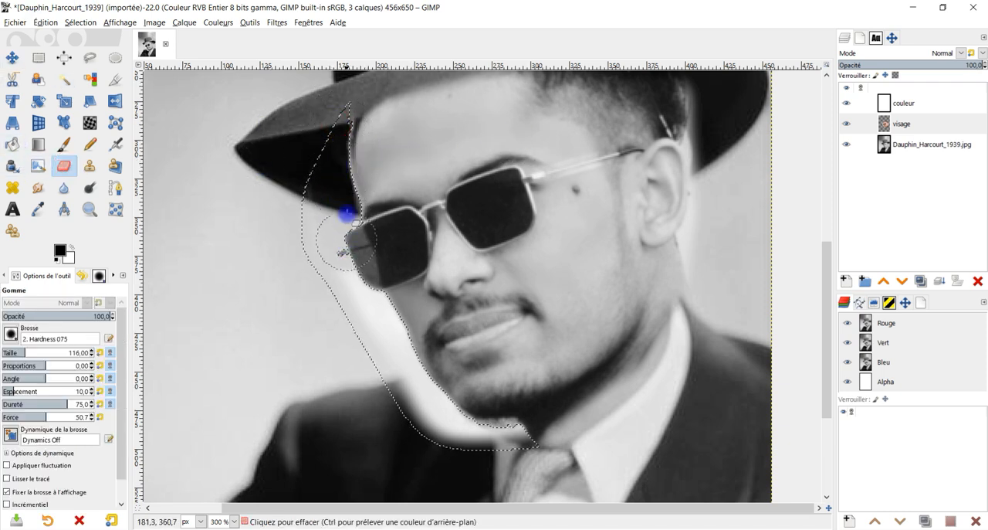
{"action": "left_click", "coordinate": [80, 22]}
{"action": "left_click", "coordinate": [97, 51]}
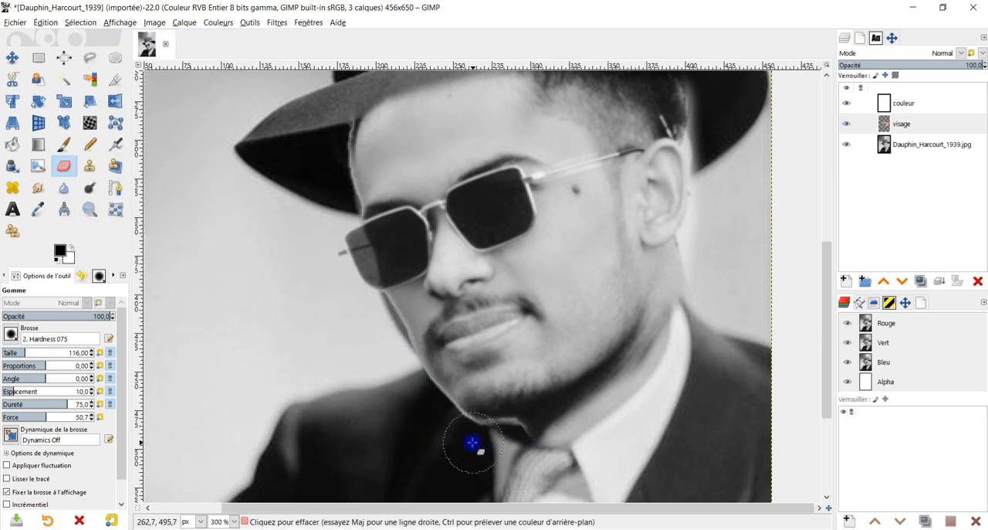
Erase the remaining light halo behind the ear and under the hat brim on the visage layer.
{"action": "scroll", "coordinate": [409, 370], "scroll_direction": "up", "scroll_amount": 1}
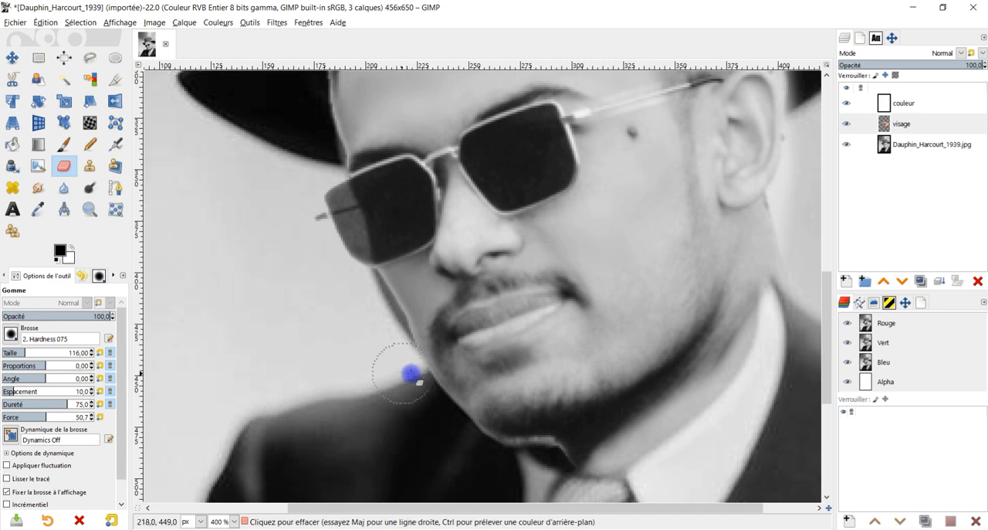
{"action": "scroll", "coordinate": [403, 375], "scroll_direction": "down", "scroll_amount": 3}
{"action": "scroll", "coordinate": [441, 379], "scroll_direction": "up", "scroll_amount": 3}
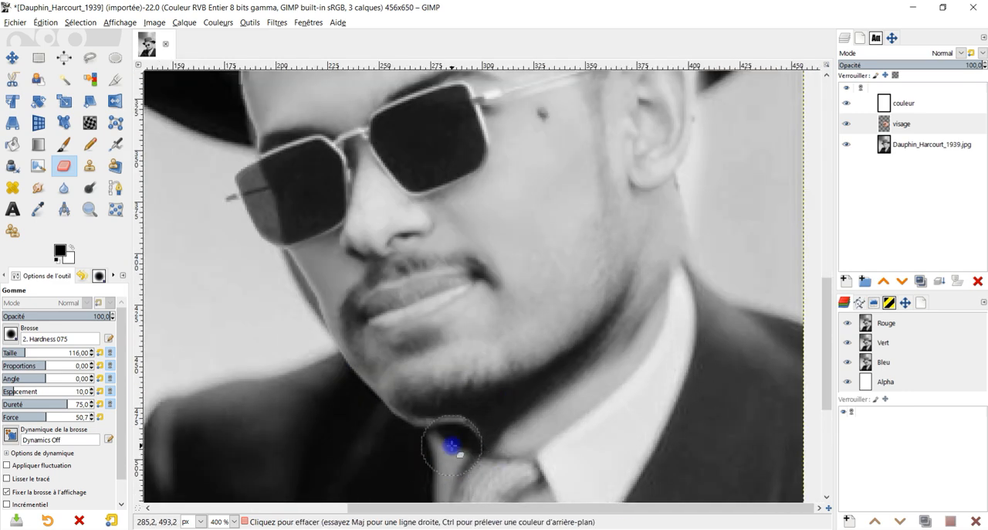
{"action": "scroll", "coordinate": [567, 282], "scroll_direction": "down", "scroll_amount": 3}
{"action": "scroll", "coordinate": [463, 380], "scroll_direction": "up", "scroll_amount": 4}
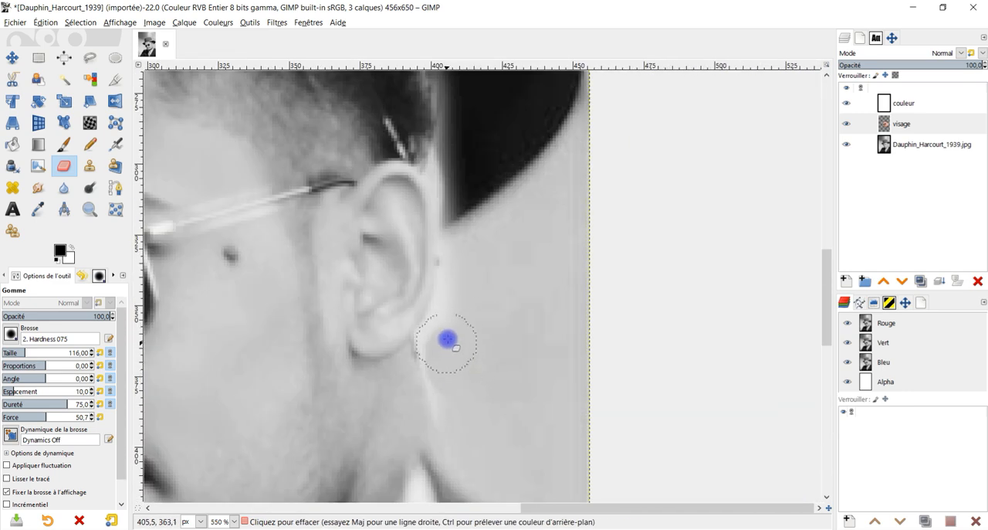
{"action": "scroll", "coordinate": [467, 239], "scroll_direction": "down", "scroll_amount": 1}
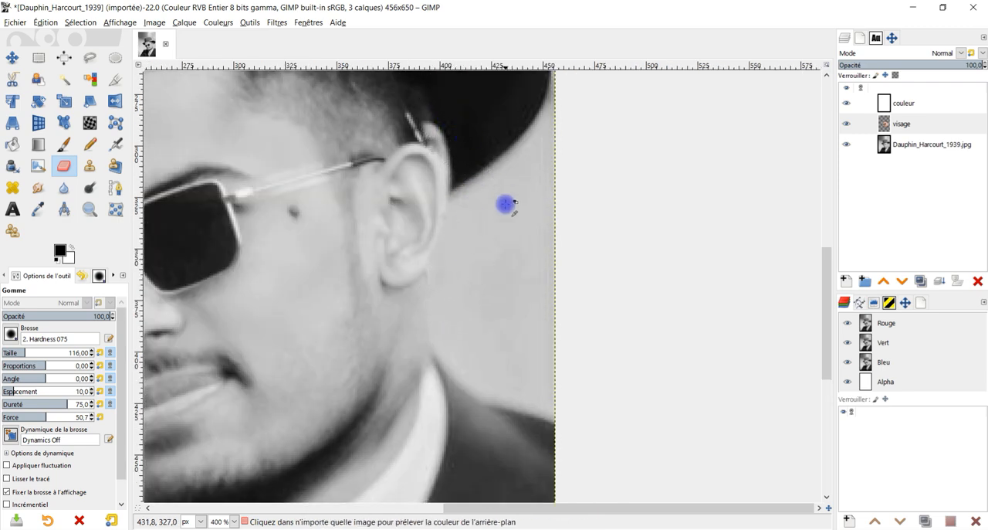
{"action": "scroll", "coordinate": [504, 185], "scroll_direction": "down", "scroll_amount": 2}
{"action": "scroll", "coordinate": [500, 166], "scroll_direction": "up", "scroll_amount": 2}
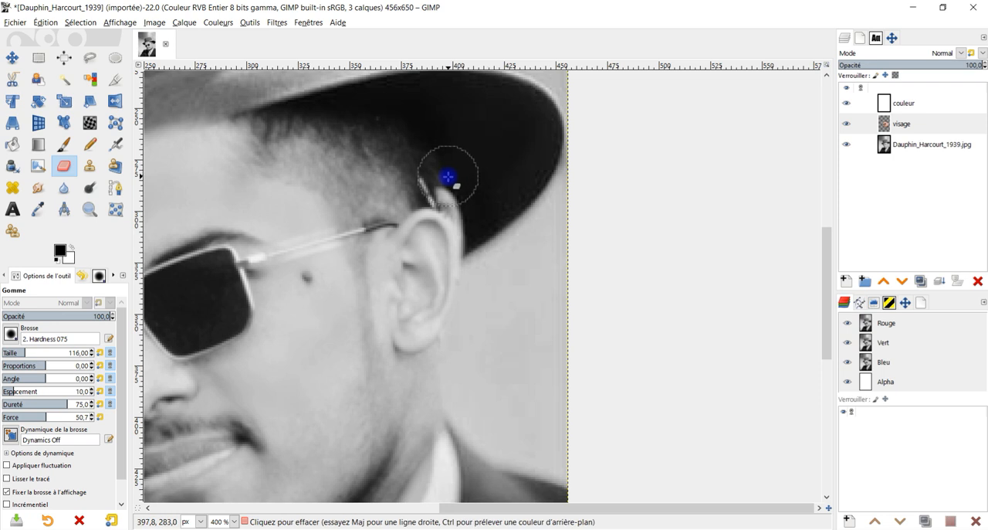
{"action": "left_click_drag", "start_coordinate": [429, 213], "coordinate": [414, 180]}
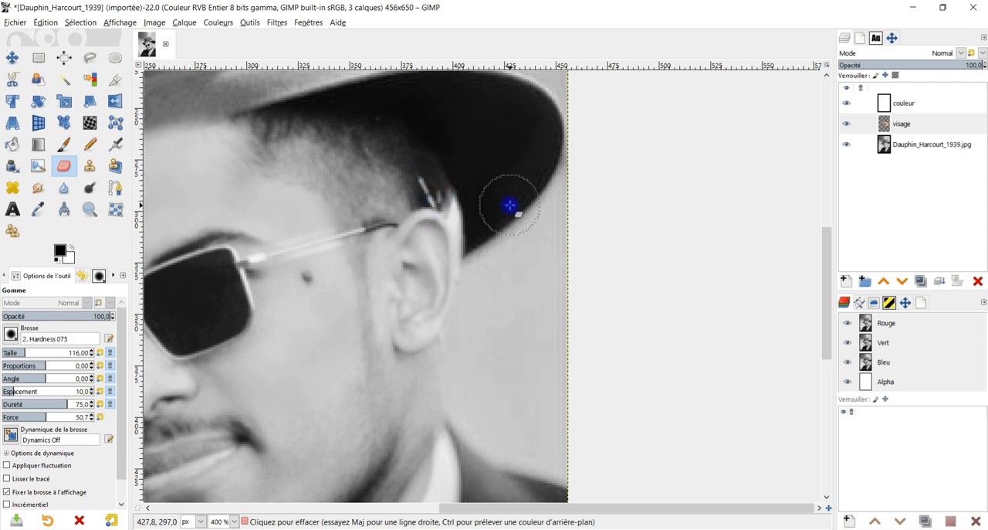
{"action": "scroll", "coordinate": [510, 205], "scroll_direction": "down", "scroll_amount": 4}
{"action": "scroll", "coordinate": [509, 207], "scroll_direction": "up", "scroll_amount": 1}
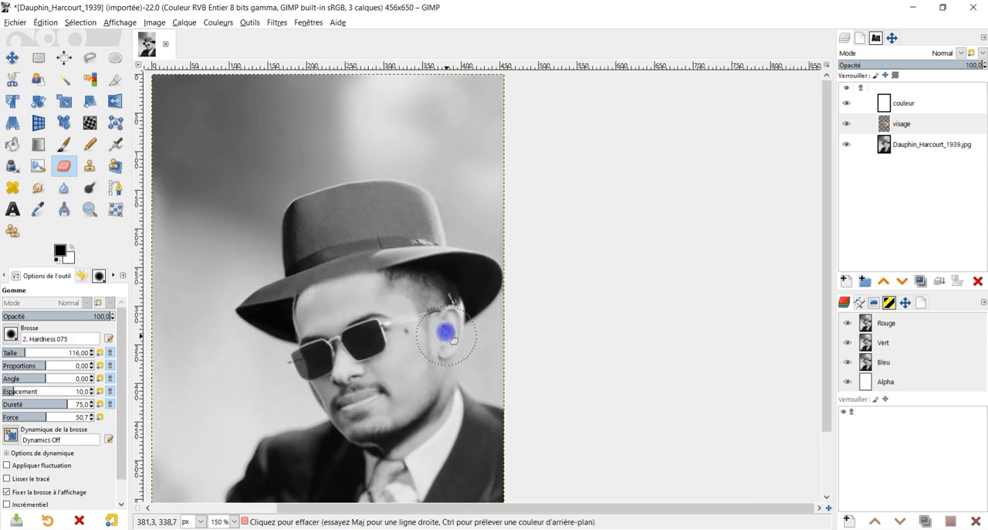
{"action": "scroll", "coordinate": [446, 332], "scroll_direction": "up", "scroll_amount": 3}
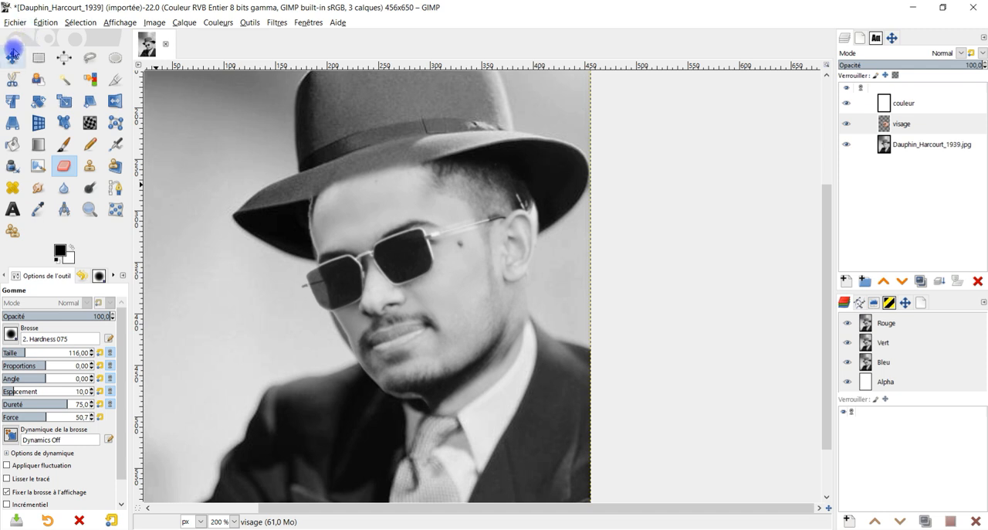
Try to crop the visage layer to its content, and rotate the layer by 6.29° about its centre.
{"action": "left_click", "coordinate": [12, 55]}
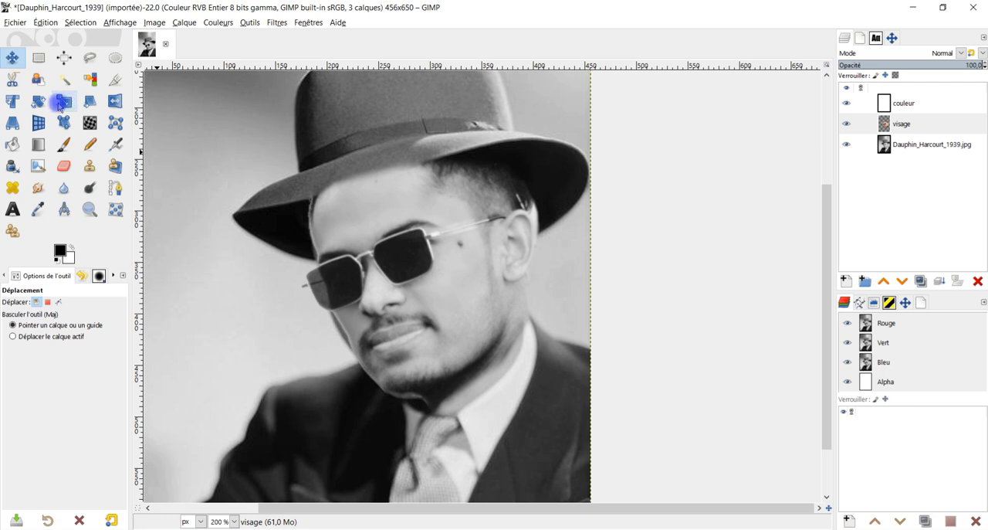
{"action": "left_click", "coordinate": [40, 102]}
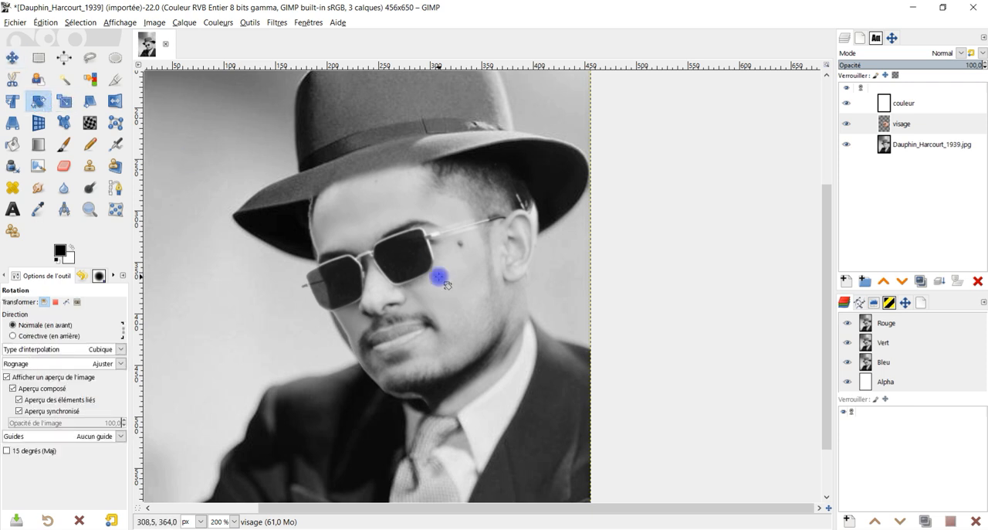
{"action": "left_click", "coordinate": [185, 26]}
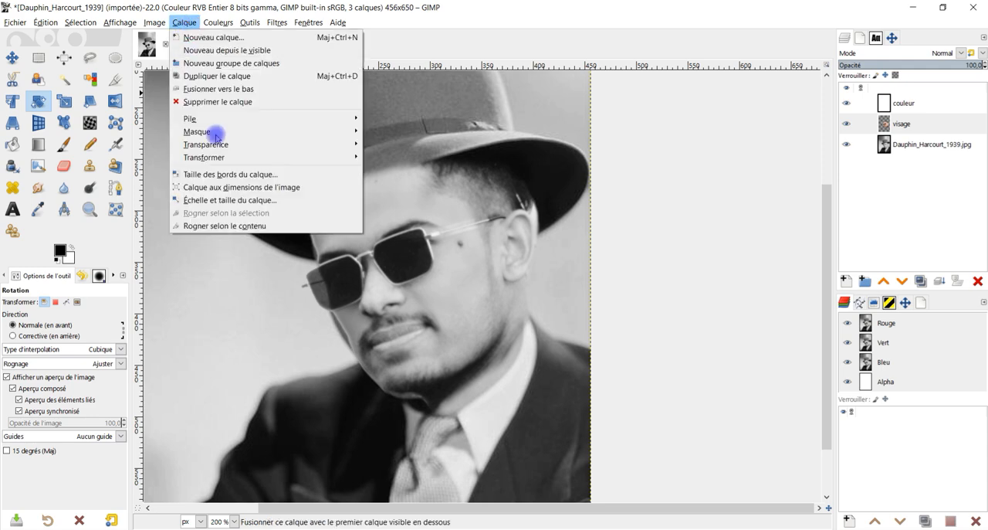
{"action": "left_click", "coordinate": [254, 228]}
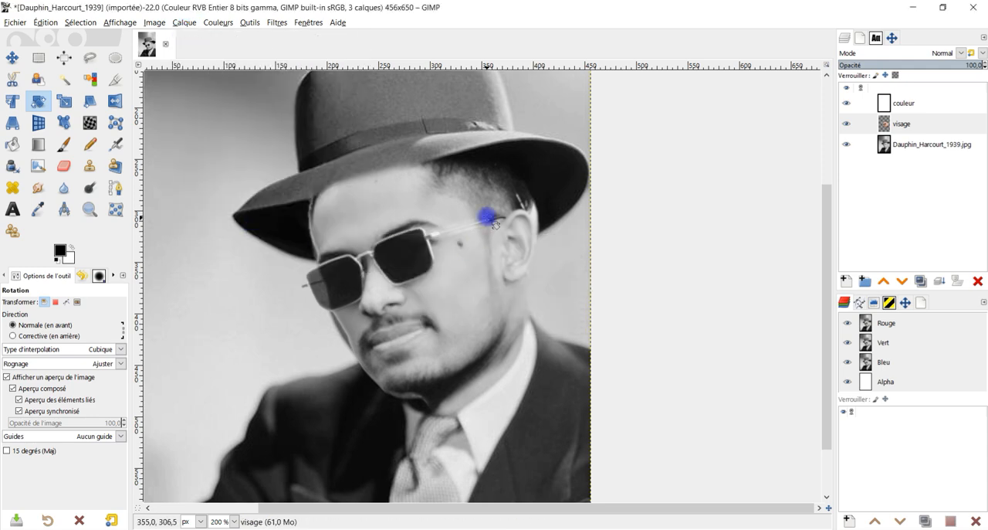
{"action": "scroll", "coordinate": [498, 224], "scroll_direction": "down", "scroll_amount": 2}
{"action": "left_click", "coordinate": [421, 260]}
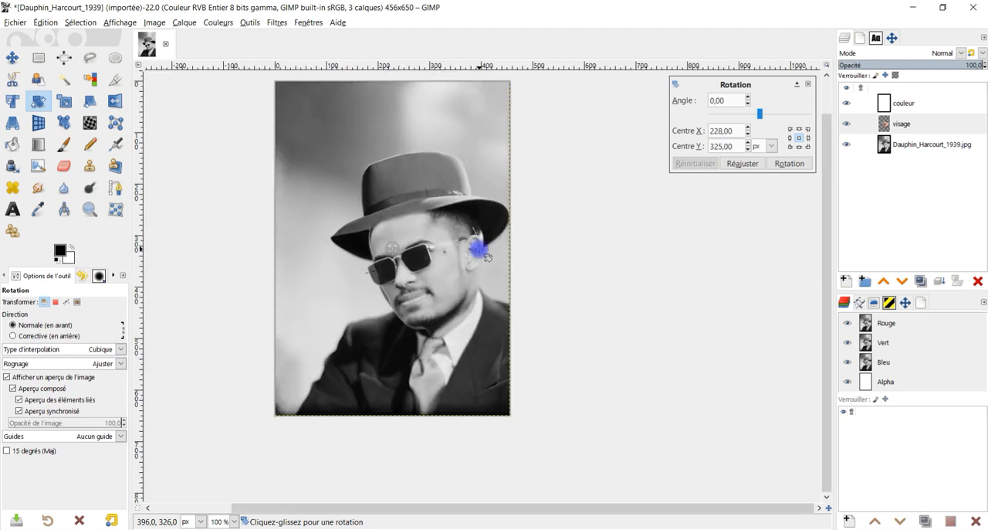
{"action": "left_click_drag", "start_coordinate": [490, 222], "coordinate": [512, 230]}
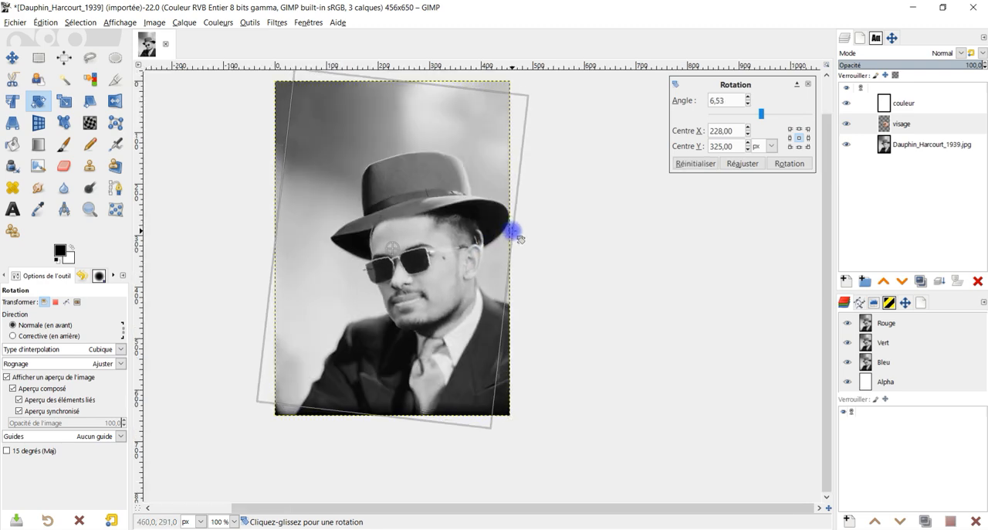
{"action": "scroll", "coordinate": [498, 251], "scroll_direction": "up", "scroll_amount": 2}
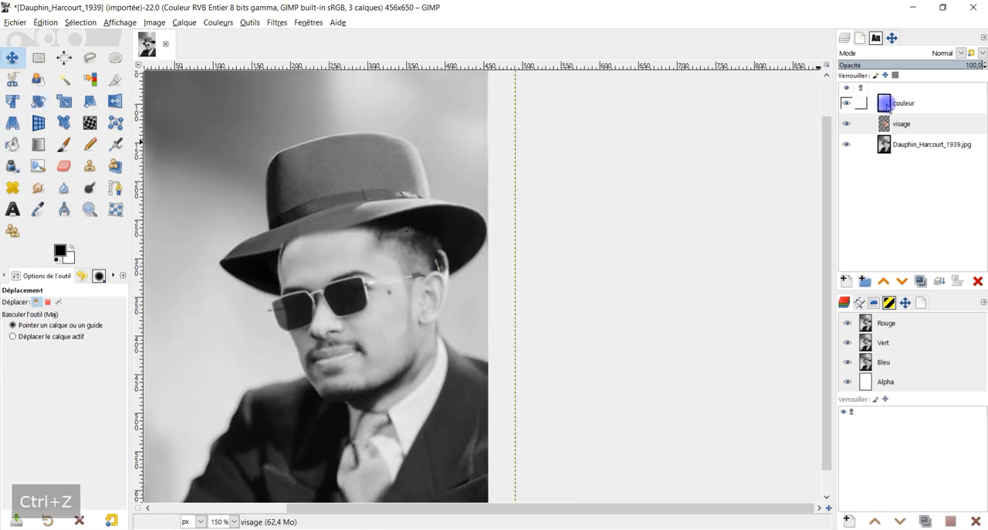
Set the Move tool to move only the active layer and reposition the visage layer under the hat.
{"action": "left_click", "coordinate": [888, 109]}
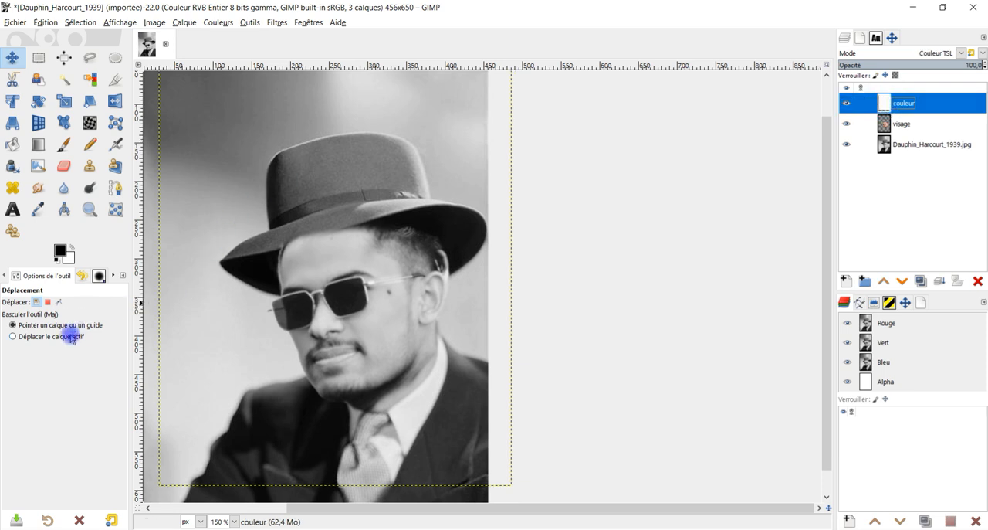
{"action": "left_click", "coordinate": [68, 337]}
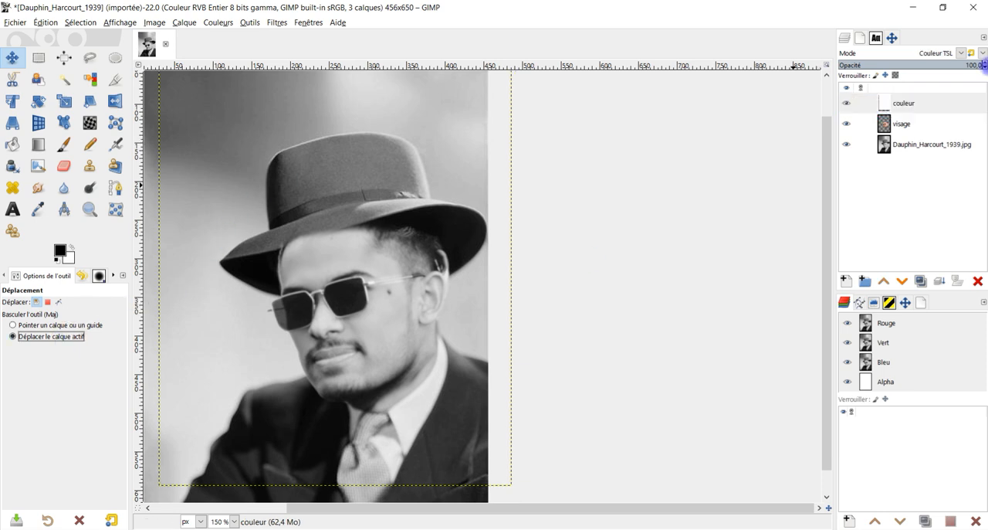
{"action": "left_click", "coordinate": [903, 103]}
{"action": "left_click", "coordinate": [901, 124]}
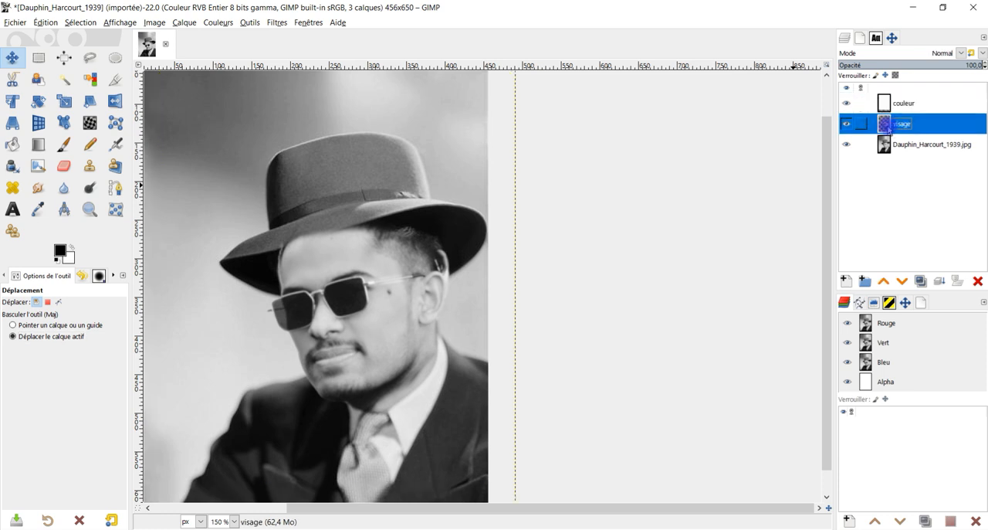
{"action": "left_click_drag", "start_coordinate": [397, 327], "coordinate": [384, 316]}
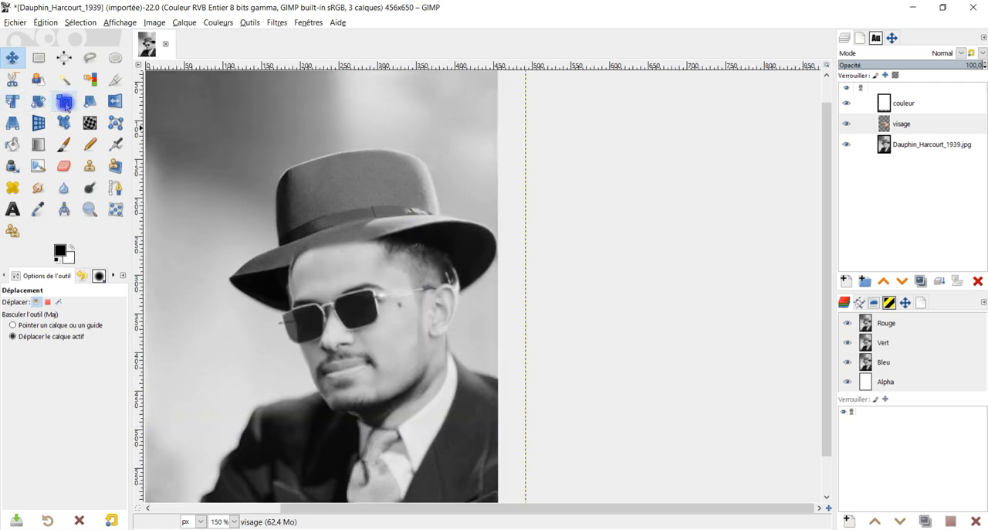
Crop only the visage layer to about 282 × 293 px around the face, starting at about 147, 223.
{"action": "left_click", "coordinate": [111, 85]}
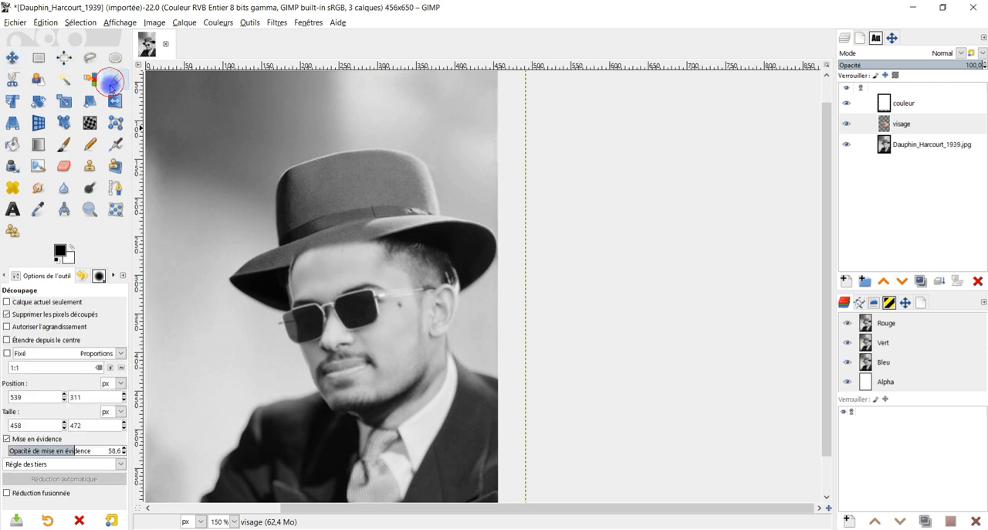
{"action": "left_click", "coordinate": [24, 303]}
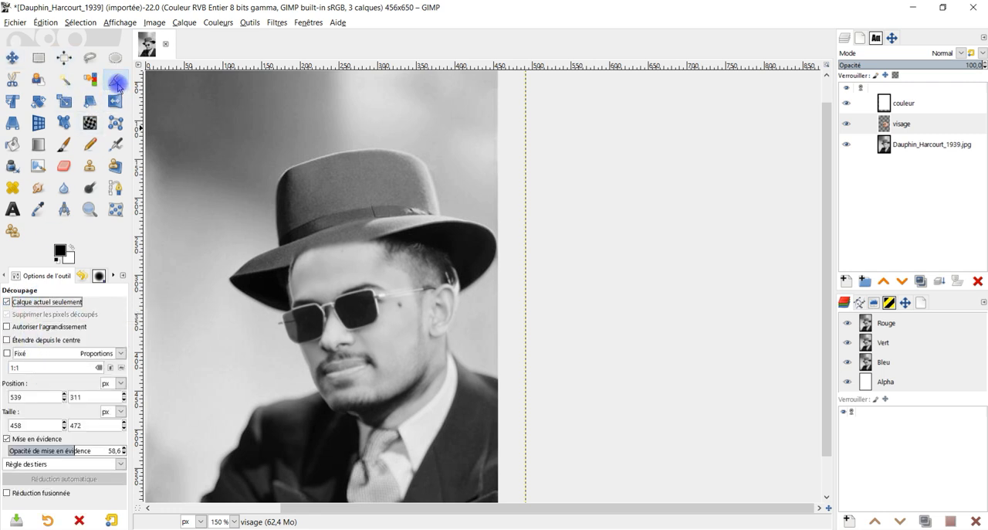
{"action": "left_click_drag", "start_coordinate": [259, 215], "coordinate": [477, 441]}
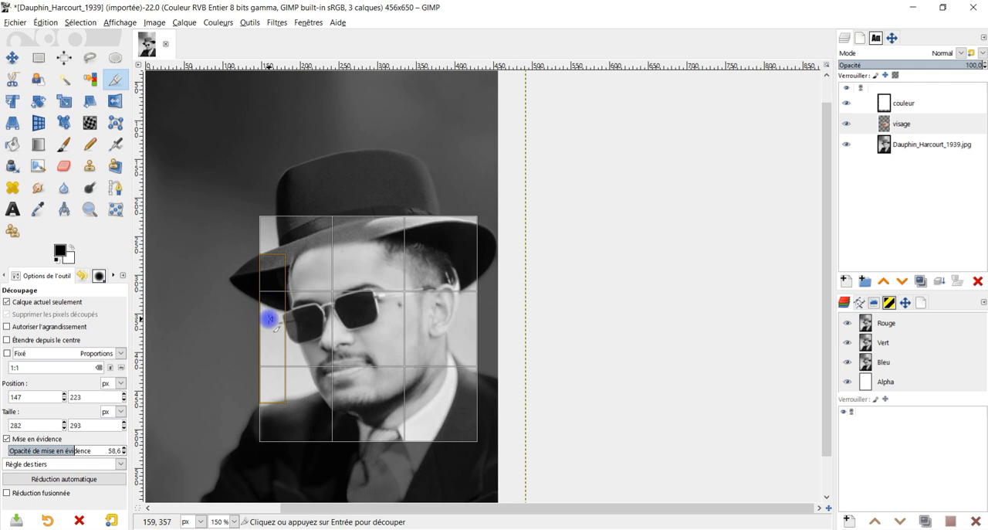
{"action": "left_click", "coordinate": [270, 319]}
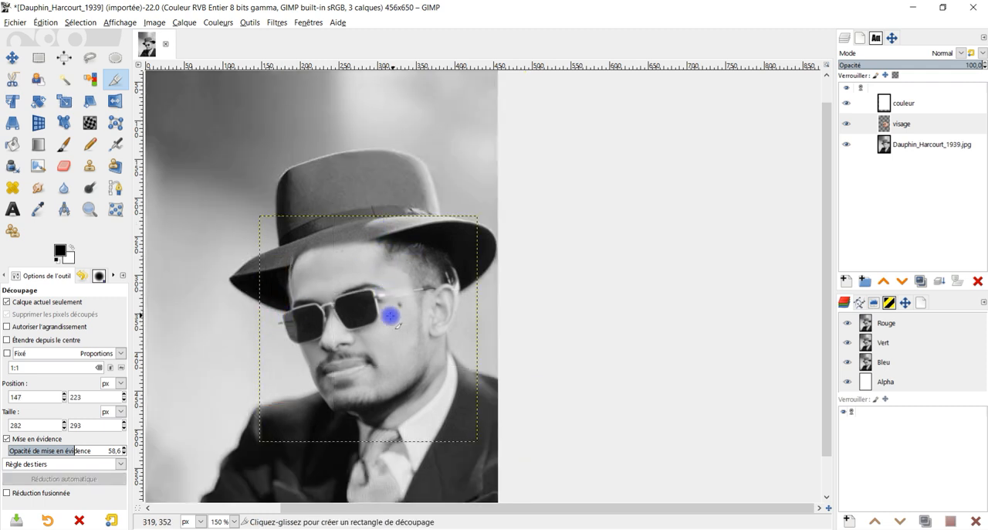
{"action": "scroll", "coordinate": [366, 318], "scroll_direction": "up", "scroll_amount": 1}
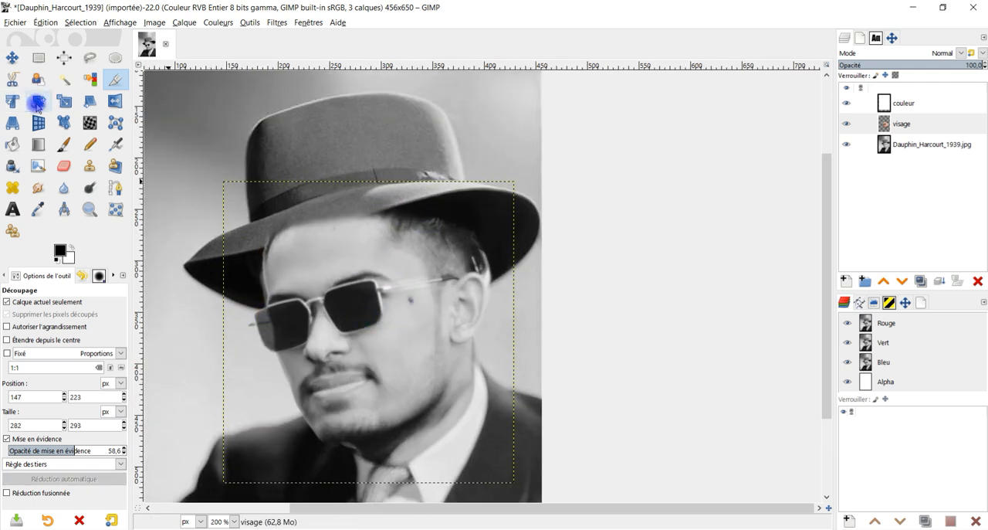
Scale the visage layer proportionally about its centre to 293 × 304 px, with the composited preview enabled.
{"action": "left_click", "coordinate": [64, 101]}
{"action": "left_click", "coordinate": [393, 299]}
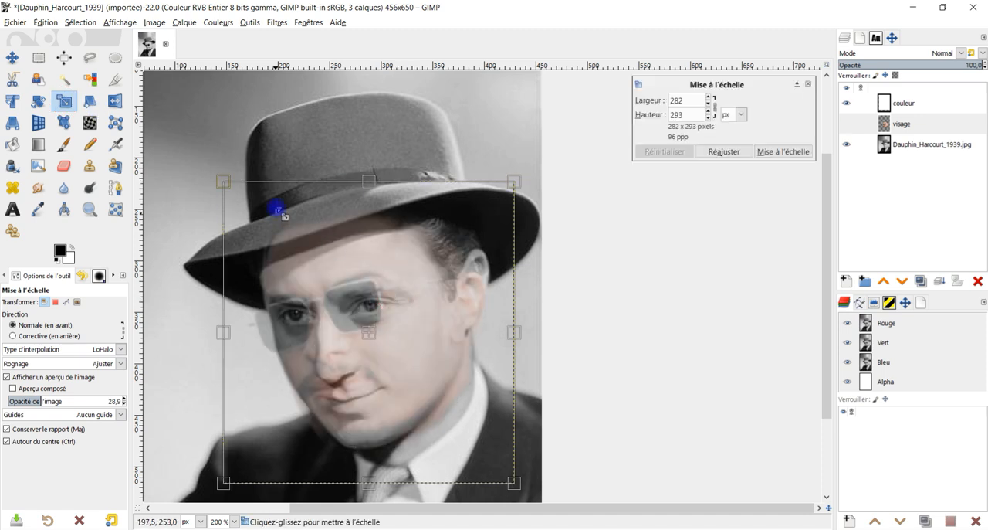
{"action": "left_click", "coordinate": [24, 389]}
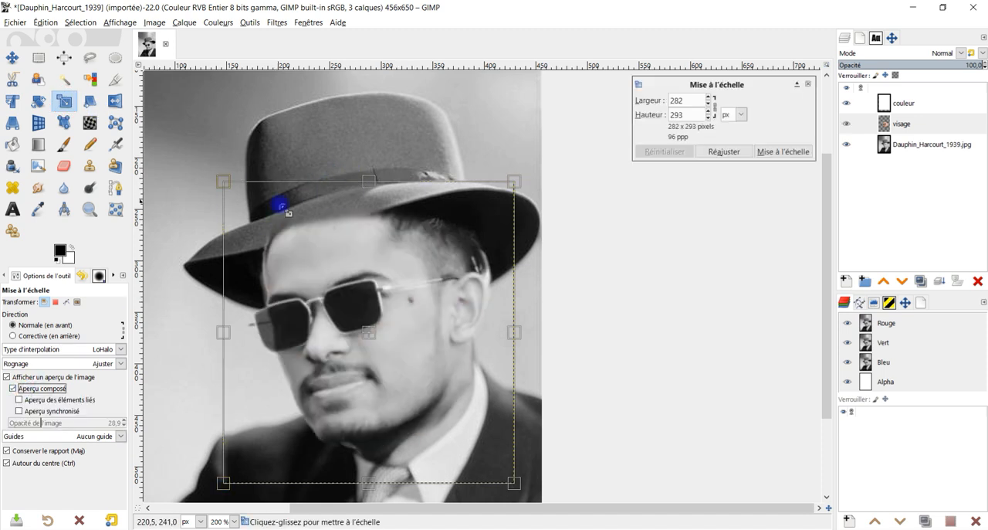
{"action": "left_click_drag", "start_coordinate": [220, 185], "coordinate": [216, 179]}
{"action": "left_click_drag", "start_coordinate": [374, 333], "coordinate": [373, 330]}
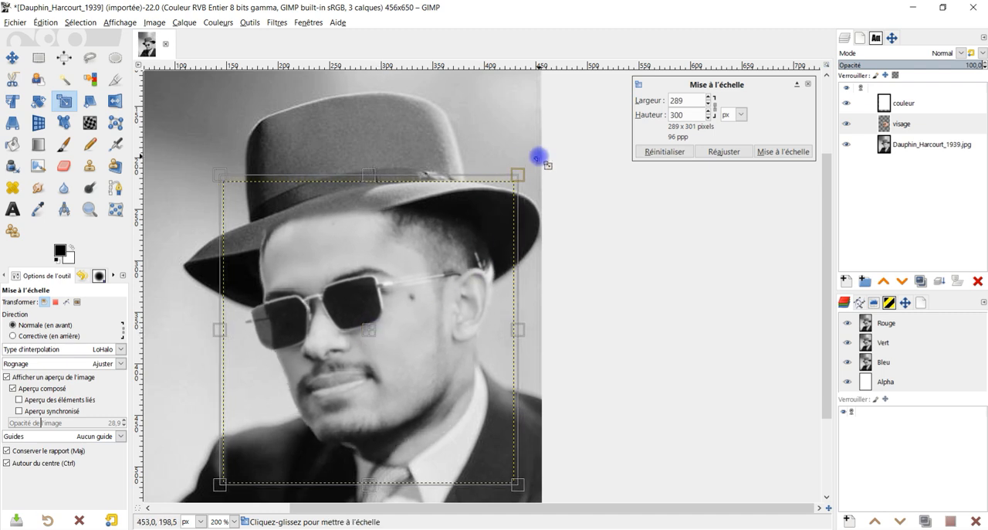
{"action": "left_click_drag", "start_coordinate": [519, 173], "coordinate": [523, 167]}
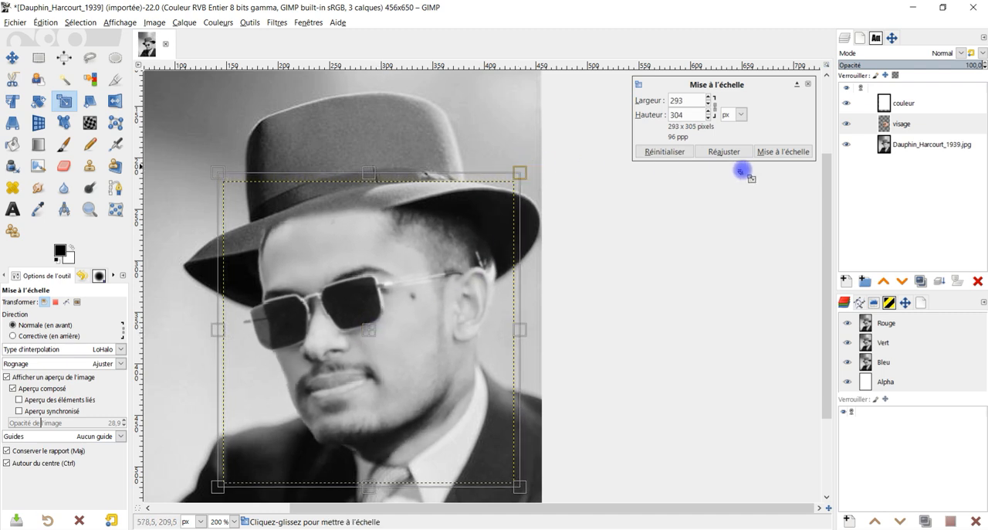
{"action": "left_click", "coordinate": [771, 152]}
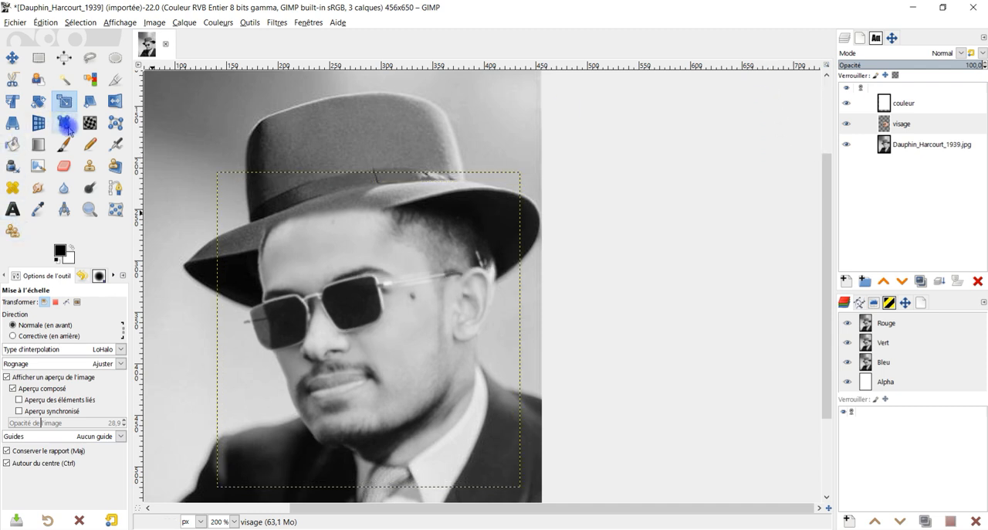
Move the visage layer slightly so the face and ear sit better under the hat brim.
{"action": "left_click", "coordinate": [68, 163]}
{"action": "key", "text": "3"}
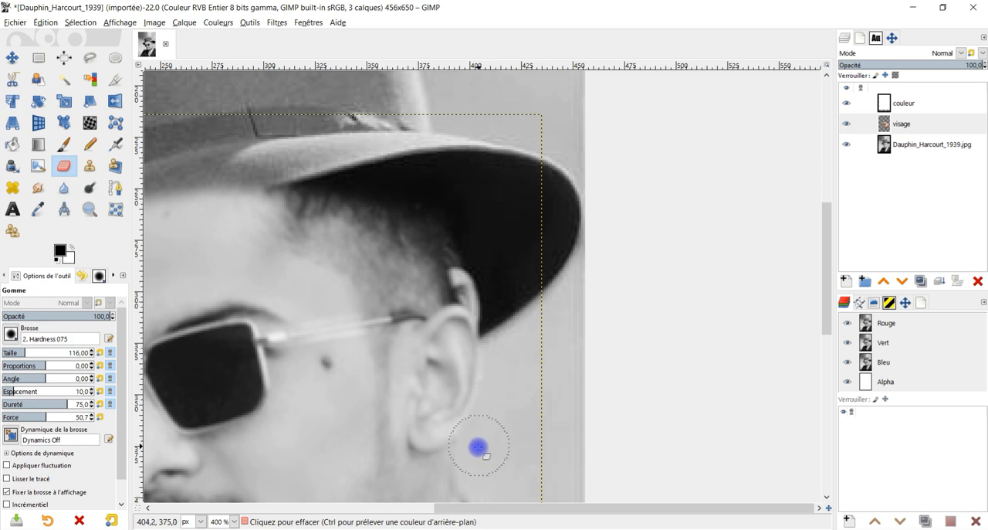
{"action": "scroll", "coordinate": [507, 422], "scroll_direction": "down", "scroll_amount": 5}
{"action": "scroll", "coordinate": [486, 456], "scroll_direction": "up", "scroll_amount": 3}
{"action": "left_click", "coordinate": [12, 57]}
{"action": "mouse_move", "coordinate": [462, 302]}
{"action": "left_mouse_down"}
{"action": "mouse_move", "coordinate": [435, 331]}
{"action": "mouse_move", "coordinate": [465, 287]}
{"action": "mouse_move", "coordinate": [461, 317]}
{"action": "left_mouse_up"}
{"action": "key", "text": "3"}
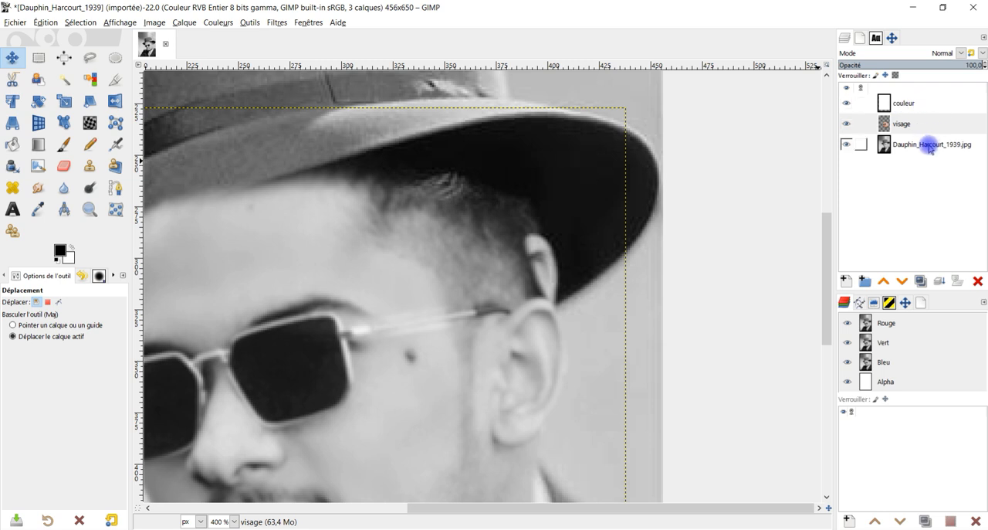
Duplicate the Dauphin_Harcourt_1939.jpg layer and rename the copy modifié.
{"action": "left_click", "coordinate": [930, 147]}
{"action": "left_click", "coordinate": [921, 281]}
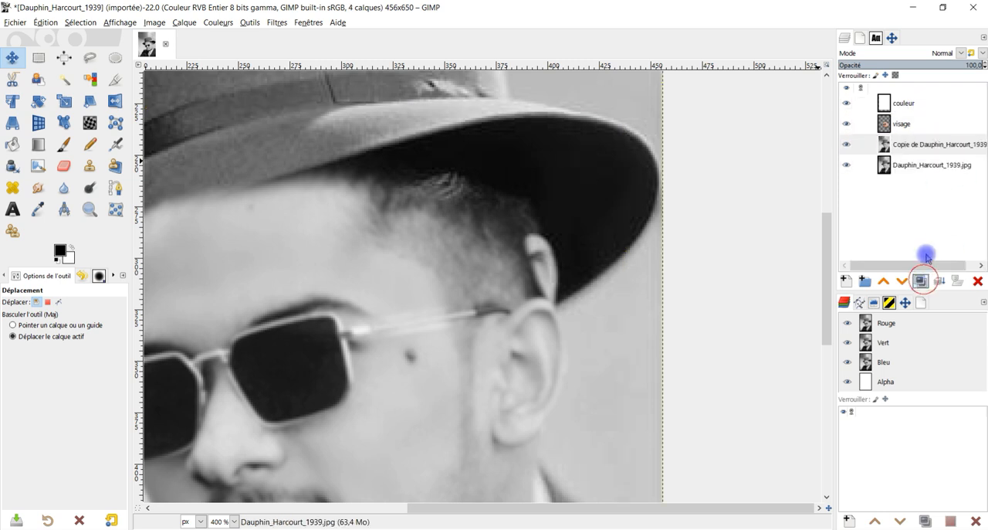
{"action": "double_click", "coordinate": [943, 146]}
{"action": "type", "text": "modifié"}
{"action": "key", "text": "Return"}
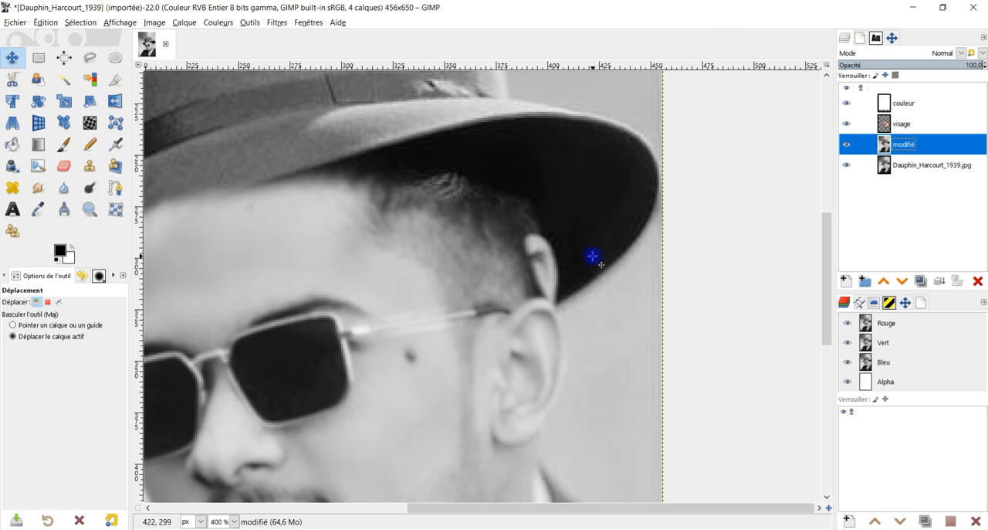
Set the Clone tool to sample from all layers, with the modifié layer active and the couleur layer visible.
{"action": "left_click", "coordinate": [65, 150]}
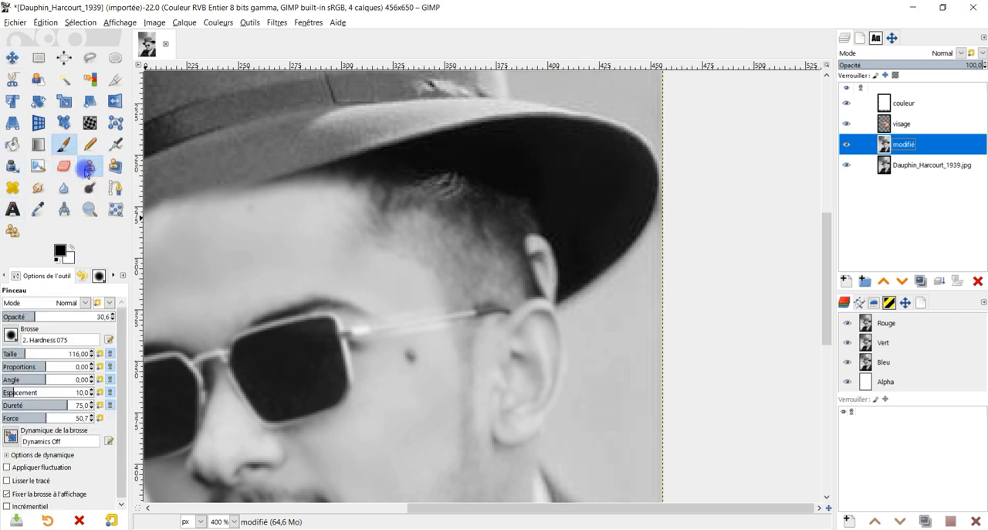
{"action": "left_click", "coordinate": [86, 171]}
{"action": "scroll", "coordinate": [602, 210], "scroll_direction": "up", "scroll_amount": 2}
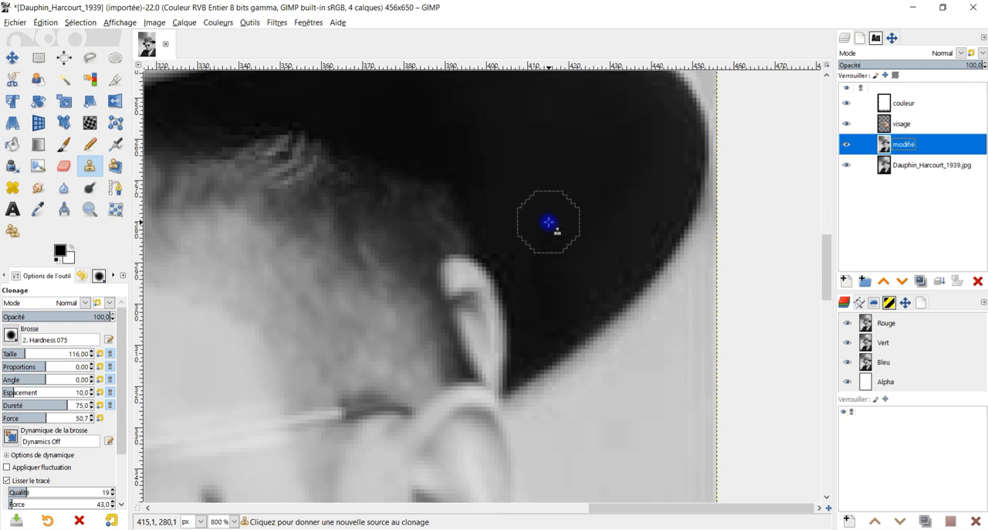
{"action": "left_click", "coordinate": [847, 104]}
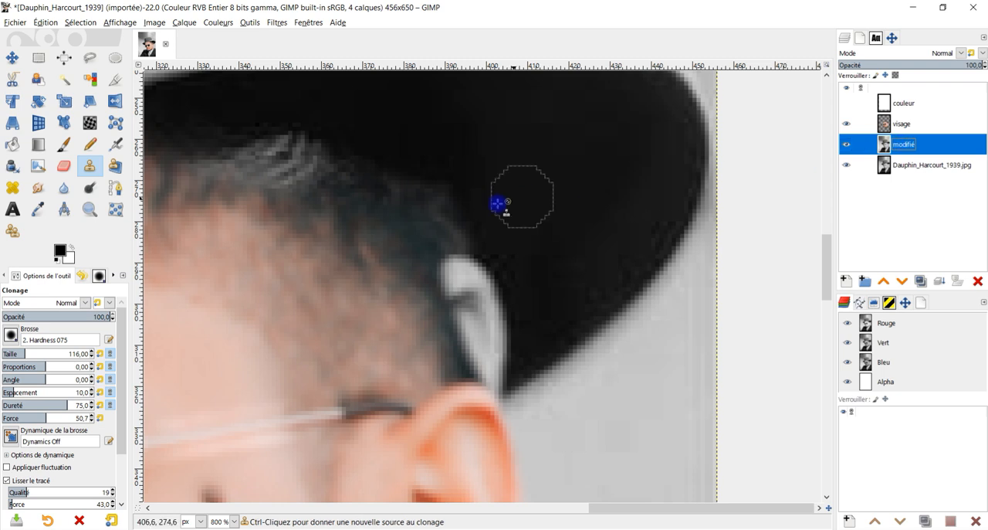
{"action": "left_click", "coordinate": [847, 103]}
{"action": "left_click", "coordinate": [891, 109]}
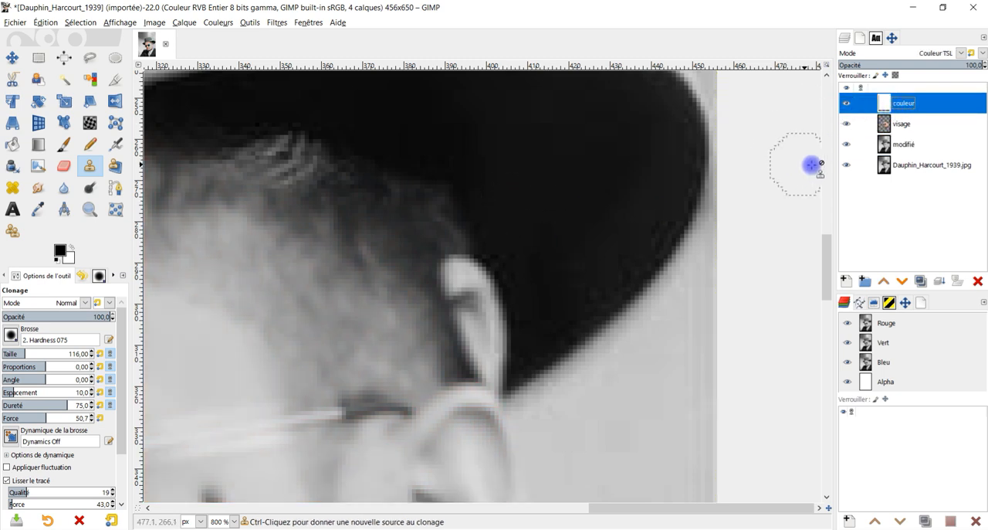
{"action": "left_click", "coordinate": [905, 148]}
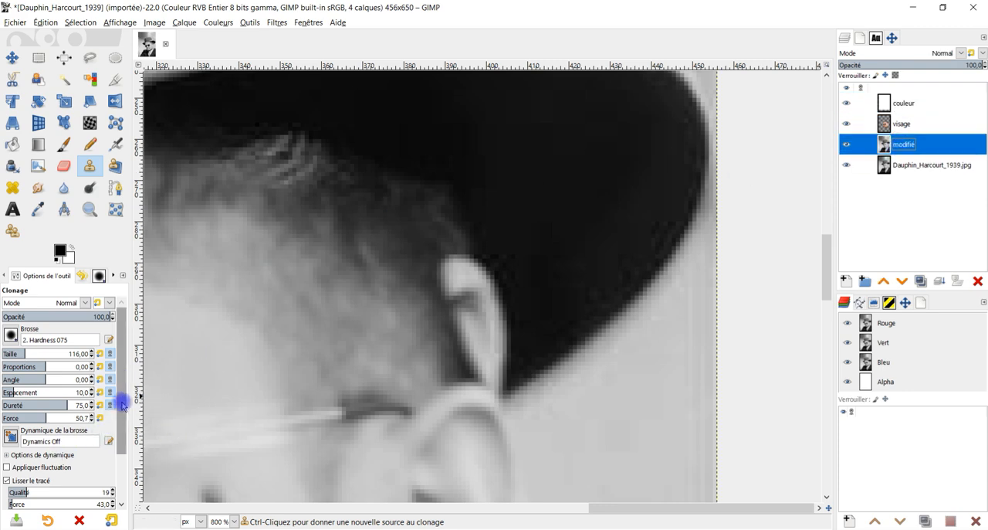
{"action": "left_click_drag", "start_coordinate": [121, 402], "coordinate": [121, 491]}
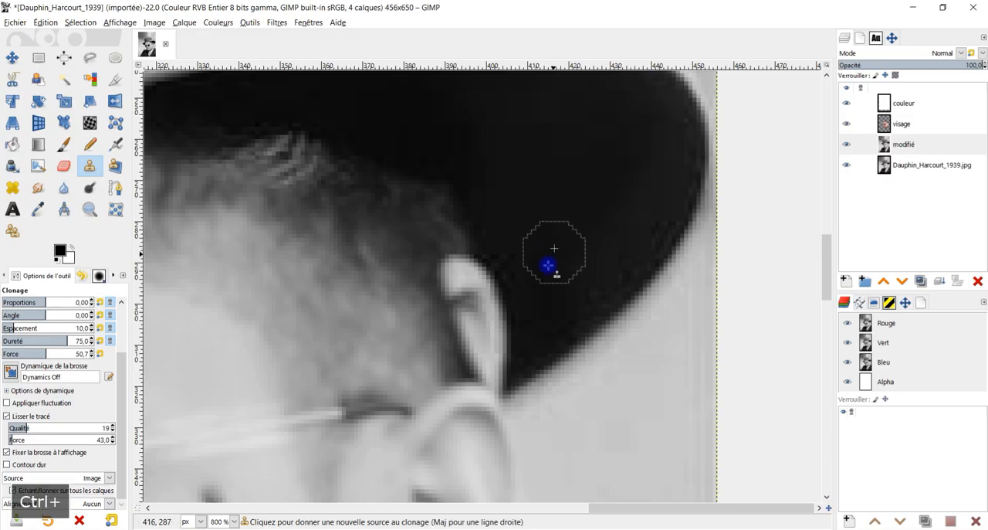
Clone the dark underside of the brim over the original ear tip protruding behind the new face on the modifié layer.
{"action": "left_click", "coordinate": [732, 179], "text": "ctrl"}
{"action": "mouse_move", "coordinate": [494, 289]}
{"action": "left_mouse_down"}
{"action": "mouse_move", "coordinate": [458, 272]}
{"action": "mouse_move", "coordinate": [495, 324]}
{"action": "mouse_move", "coordinate": [491, 366]}
{"action": "mouse_move", "coordinate": [479, 263]}
{"action": "left_mouse_up"}
{"action": "scroll", "coordinate": [534, 224], "scroll_direction": "down", "scroll_amount": 6}
{"action": "scroll", "coordinate": [519, 251], "scroll_direction": "up", "scroll_amount": 2}
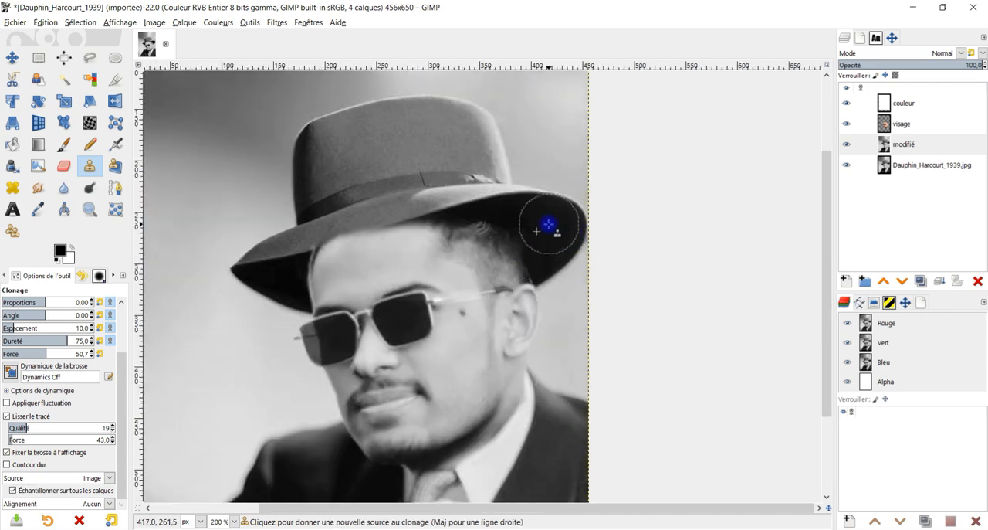
Expand the visage layer to the image dimensions and erase its edges along the hat brim and beside the forehead.
{"action": "left_click", "coordinate": [900, 123]}
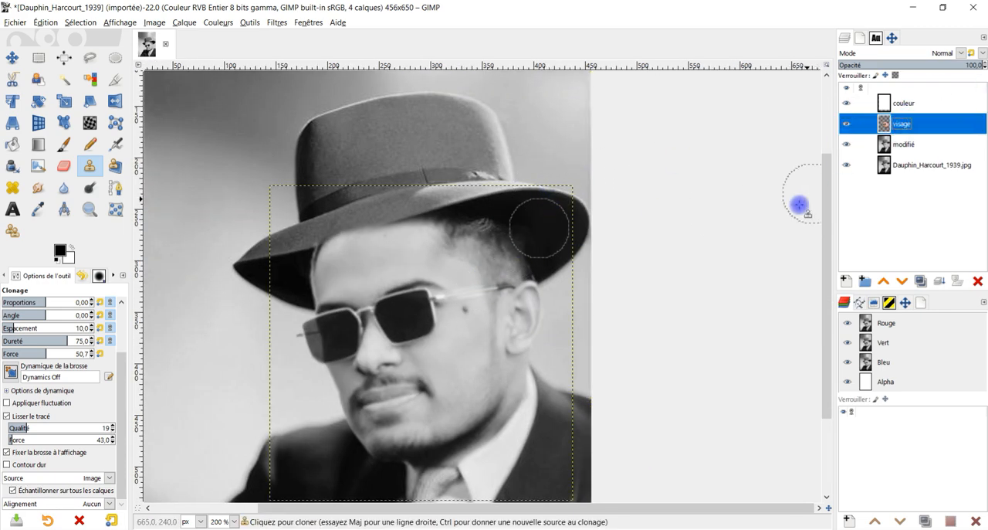
{"action": "right_click", "coordinate": [897, 130]}
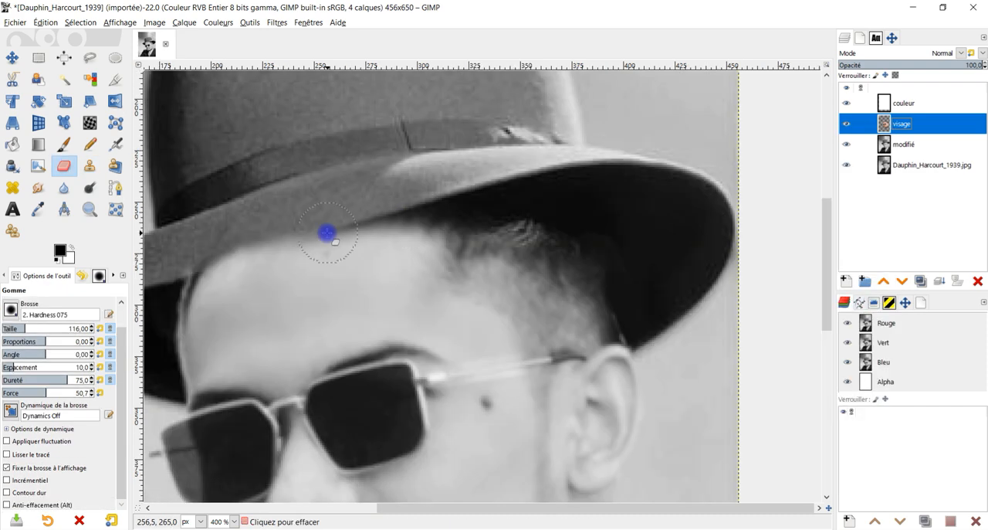
{"action": "left_click_drag", "start_coordinate": [328, 233], "coordinate": [503, 172]}
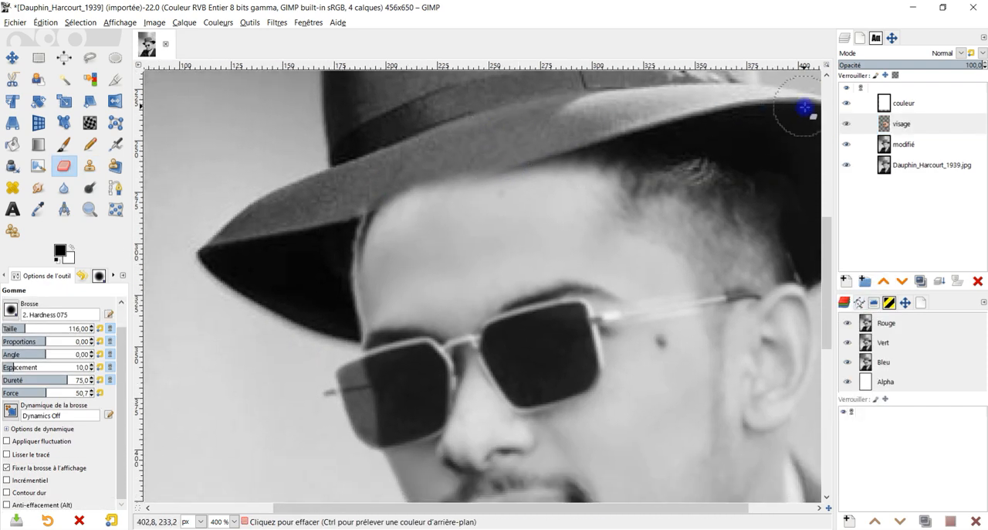
{"action": "mouse_move", "coordinate": [556, 140]}
{"action": "left_mouse_down"}
{"action": "mouse_move", "coordinate": [444, 147]}
{"action": "mouse_move", "coordinate": [399, 179]}
{"action": "mouse_move", "coordinate": [341, 297]}
{"action": "left_mouse_up"}
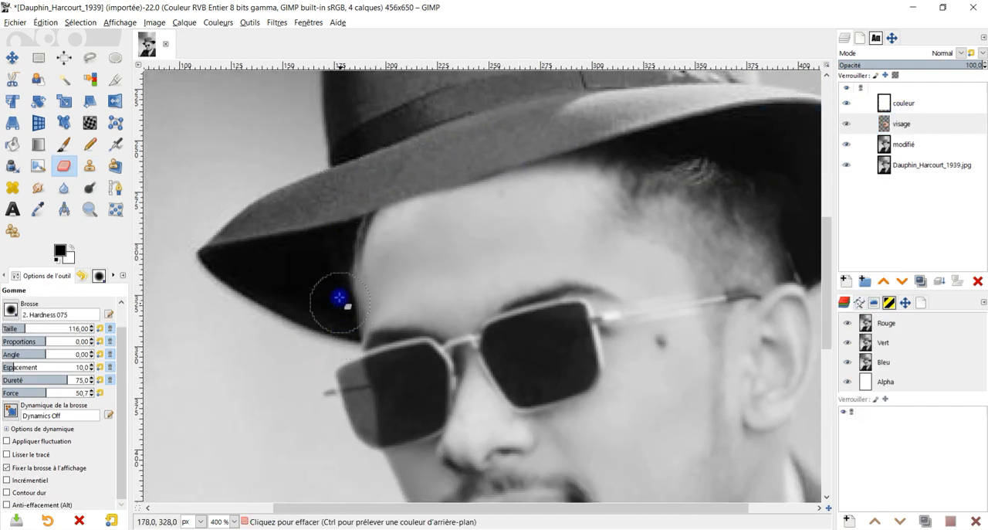
{"action": "scroll", "coordinate": [448, 265], "scroll_direction": "down", "scroll_amount": 3}
{"action": "scroll", "coordinate": [485, 280], "scroll_direction": "up", "scroll_amount": 2}
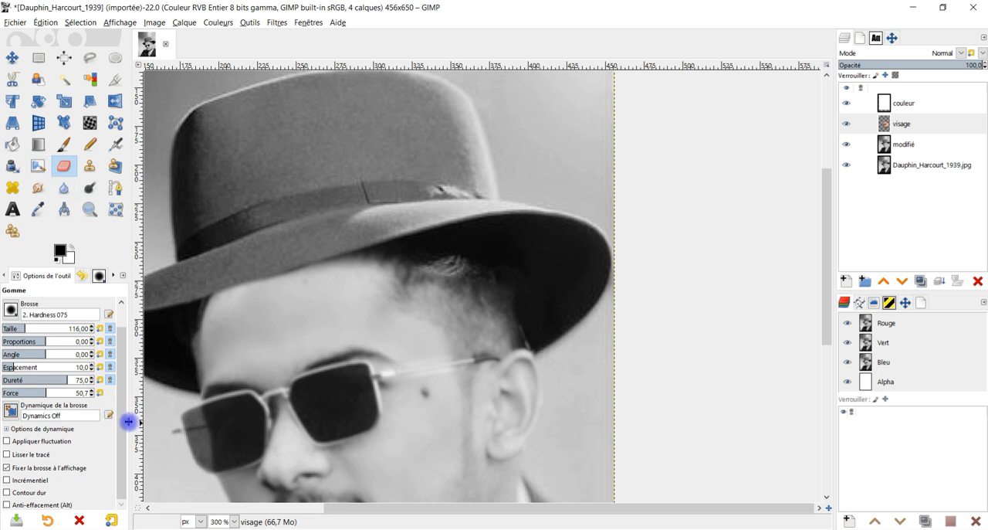
Rework the hair edge under the brim on the visage layer using the Eraser with its anti-erase option, and switch that option off.
{"action": "left_click", "coordinate": [21, 506]}
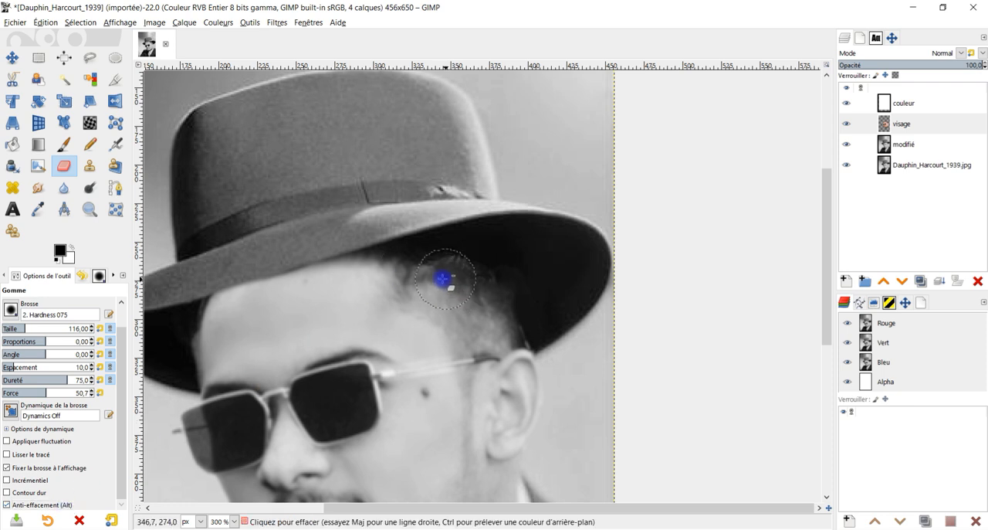
{"action": "mouse_move", "coordinate": [437, 277]}
{"action": "left_mouse_down"}
{"action": "mouse_move", "coordinate": [470, 283]}
{"action": "mouse_move", "coordinate": [425, 273]}
{"action": "mouse_move", "coordinate": [480, 287]}
{"action": "left_mouse_up"}
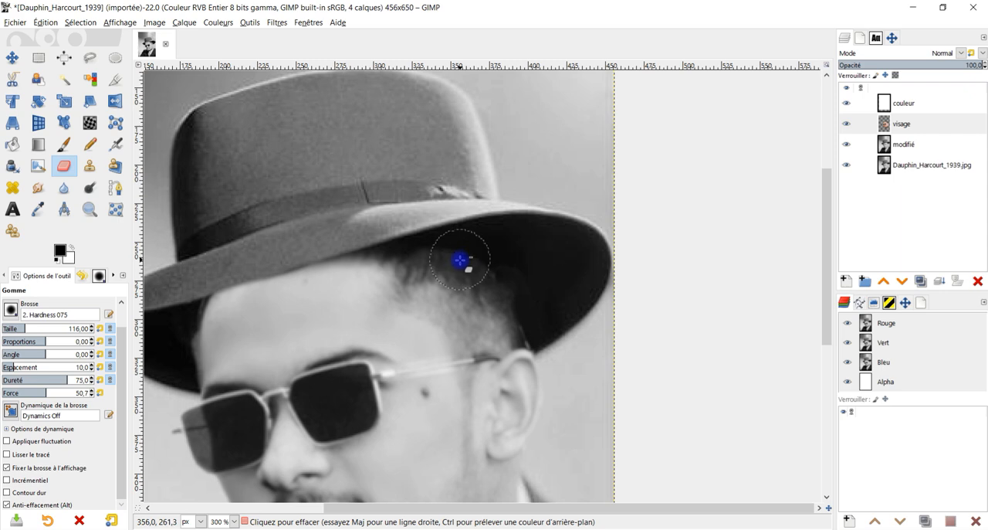
{"action": "left_click_drag", "start_coordinate": [563, 284], "coordinate": [503, 237]}
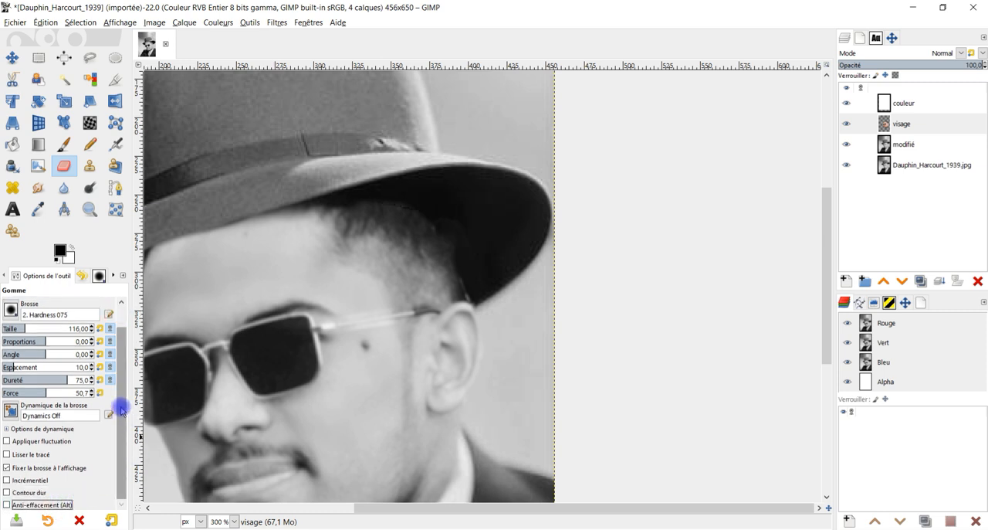
Set the Eraser to 26.2 opacity with the Hardness 050 brush and soften the hair edge under the brim.
{"action": "left_click_drag", "start_coordinate": [121, 404], "coordinate": [116, 353]}
{"action": "left_click", "coordinate": [47, 315]}
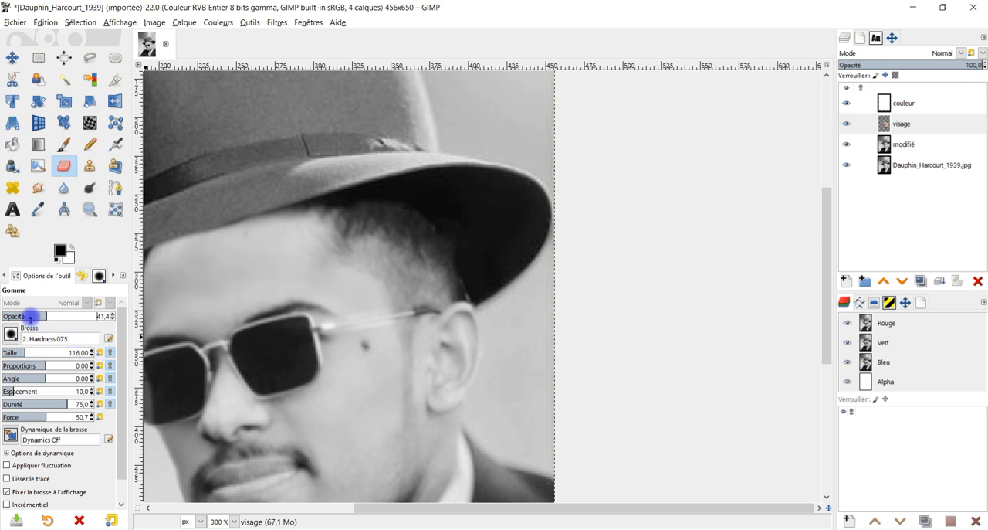
{"action": "left_click", "coordinate": [31, 317]}
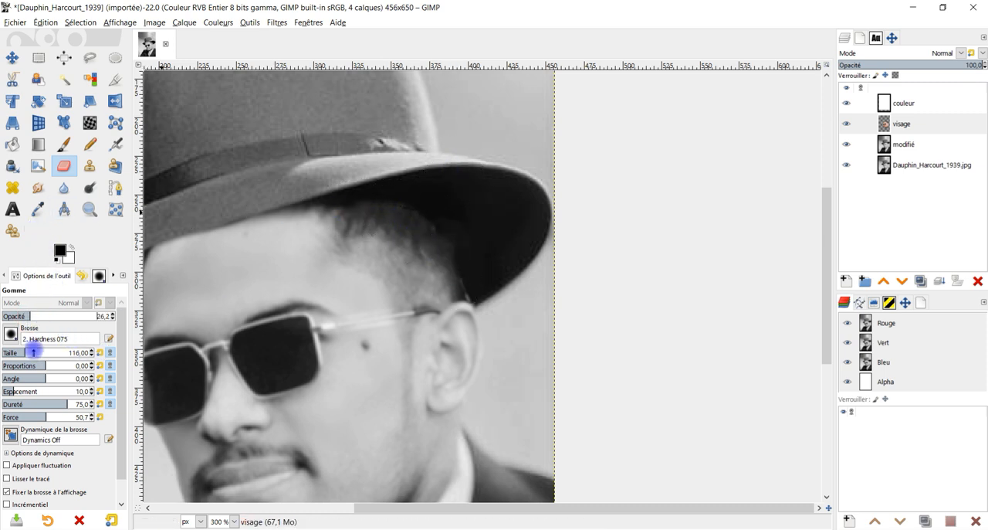
{"action": "left_click", "coordinate": [11, 333]}
{"action": "double_click", "coordinate": [37, 378]}
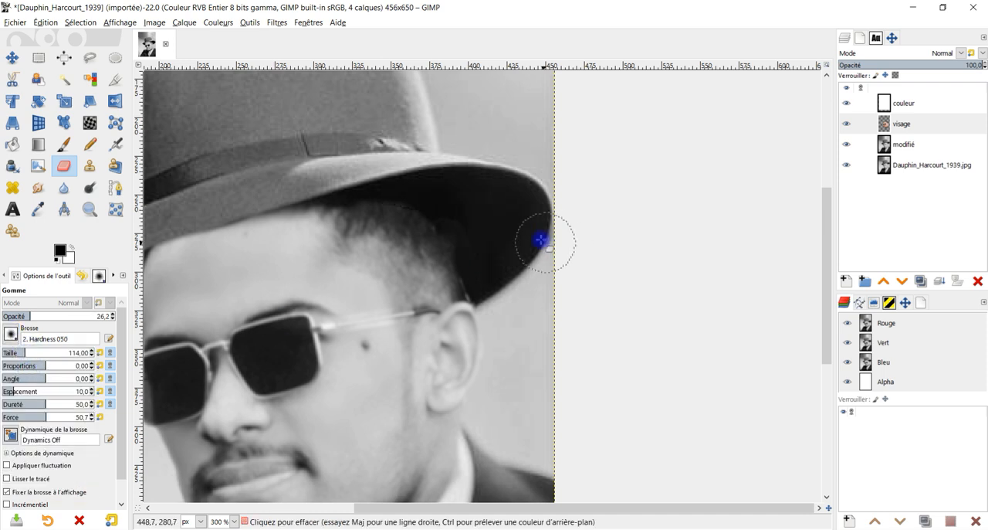
{"action": "mouse_move", "coordinate": [444, 222]}
{"action": "left_mouse_down"}
{"action": "mouse_move", "coordinate": [431, 206]}
{"action": "mouse_move", "coordinate": [453, 225]}
{"action": "left_mouse_up"}
{"action": "left_click_drag", "start_coordinate": [402, 200], "coordinate": [420, 214]}
Blend the hair further into the brim's shadow on the visage layer, raising the Eraser opacity to 38.1 and 54.3.
{"action": "left_click", "coordinate": [42, 315]}
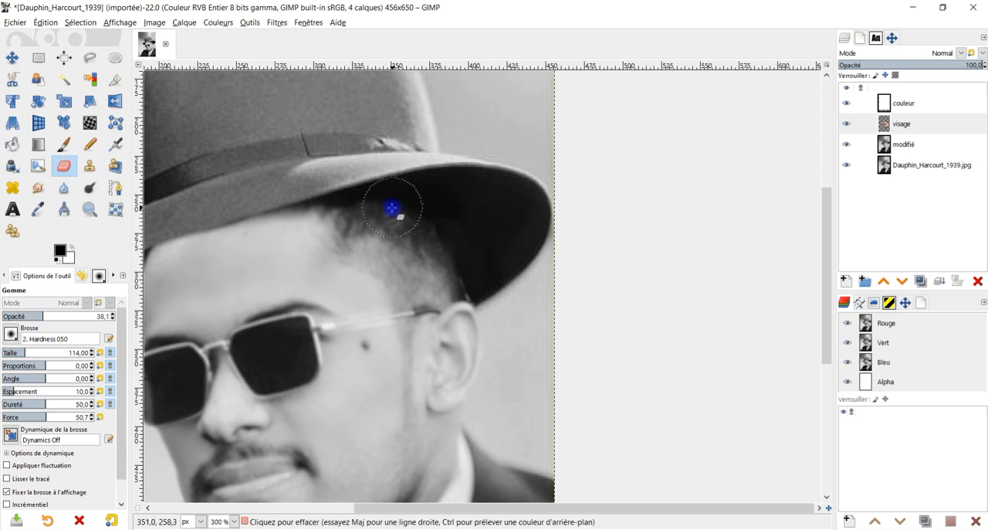
{"action": "left_click", "coordinate": [61, 316]}
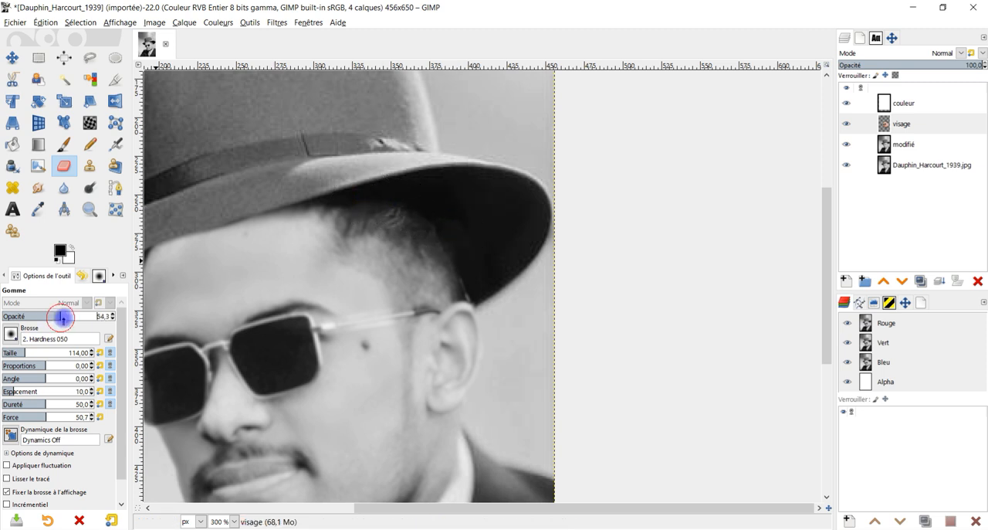
{"action": "scroll", "coordinate": [520, 233], "scroll_direction": "down", "scroll_amount": 1}
{"action": "left_click", "coordinate": [852, 125]}
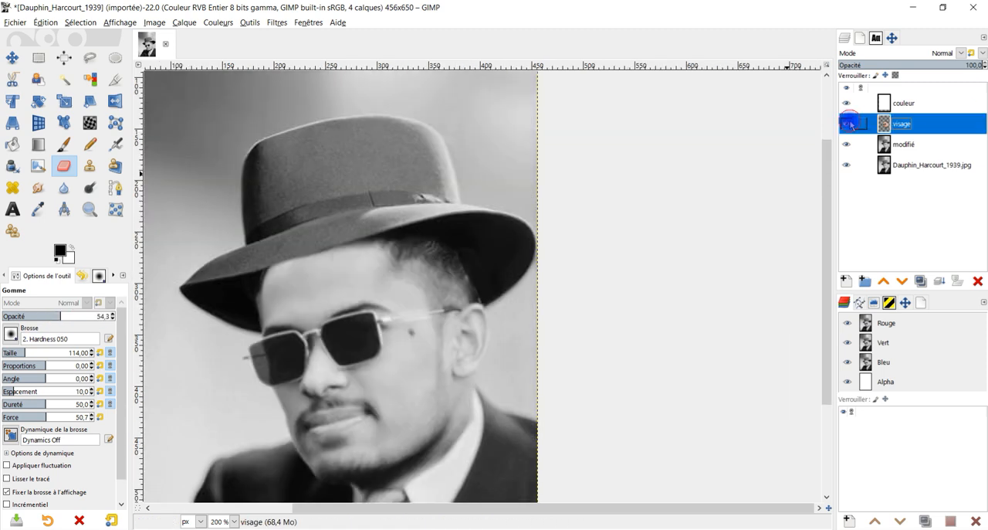
{"action": "scroll", "coordinate": [540, 286], "scroll_direction": "down", "scroll_amount": 2}
{"action": "scroll", "coordinate": [502, 364], "scroll_direction": "up", "scroll_amount": 1}
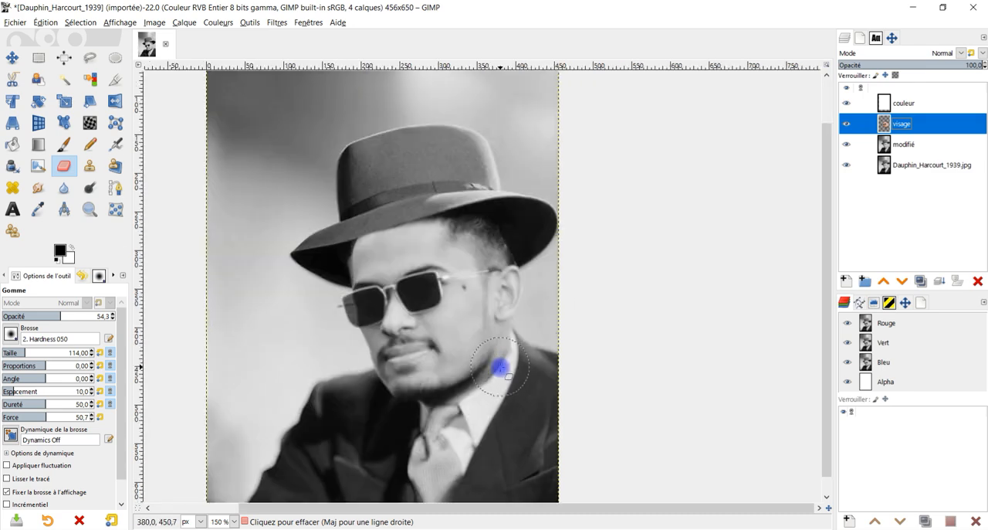
{"action": "scroll", "coordinate": [320, 159], "scroll_direction": "up", "scroll_amount": 1}
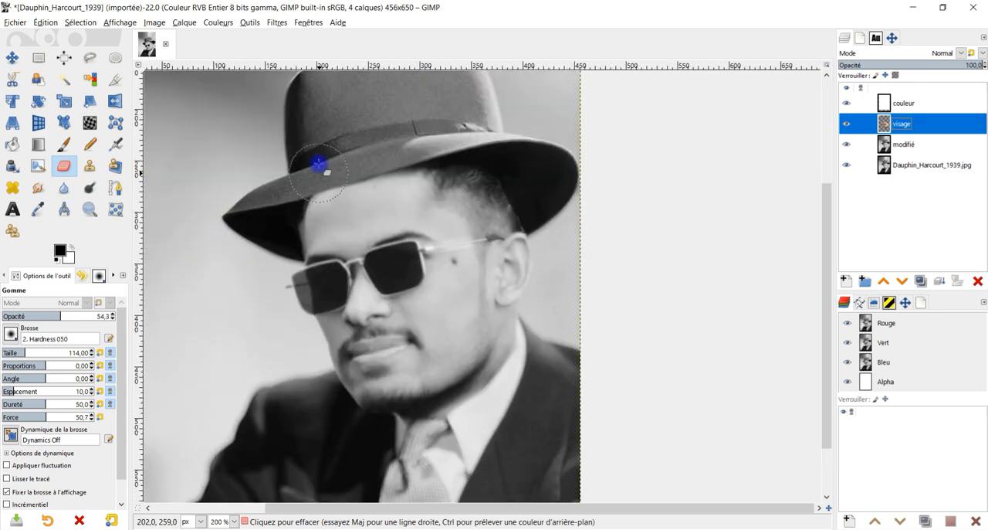
Set the Eraser opacity to 100 and clean the visage layer's edges along the hat brim and around the neck and collar.
{"action": "left_click", "coordinate": [79, 311]}
{"action": "scroll", "coordinate": [329, 203], "scroll_direction": "up", "scroll_amount": 2}
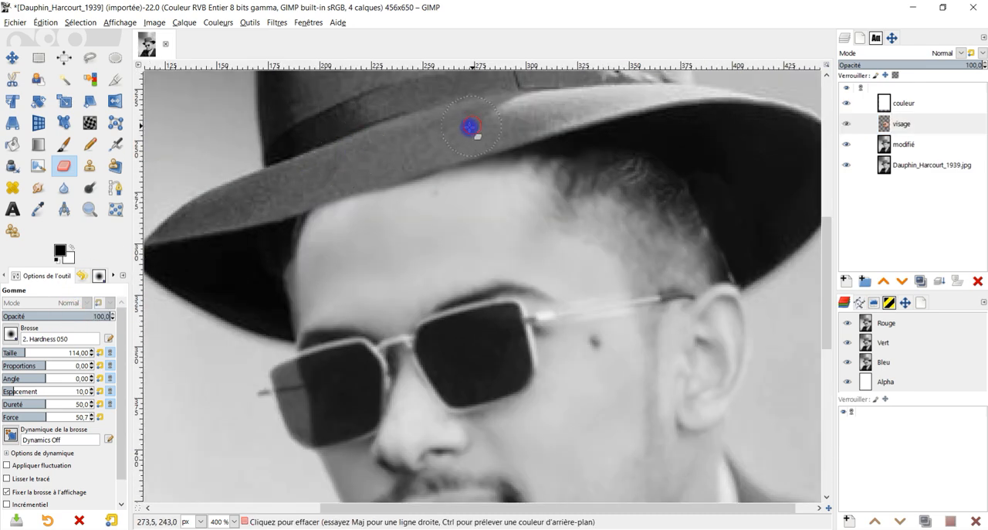
{"action": "scroll", "coordinate": [672, 326], "scroll_direction": "down", "scroll_amount": 3}
{"action": "scroll", "coordinate": [583, 275], "scroll_direction": "up", "scroll_amount": 1}
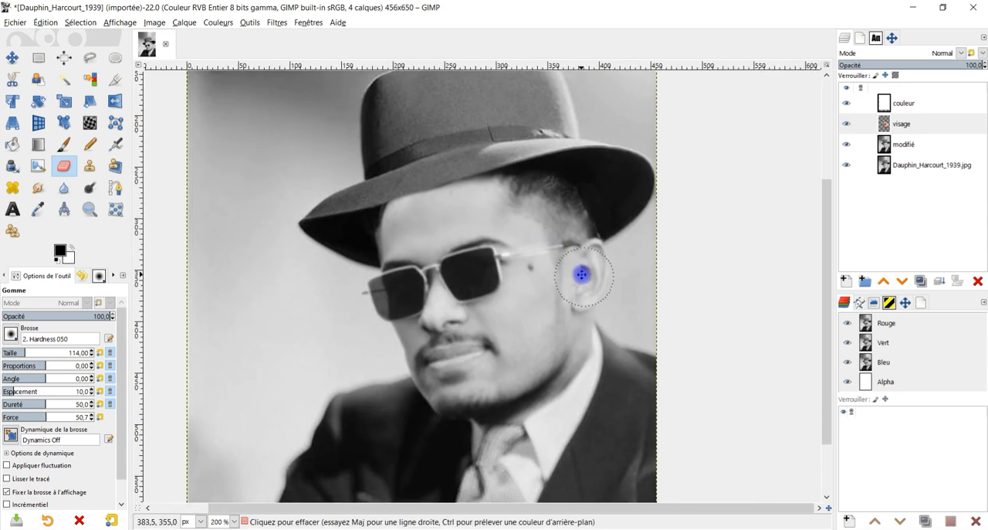
{"action": "scroll", "coordinate": [478, 388], "scroll_direction": "up", "scroll_amount": 2}
{"action": "left_click_drag", "start_coordinate": [642, 330], "coordinate": [561, 364]}
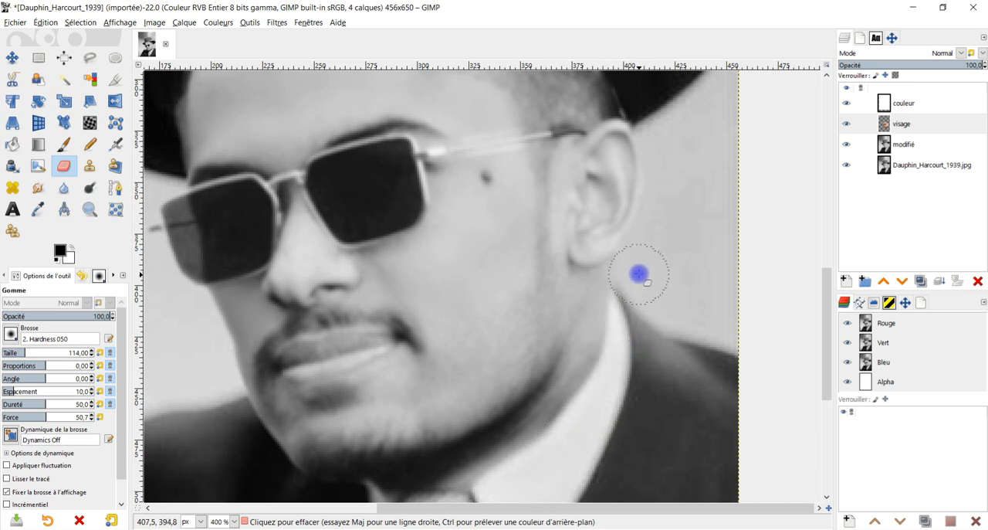
Compare the composited face with the original portrait by hiding and showing the visage layer.
{"action": "scroll", "coordinate": [638, 274], "scroll_direction": "down", "scroll_amount": 5}
{"action": "scroll", "coordinate": [618, 277], "scroll_direction": "up", "scroll_amount": 2}
{"action": "scroll", "coordinate": [551, 275], "scroll_direction": "up", "scroll_amount": 1}
{"action": "scroll", "coordinate": [568, 227], "scroll_direction": "down", "scroll_amount": 1}
{"action": "left_click", "coordinate": [846, 124]}
{"action": "left_click", "coordinate": [846, 124]}
{"action": "scroll", "coordinate": [426, 204], "scroll_direction": "up", "scroll_amount": 1}
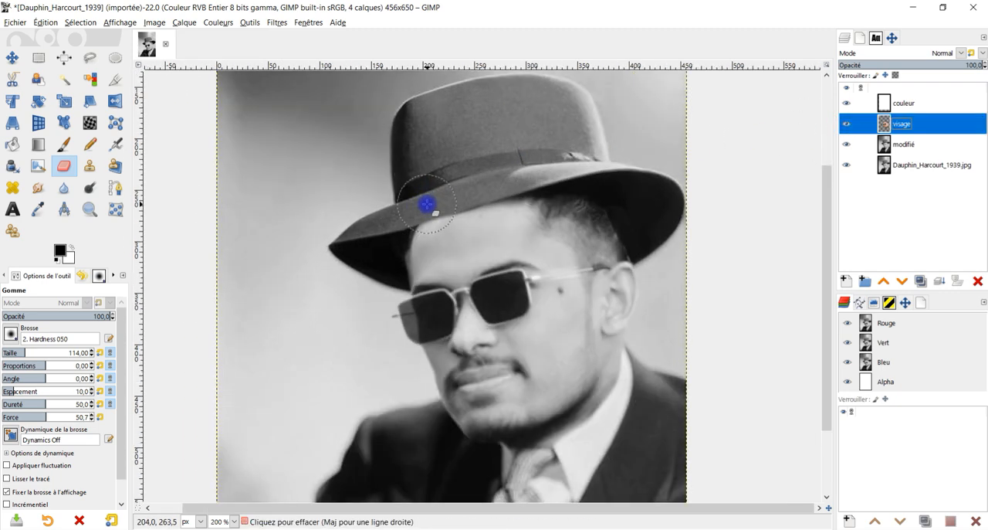
{"action": "scroll", "coordinate": [426, 204], "scroll_direction": "up", "scroll_amount": 1}
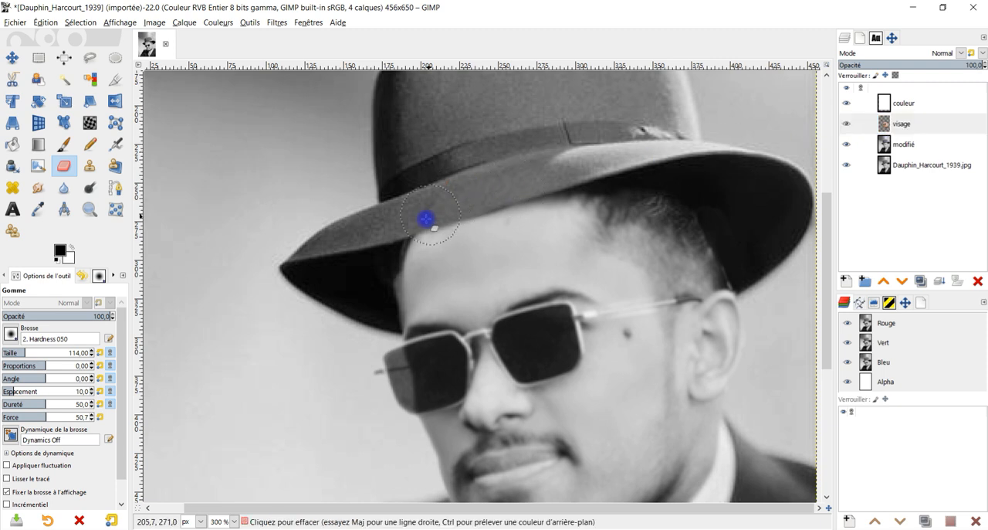
{"action": "left_click", "coordinate": [847, 126]}
{"action": "left_click", "coordinate": [846, 126]}
Set the Eraser opacity to 44.3 and soften the visage layer's hairline edge under the hat brim.
{"action": "left_click", "coordinate": [49, 316]}
{"action": "mouse_move", "coordinate": [552, 198]}
{"action": "left_mouse_down"}
{"action": "mouse_move", "coordinate": [417, 256]}
{"action": "mouse_move", "coordinate": [551, 196]}
{"action": "mouse_move", "coordinate": [694, 196]}
{"action": "left_mouse_up"}
{"action": "scroll", "coordinate": [567, 294], "scroll_direction": "down", "scroll_amount": 3}
{"action": "scroll", "coordinate": [566, 298], "scroll_direction": "up", "scroll_amount": 1}
{"action": "scroll", "coordinate": [566, 298], "scroll_direction": "up", "scroll_amount": 1}
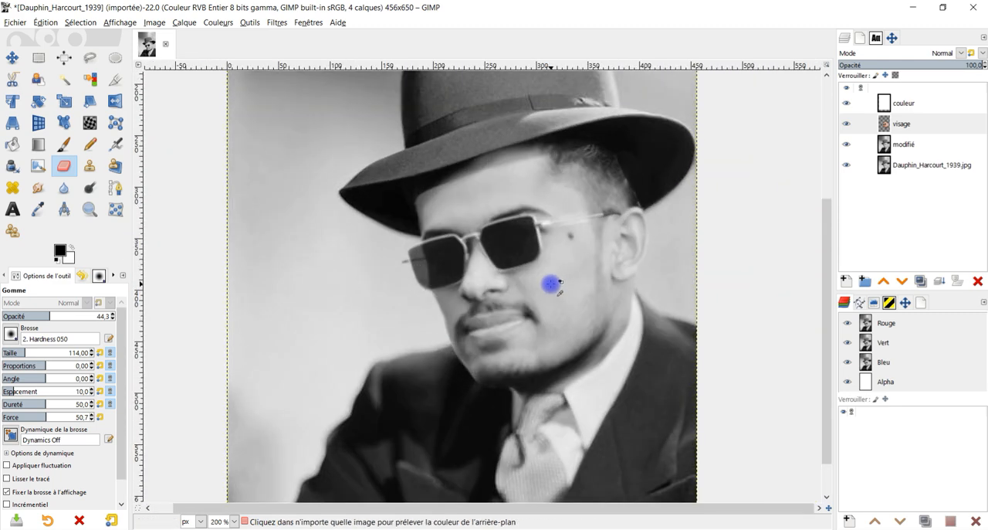
Check the blended hairline and face edges against the original by switching the visage layer off and on.
{"action": "left_click", "coordinate": [846, 125]}
{"action": "left_click", "coordinate": [846, 125]}
{"action": "left_click", "coordinate": [847, 125]}
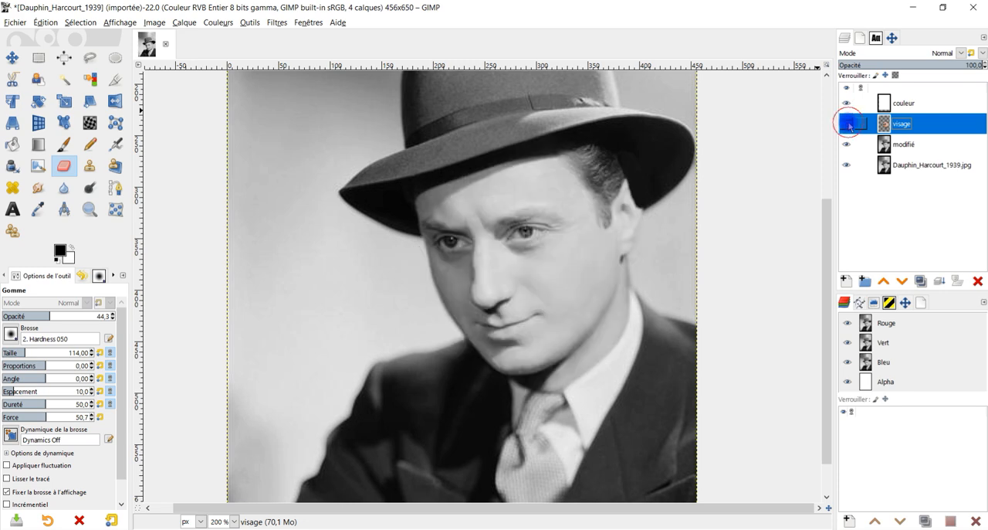
{"action": "left_click", "coordinate": [848, 125]}
{"action": "scroll", "coordinate": [489, 327], "scroll_direction": "up", "scroll_amount": 1}
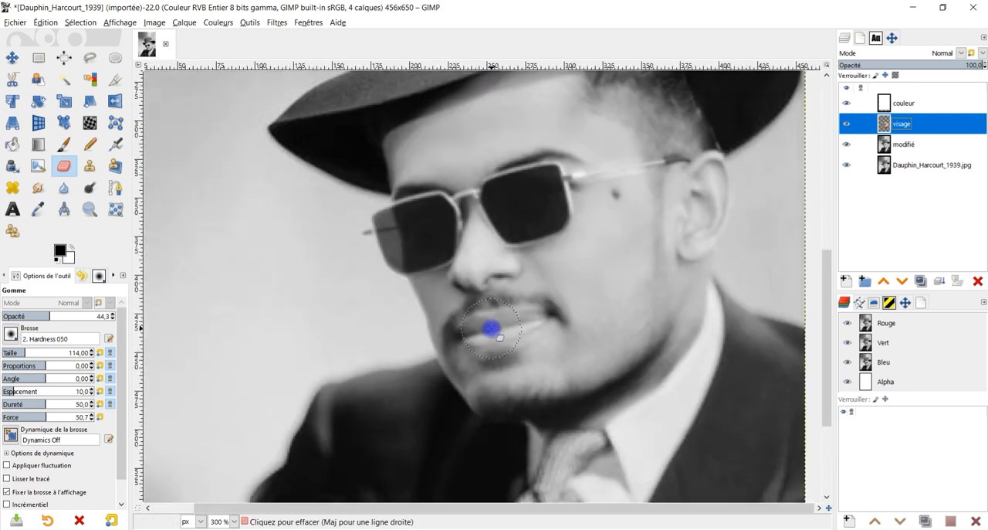
{"action": "scroll", "coordinate": [539, 322], "scroll_direction": "down", "scroll_amount": 3}
{"action": "scroll", "coordinate": [569, 332], "scroll_direction": "up", "scroll_amount": 1}
Start a Levels adjustment on the visage layer with input black point 7, white point 237 and gamma 0.83.
{"action": "left_click", "coordinate": [219, 23]}
{"action": "mouse_move", "coordinate": [230, 214]}
{"action": "left_click", "coordinate": [231, 140]}
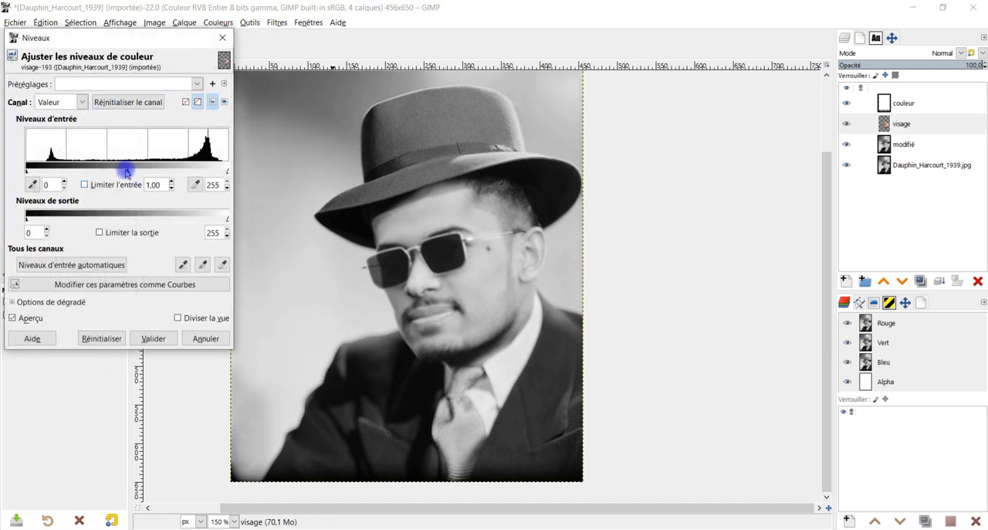
{"action": "left_click_drag", "start_coordinate": [126, 172], "coordinate": [140, 183]}
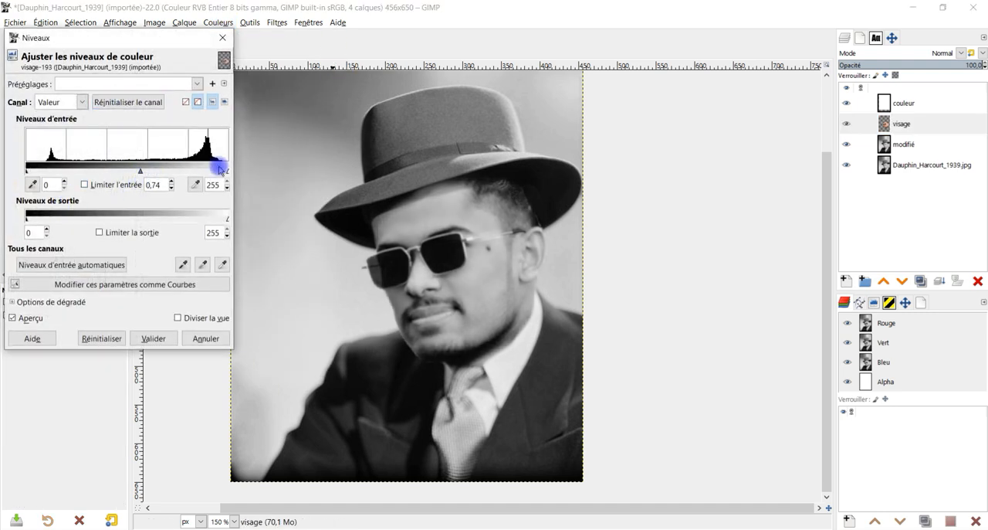
{"action": "left_click_drag", "start_coordinate": [225, 172], "coordinate": [213, 171]}
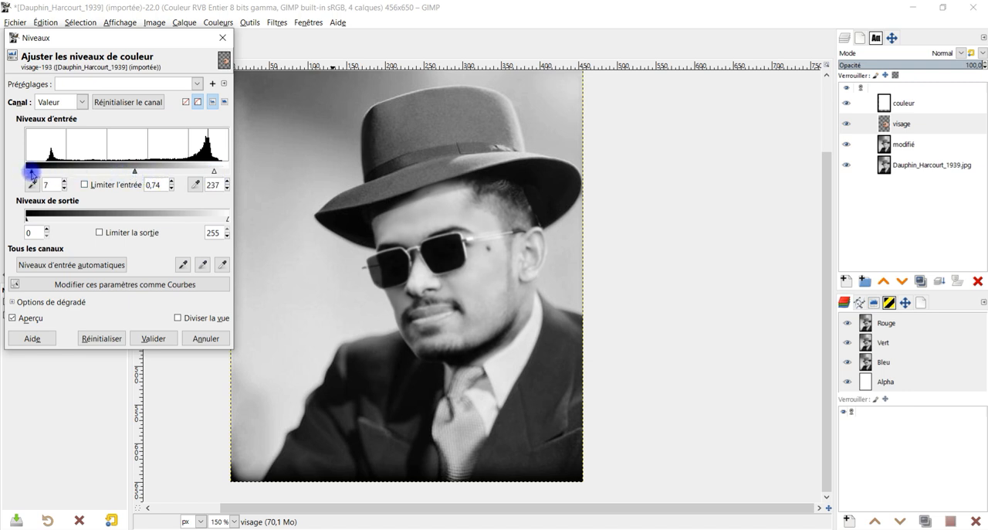
{"action": "left_click_drag", "start_coordinate": [134, 172], "coordinate": [137, 174]}
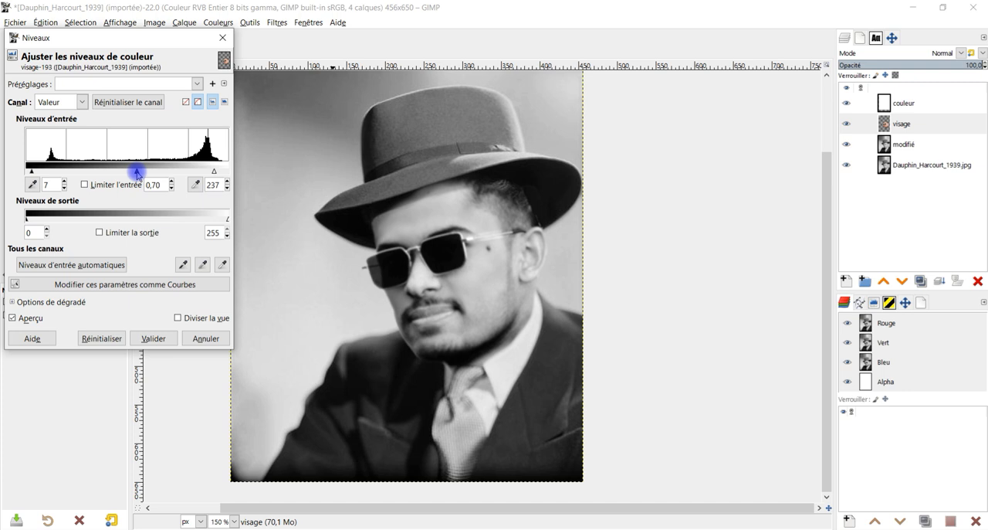
{"action": "left_click_drag", "start_coordinate": [136, 173], "coordinate": [130, 173]}
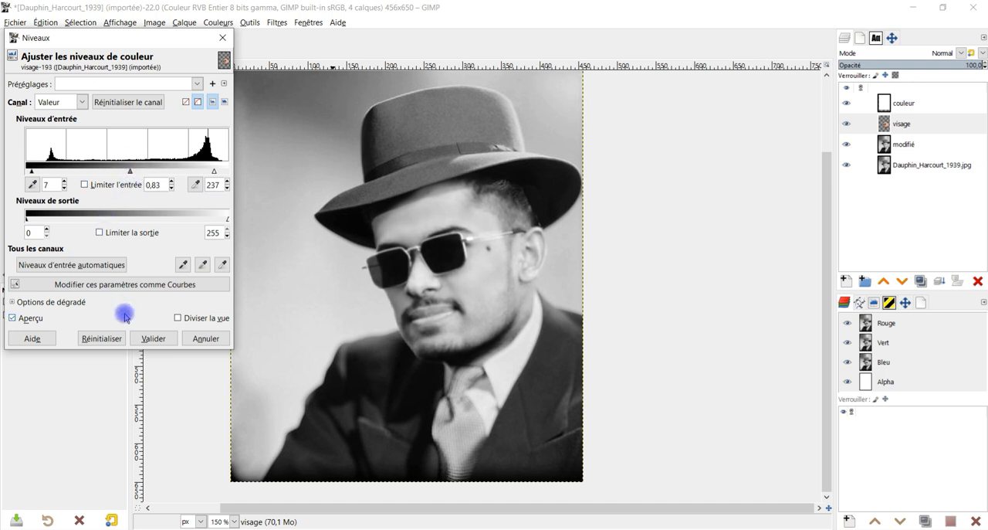
Compare the face's tones with the original portrait, set the Levels gamma to 0.96 and apply the adjustment.
{"action": "left_click", "coordinate": [864, 120]}
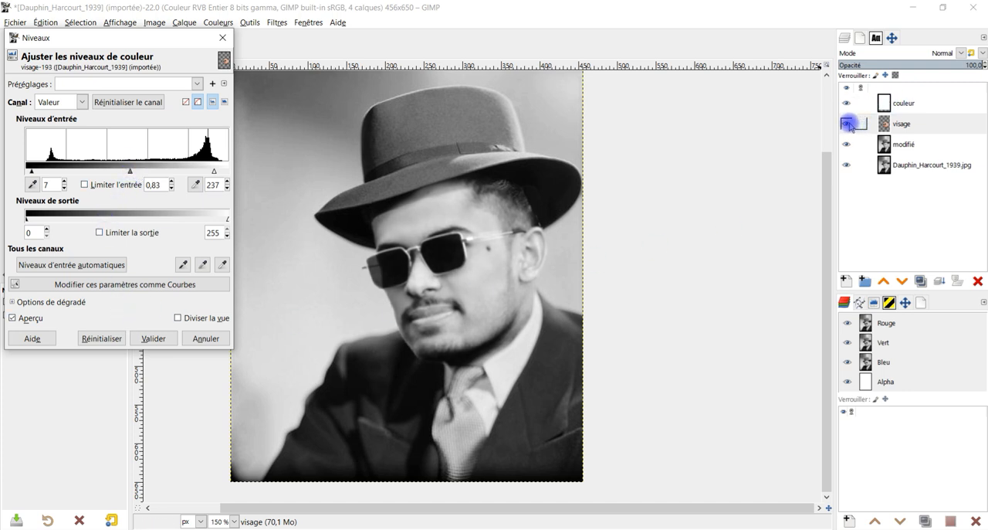
{"action": "left_click", "coordinate": [852, 126]}
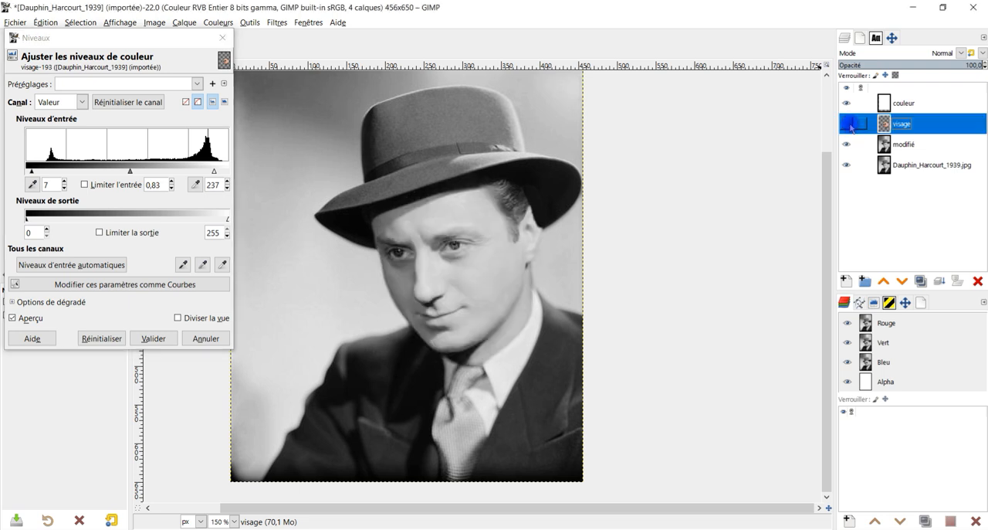
{"action": "left_click", "coordinate": [852, 126]}
{"action": "left_click_drag", "start_coordinate": [132, 172], "coordinate": [125, 171]}
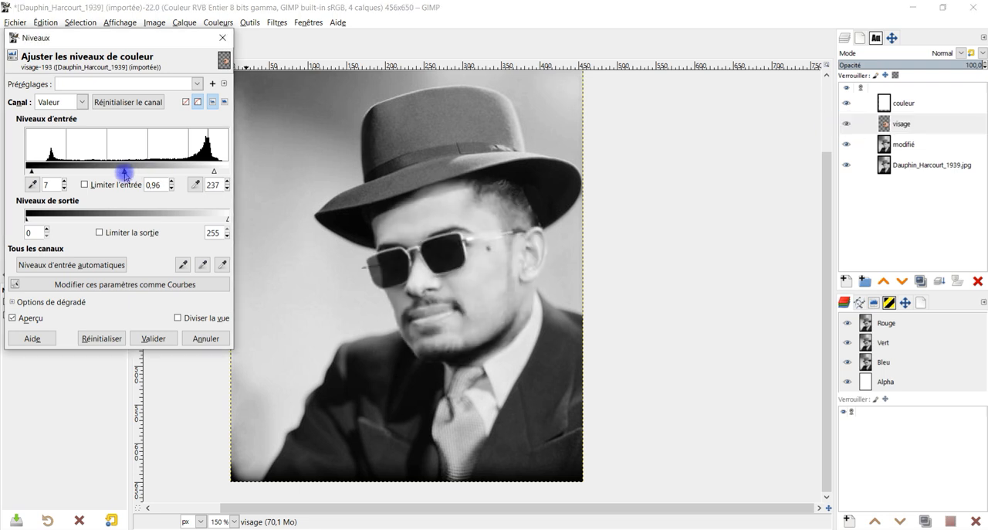
{"action": "left_click", "coordinate": [153, 339]}
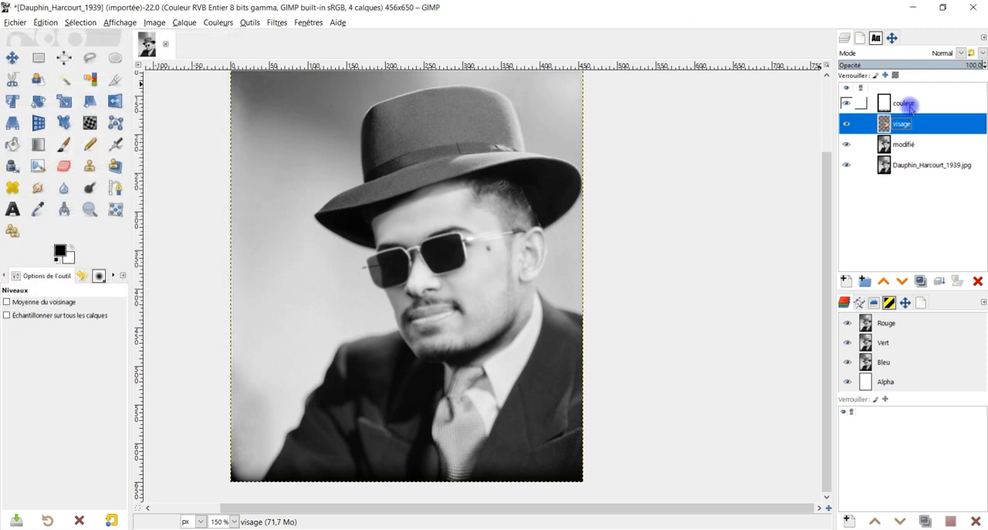
Hide the modifié and Dauphin_Harcourt_1939.jpg layers and create a new layer from the visible face.
{"action": "left_click_drag", "start_coordinate": [847, 165], "coordinate": [847, 144]}
{"action": "left_click_drag", "start_coordinate": [887, 107], "coordinate": [859, 149]}
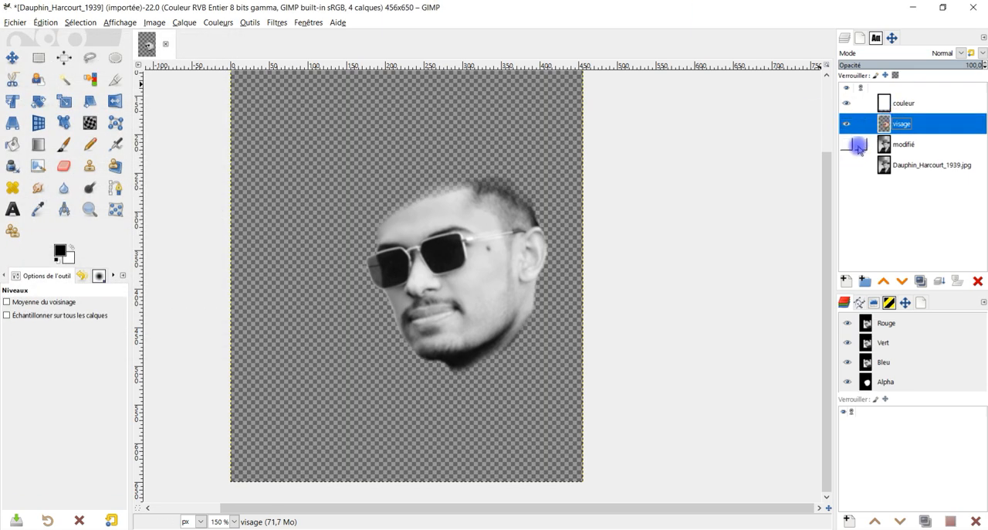
{"action": "left_click", "coordinate": [888, 104]}
{"action": "right_click", "coordinate": [889, 104]}
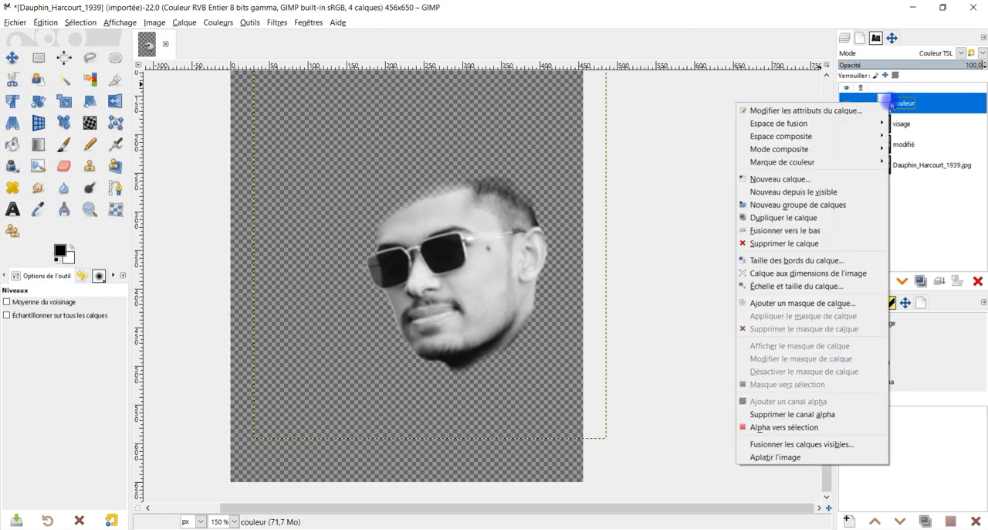
{"action": "left_click", "coordinate": [846, 191]}
Hide the couleur and visage layers and show modifié and Dauphin_Harcourt_1939.jpg again.
{"action": "left_click", "coordinate": [847, 124]}
{"action": "left_click", "coordinate": [849, 144]}
{"action": "left_click", "coordinate": [846, 165]}
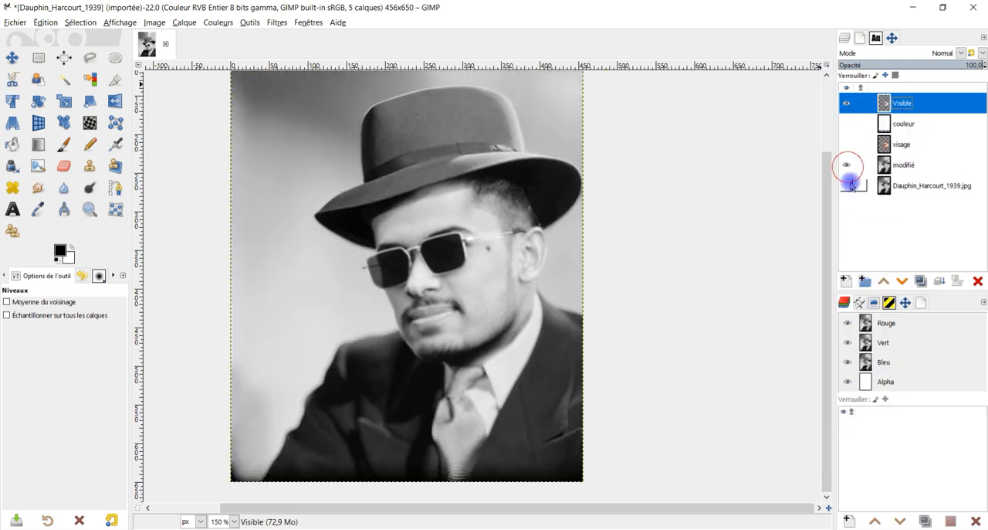
Create a layer group named test above the couleur layer.
{"action": "left_click", "coordinate": [914, 128]}
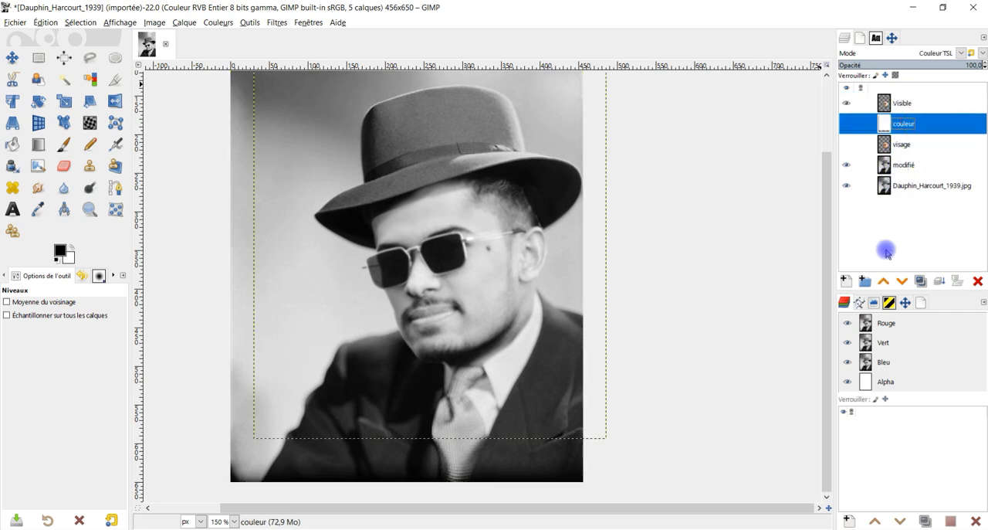
{"action": "left_click", "coordinate": [870, 281]}
{"action": "type", "text": "test"}
{"action": "key", "text": "Return"}
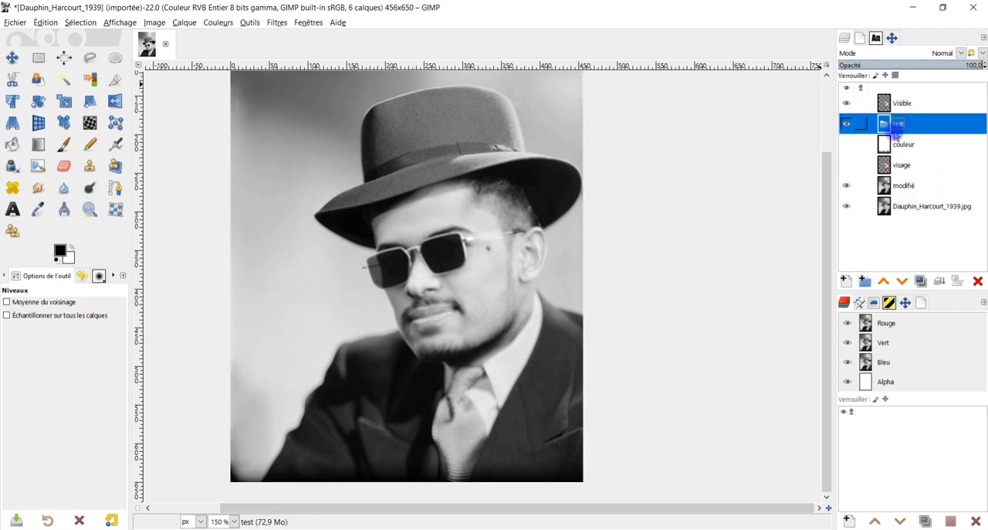
Move the couleur and visage layers into the test group and place the collapsed group at the bottom of the stack.
{"action": "left_click", "coordinate": [892, 147]}
{"action": "left_click_drag", "start_coordinate": [891, 147], "coordinate": [887, 123]}
{"action": "left_click_drag", "start_coordinate": [895, 164], "coordinate": [913, 154]}
{"action": "left_click_drag", "start_coordinate": [876, 125], "coordinate": [877, 182]}
Rename the Visible layer as visage ajustée.
{"action": "left_click", "coordinate": [903, 104]}
{"action": "double_click", "coordinate": [903, 104]}
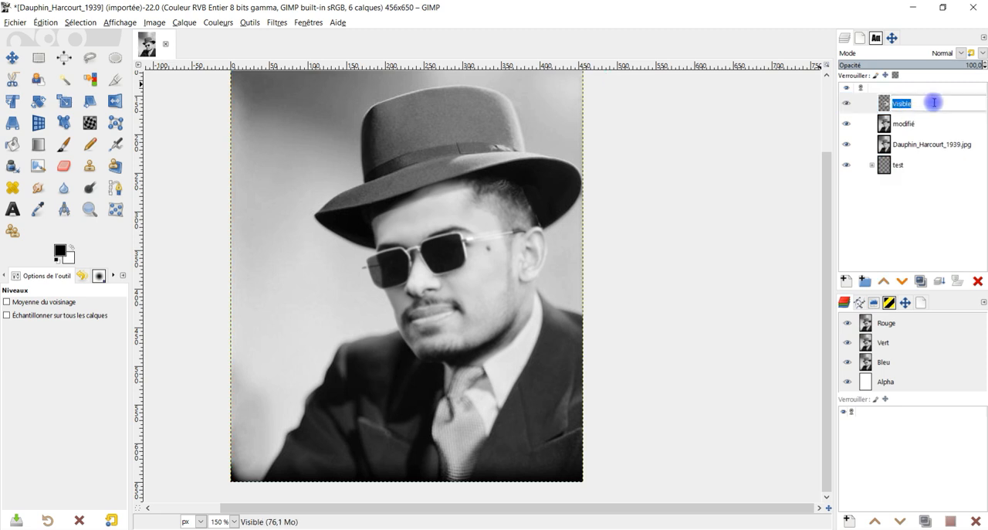
{"action": "type", "text": "visage ajusté"}
{"action": "key", "text": "Return"}
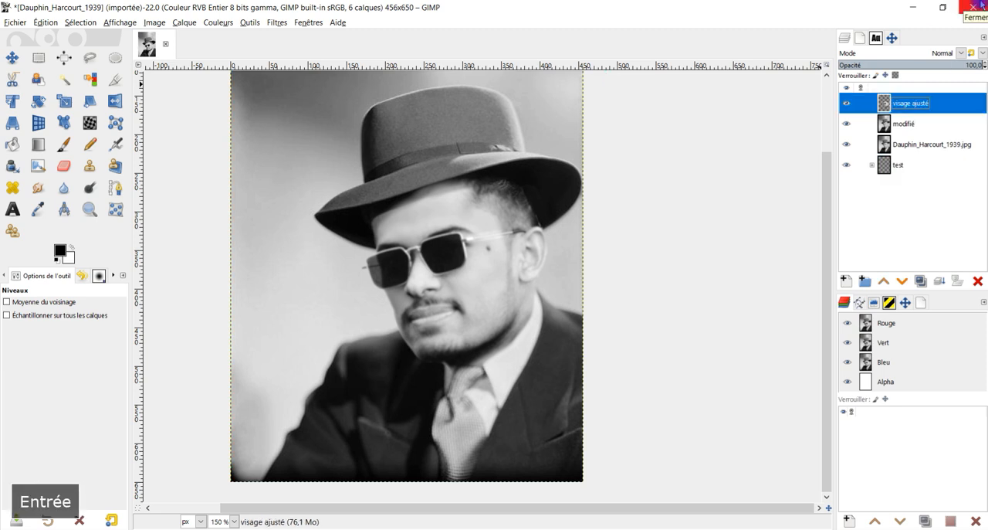
{"action": "type", "text": "e"}
{"action": "key", "text": "Return"}
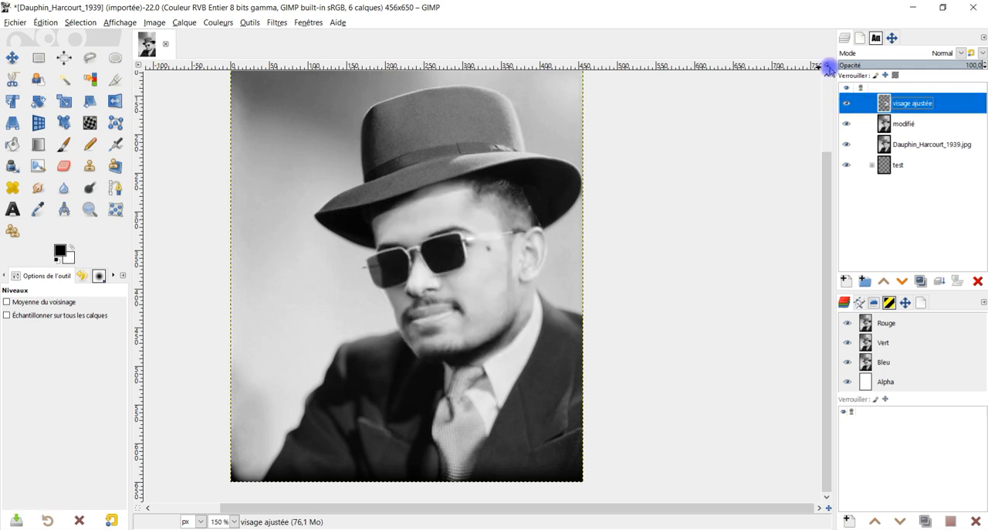
Keep a hidden duplicate of the visage ajustée layer just above the test group and hide the group.
{"action": "left_click_drag", "start_coordinate": [581, 240], "coordinate": [594, 256]}
{"action": "double_click", "coordinate": [909, 107]}
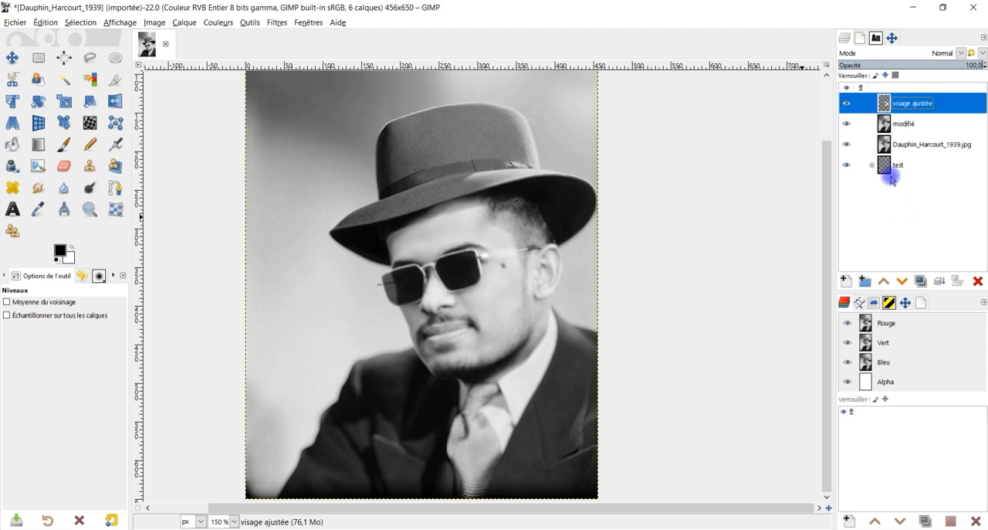
{"action": "left_click_drag", "start_coordinate": [877, 169], "coordinate": [365, 53]}
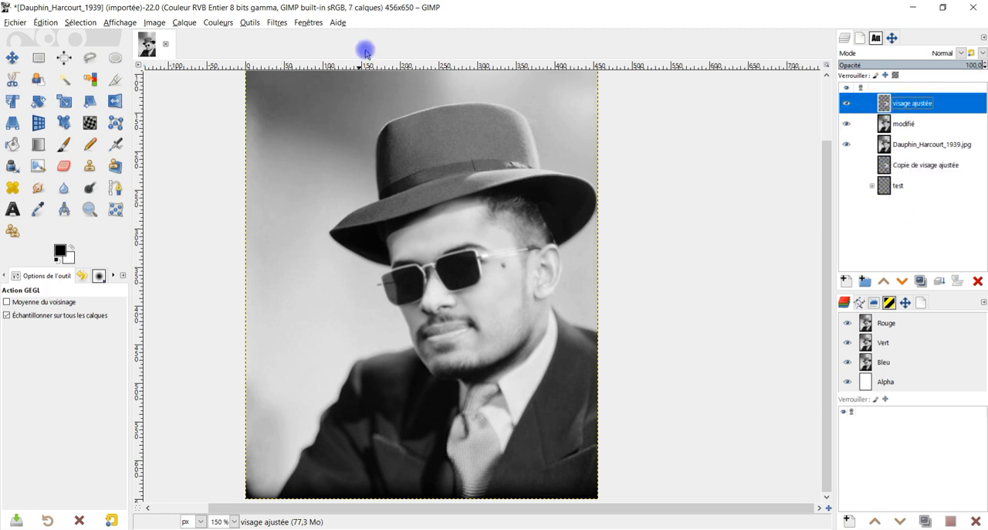
{"action": "left_click_drag", "start_coordinate": [606, 198], "coordinate": [629, 162]}
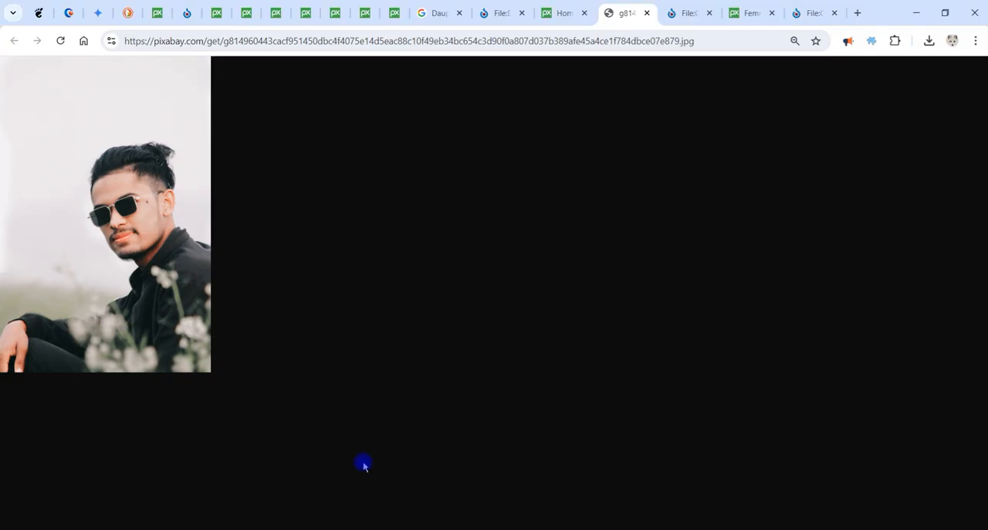
In the browser, open the full-size Casarès_Harcourt_1950.jpg from its Wikimedia Commons page and copy the image.
{"action": "left_click", "coordinate": [684, 13]}
{"action": "left_click", "coordinate": [738, 13]}
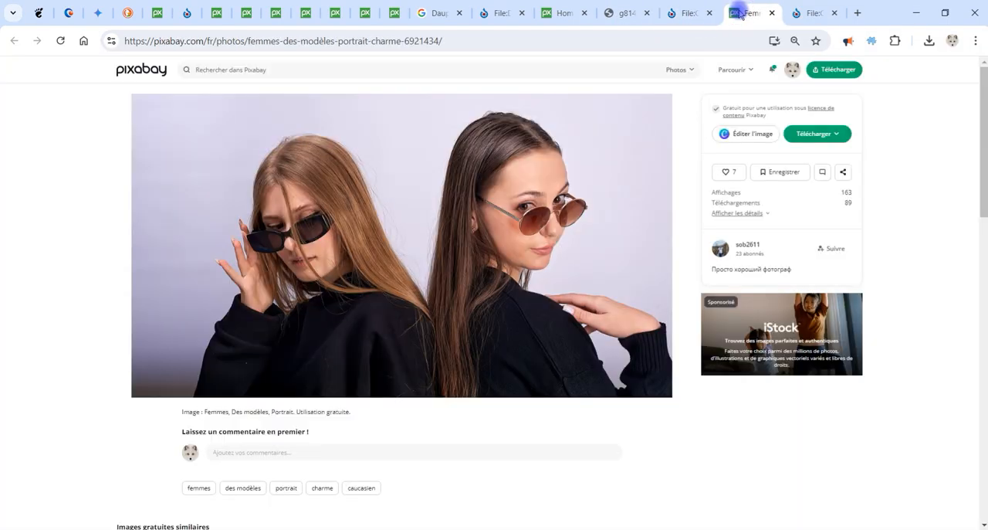
{"action": "left_click", "coordinate": [807, 13]}
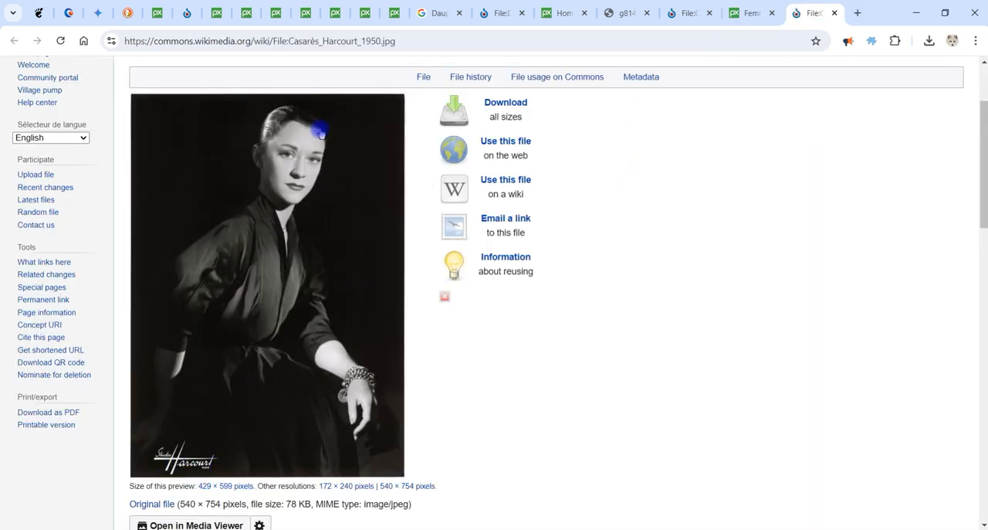
{"action": "left_click", "coordinate": [509, 102]}
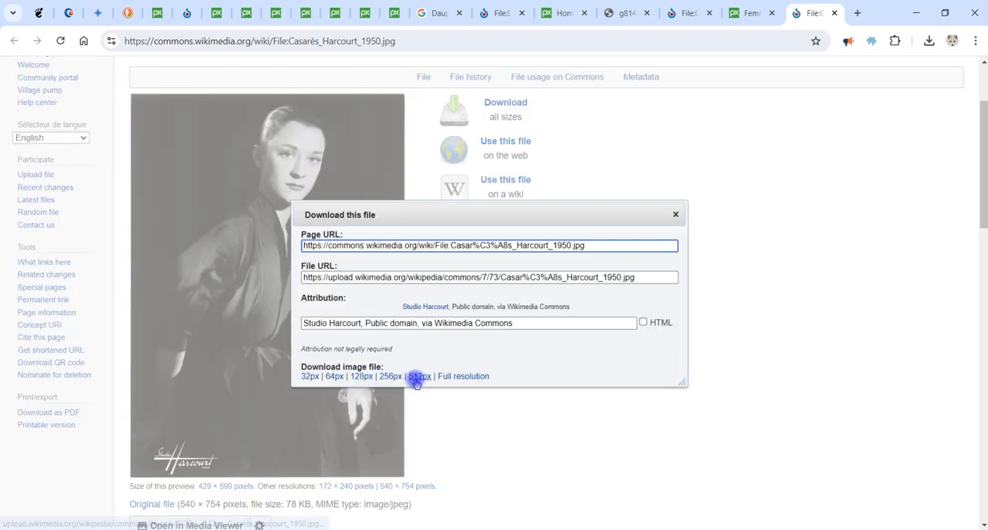
{"action": "left_click", "coordinate": [417, 376]}
{"action": "right_click", "coordinate": [497, 190]}
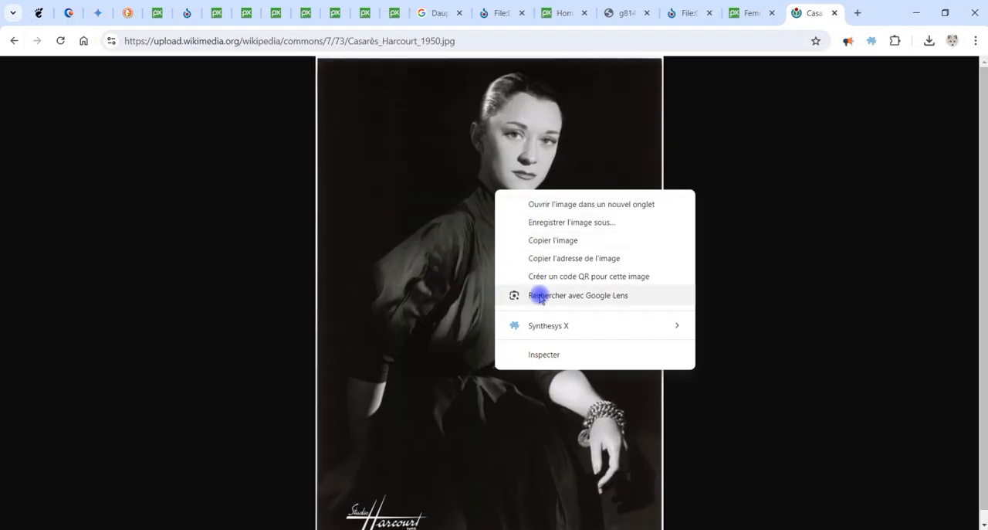
{"action": "left_click", "coordinate": [551, 240]}
Switch back to GIMP and paste the copied portrait as a new image.
{"action": "key", "text": "alt+Tab"}
{"action": "left_click", "coordinate": [44, 22]}
{"action": "mouse_move", "coordinate": [136, 170]}
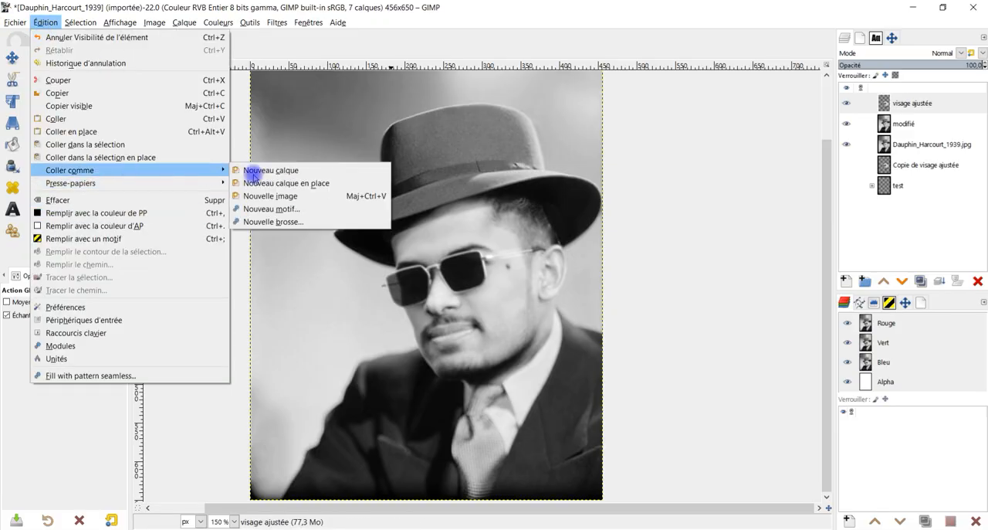
{"action": "left_click", "coordinate": [289, 195]}
Return to the browser and copy the Pixabay photo of the two women wearing sunglasses.
{"action": "key", "text": "alt+Tab"}
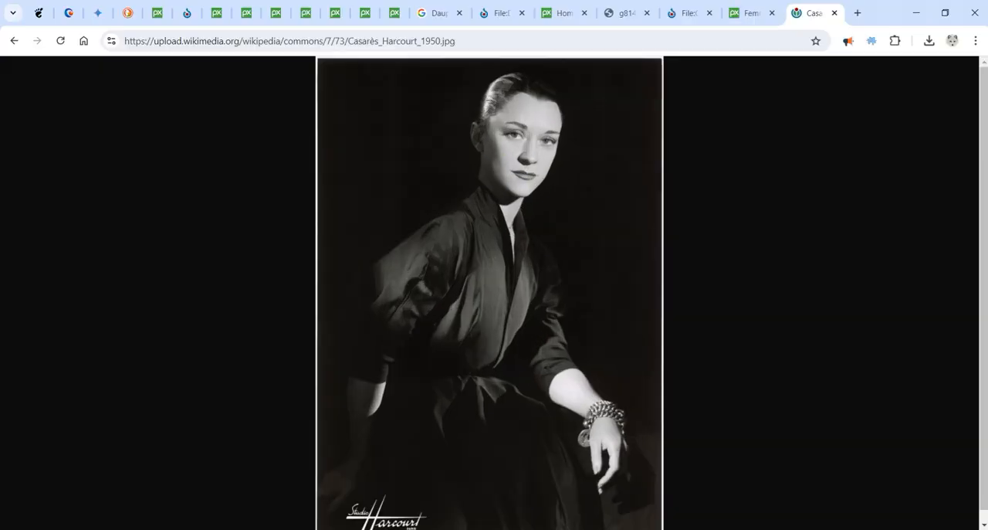
{"action": "left_click", "coordinate": [751, 13]}
{"action": "right_click", "coordinate": [494, 223]}
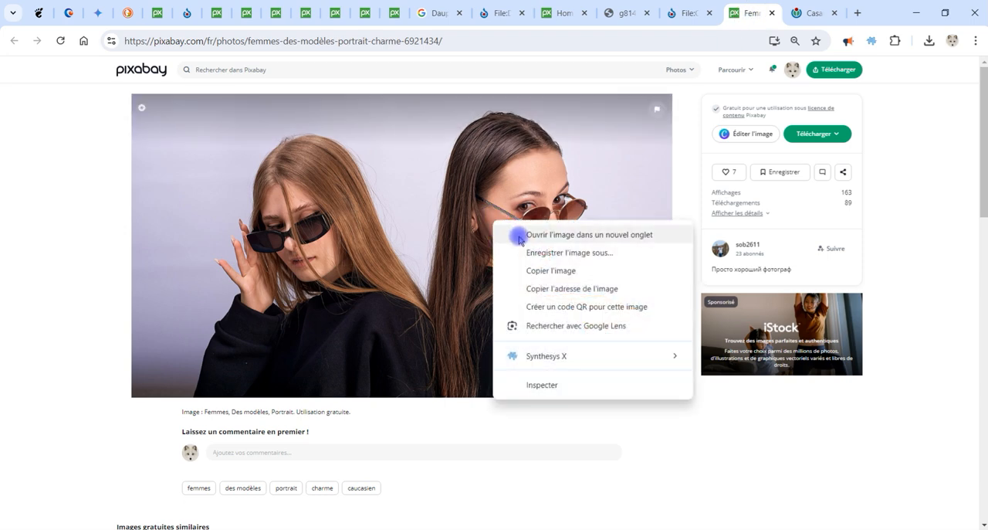
{"action": "left_click", "coordinate": [550, 270]}
Switch to GIMP and paste the photo of the two women as a new layer over the Casarès portrait.
{"action": "key", "text": "alt+Tab"}
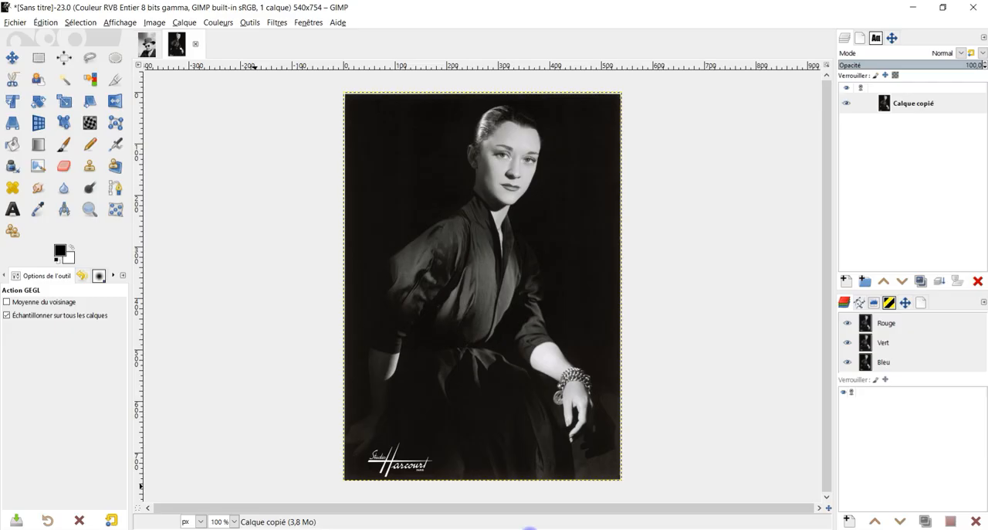
{"action": "left_click", "coordinate": [45, 22]}
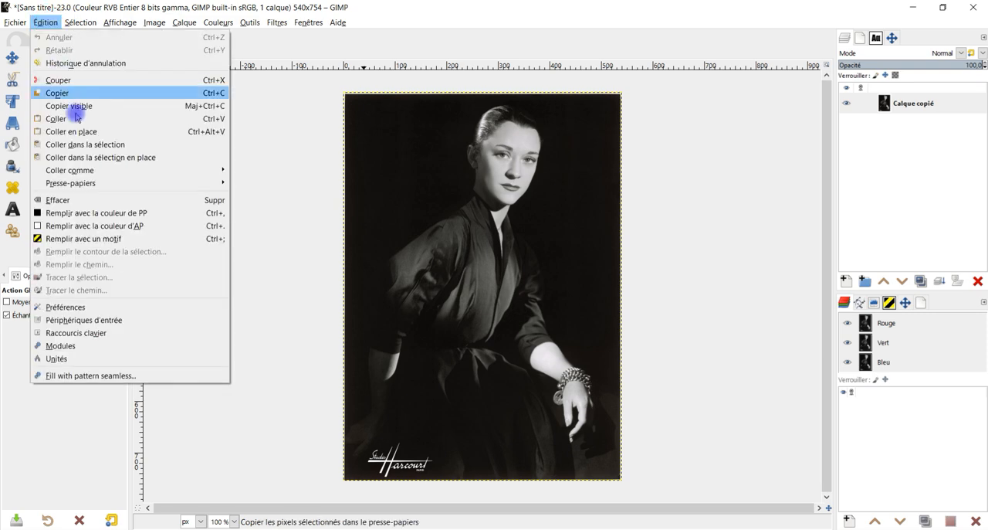
{"action": "mouse_move", "coordinate": [103, 170]}
{"action": "left_click", "coordinate": [313, 166]}
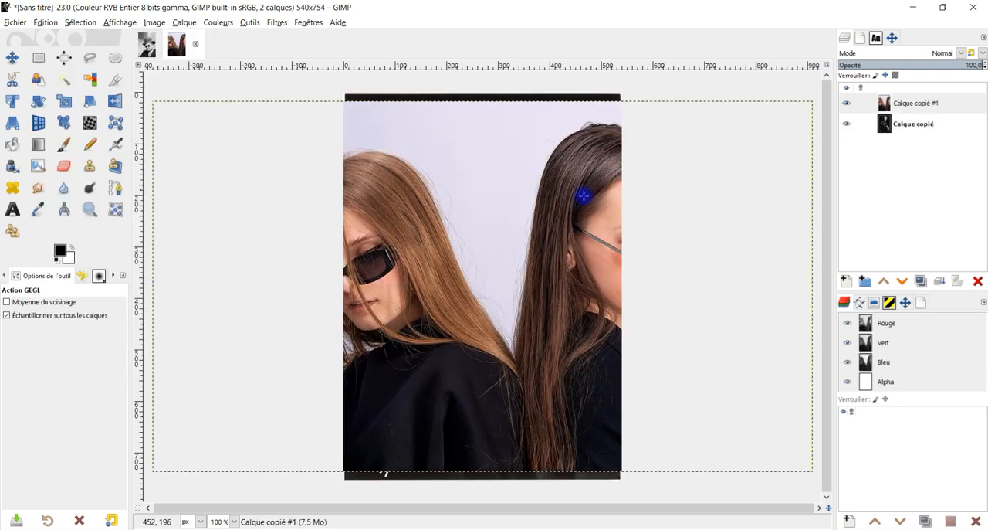
Move the pasted photo layer so the woman in round sunglasses covers the portrait underneath.
{"action": "left_click", "coordinate": [11, 57]}
{"action": "left_click_drag", "start_coordinate": [578, 209], "coordinate": [462, 174]}
{"action": "left_click_drag", "start_coordinate": [569, 190], "coordinate": [558, 209]}
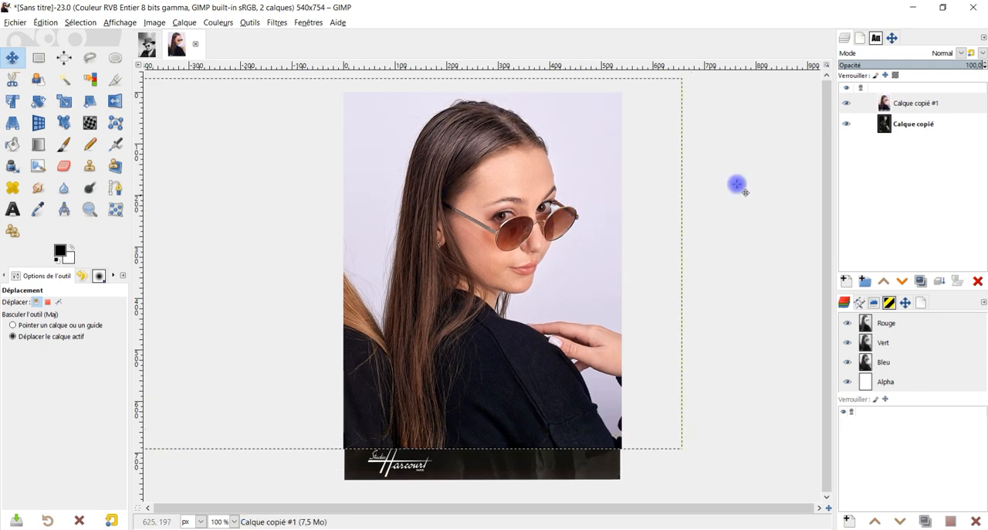
Compare the sunglasses woman's head with the portrait's head by toggling the photo layer's visibility.
{"action": "left_click", "coordinate": [845, 104]}
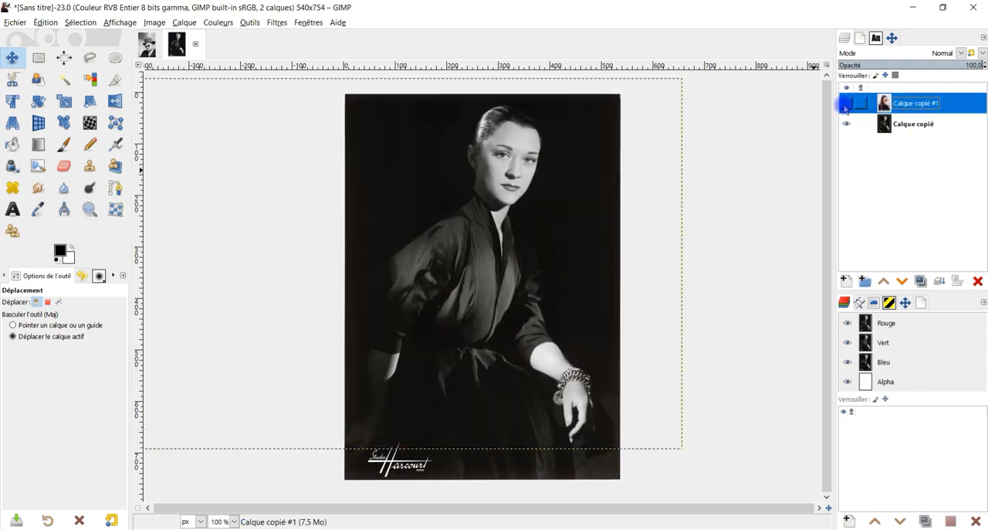
{"action": "left_click", "coordinate": [845, 104]}
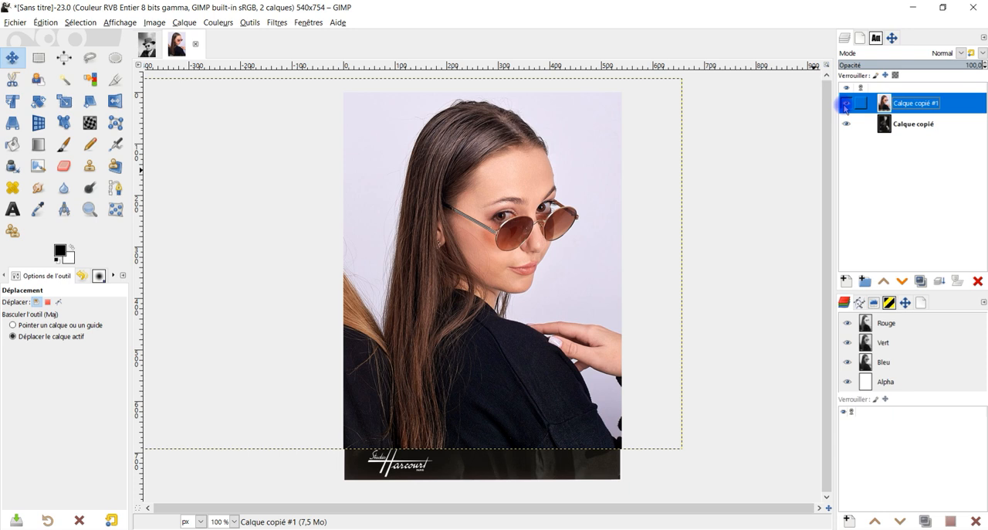
{"action": "left_click", "coordinate": [845, 105]}
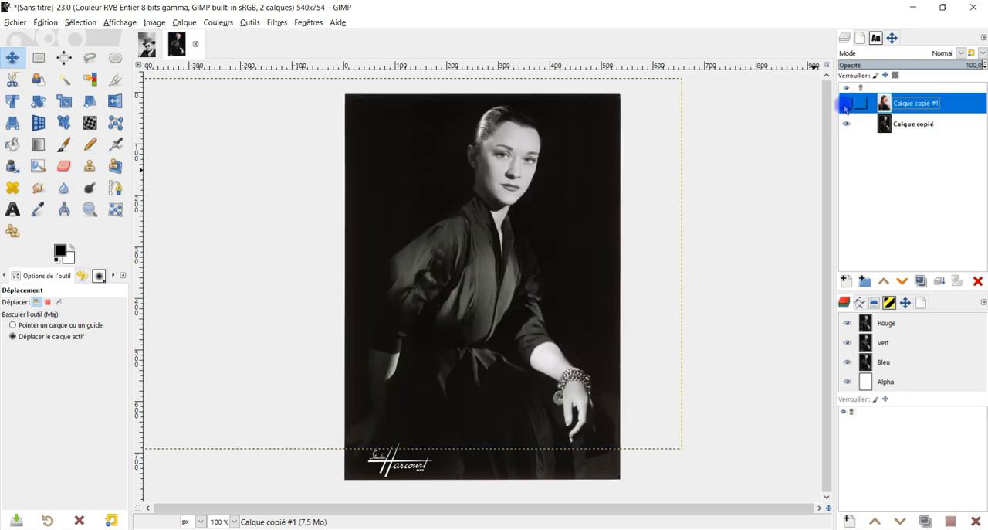
{"action": "left_click", "coordinate": [846, 104]}
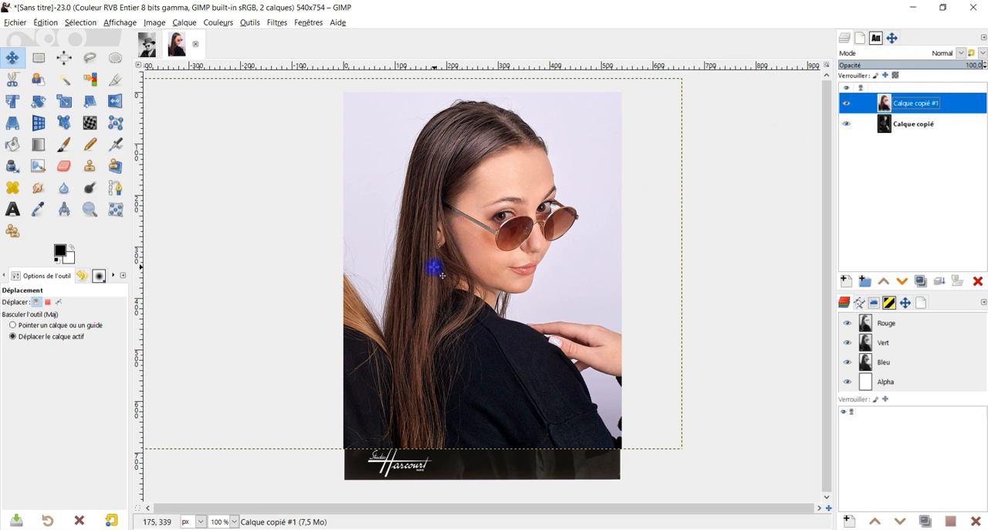
{"action": "left_click", "coordinate": [847, 104]}
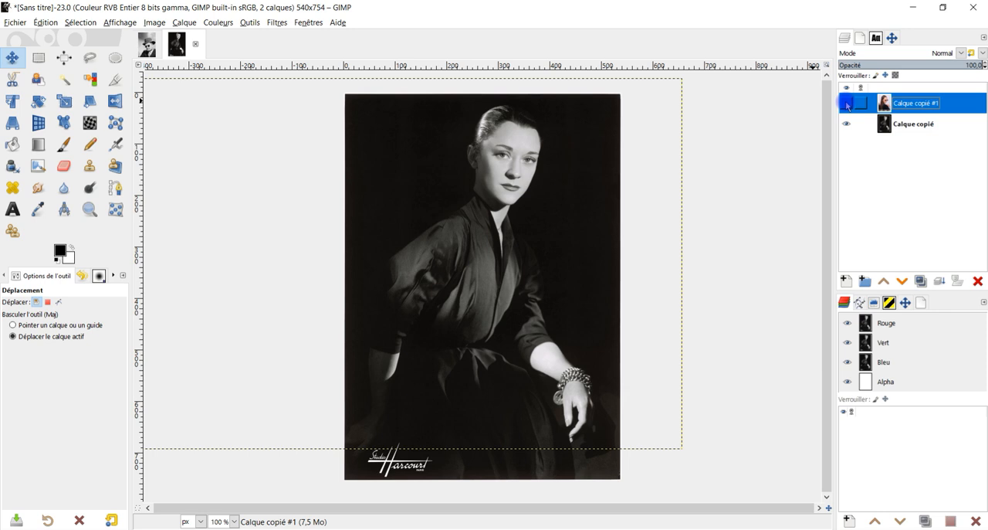
{"action": "left_click", "coordinate": [847, 105]}
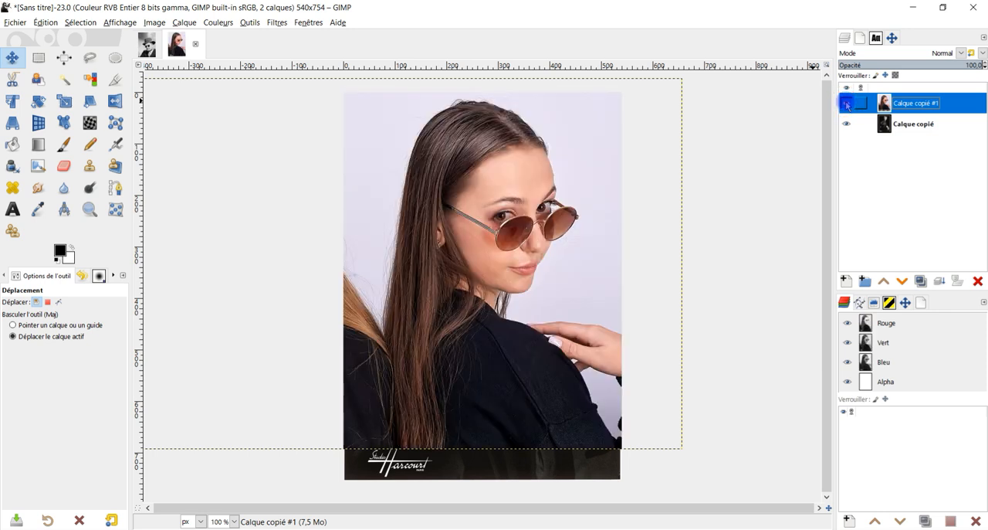
{"action": "left_click", "coordinate": [847, 104]}
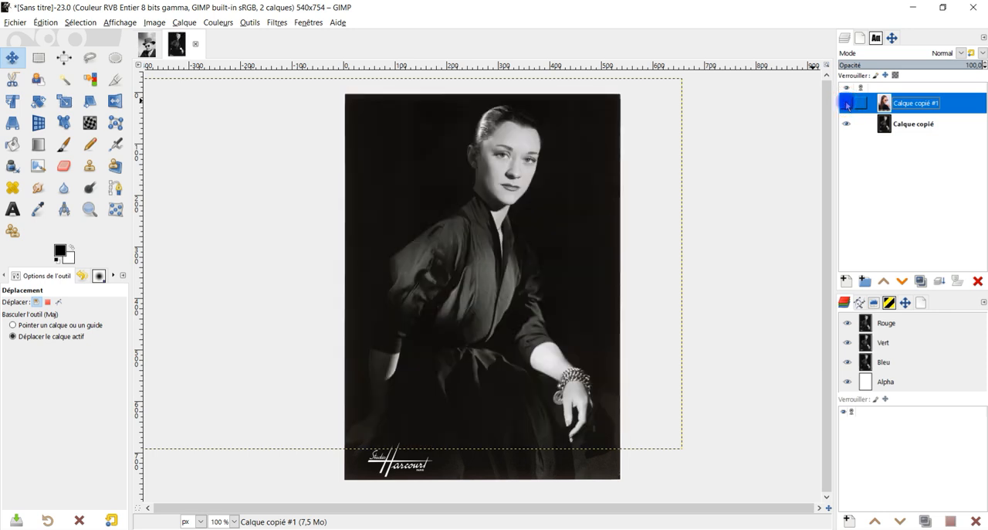
{"action": "left_click", "coordinate": [847, 104]}
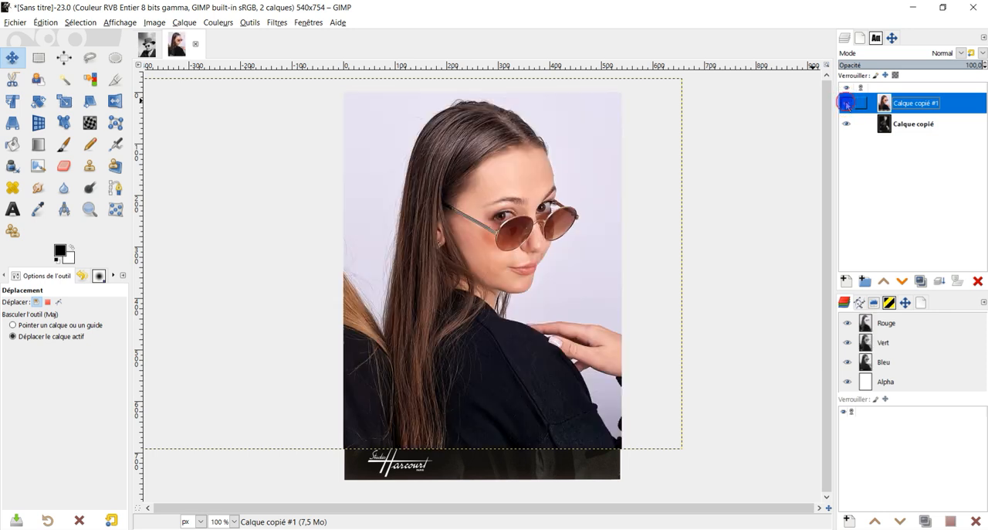
Outline the sunglasses woman's head with a loose freehand selection and cut it onto its own new layer.
{"action": "left_click", "coordinate": [90, 58]}
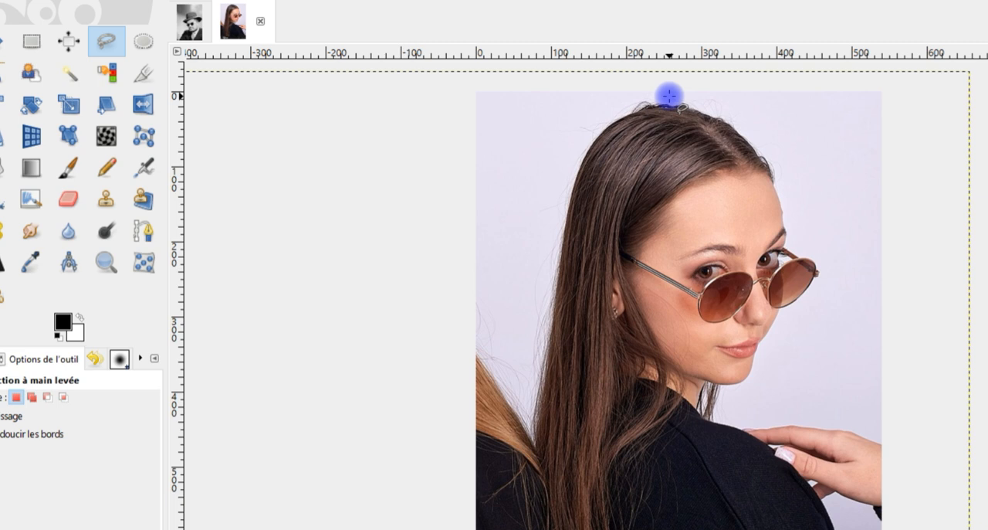
{"action": "mouse_move", "coordinate": [668, 96]}
{"action": "left_mouse_down"}
{"action": "mouse_move", "coordinate": [595, 133]}
{"action": "mouse_move", "coordinate": [554, 249]}
{"action": "mouse_move", "coordinate": [568, 301]}
{"action": "mouse_move", "coordinate": [622, 370]}
{"action": "mouse_move", "coordinate": [677, 401]}
{"action": "mouse_move", "coordinate": [733, 402]}
{"action": "mouse_move", "coordinate": [762, 388]}
{"action": "mouse_move", "coordinate": [844, 257]}
{"action": "mouse_move", "coordinate": [821, 189]}
{"action": "mouse_move", "coordinate": [789, 138]}
{"action": "mouse_move", "coordinate": [670, 92]}
{"action": "left_mouse_up"}
{"action": "key", "text": "Return"}
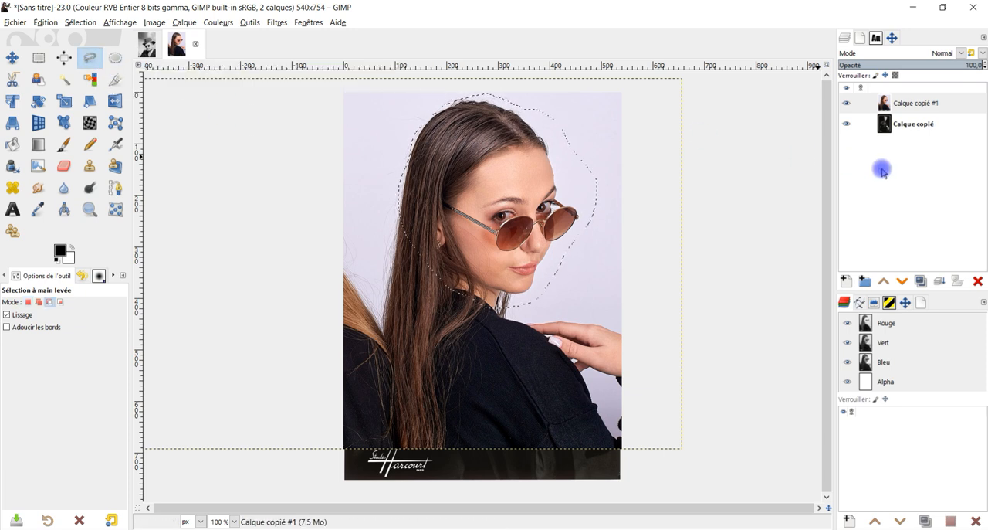
{"action": "key", "text": "ctrl+x"}
{"action": "key", "text": "ctrl+v"}
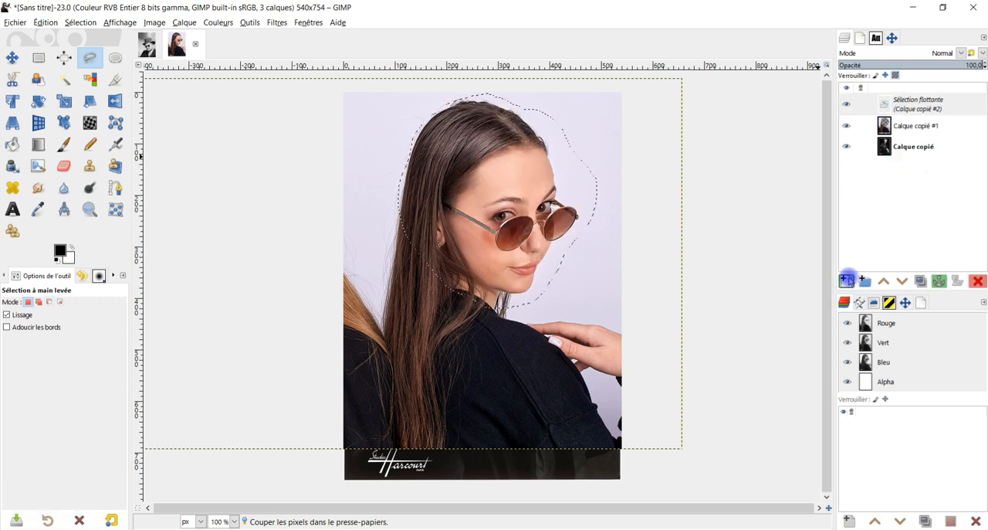
{"action": "left_click", "coordinate": [847, 280]}
Delete the leftover photo layer Calque copié #1 and rename the cut-out head layer visage.
{"action": "left_click", "coordinate": [888, 124]}
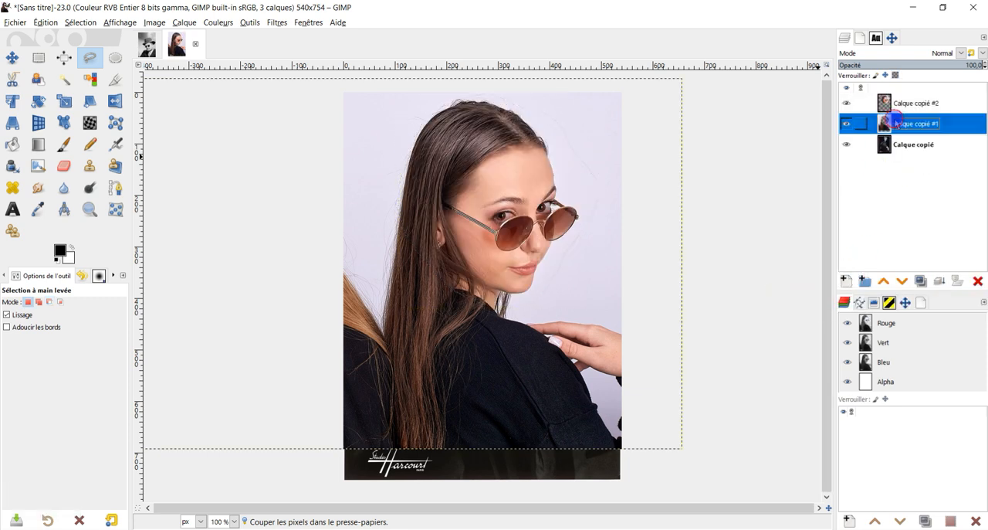
{"action": "left_click", "coordinate": [958, 283]}
{"action": "scroll", "coordinate": [551, 187], "scroll_direction": "up", "scroll_amount": 1}
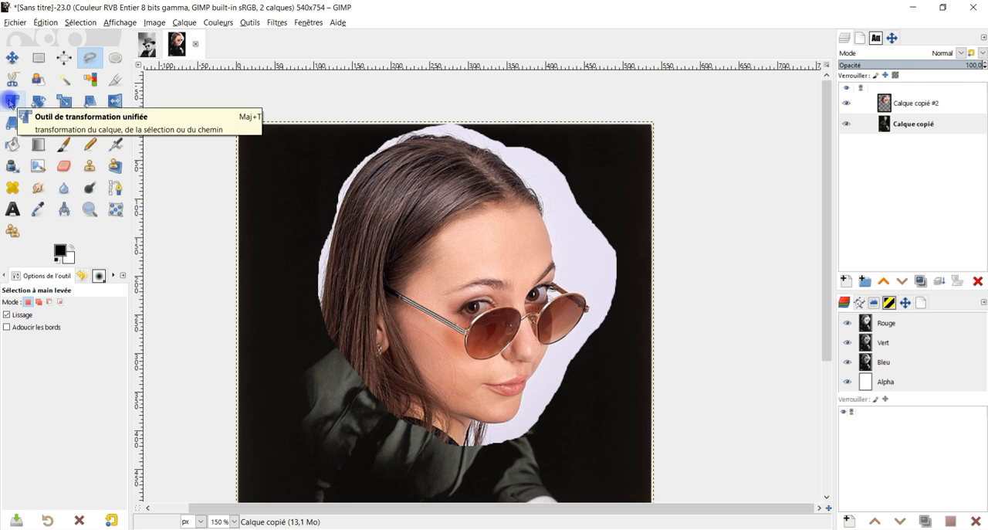
{"action": "left_click", "coordinate": [11, 101]}
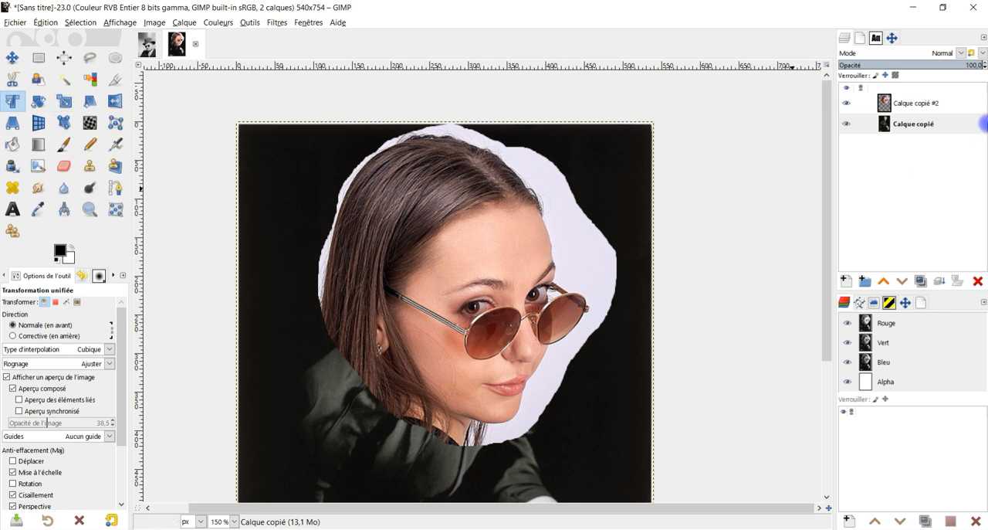
{"action": "double_click", "coordinate": [915, 102]}
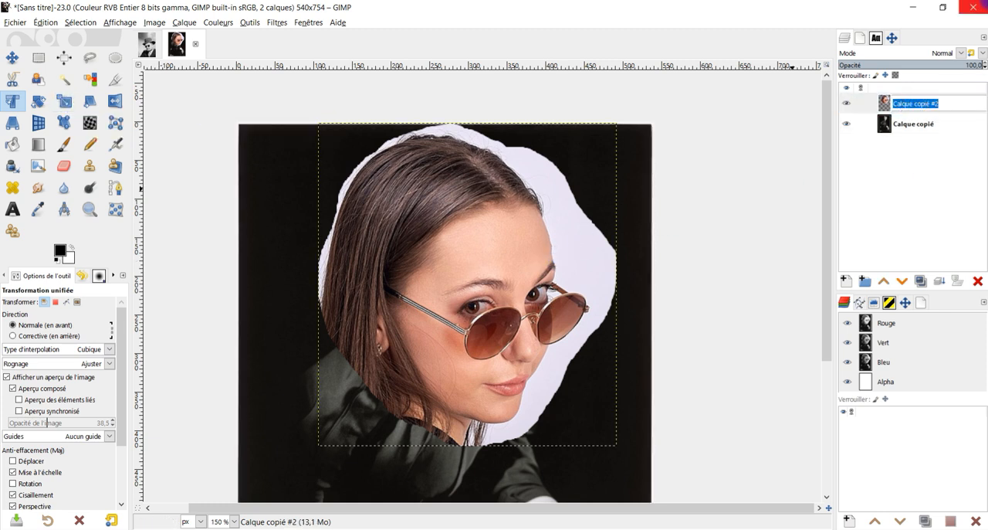
{"action": "type", "text": "visage"}
{"action": "key", "text": "Return"}
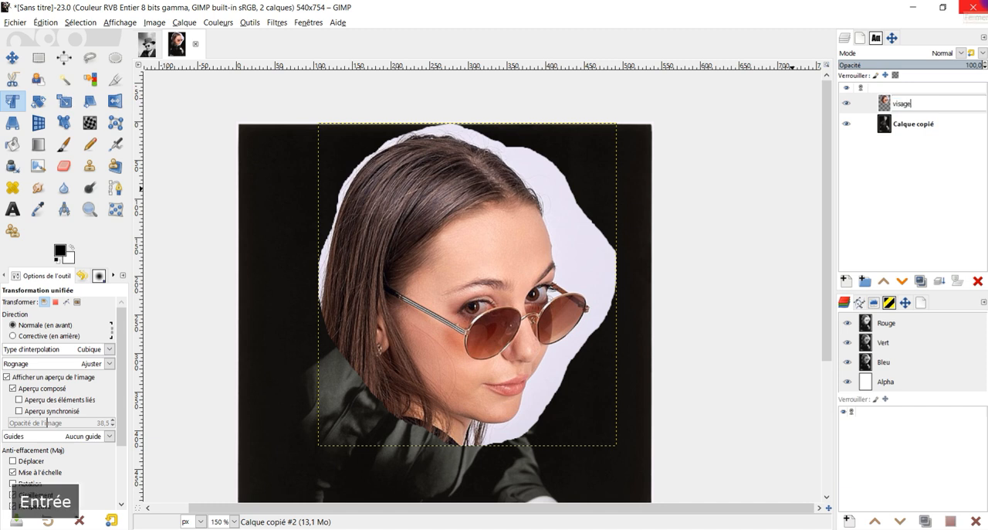
With Unified Transform and the composited preview off, scale the visage layer to about 53% and place it over the portrait's head.
{"action": "left_click", "coordinate": [481, 223]}
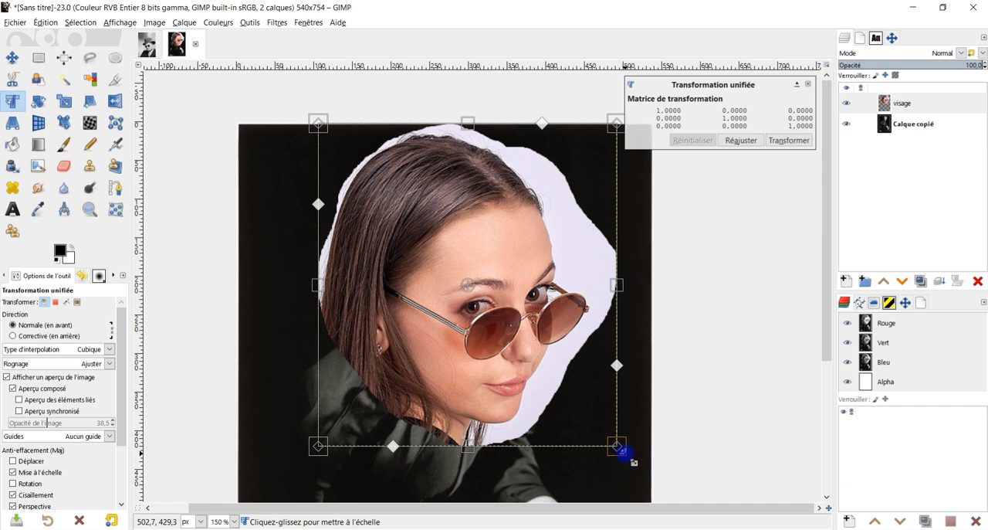
{"action": "left_click_drag", "start_coordinate": [622, 453], "coordinate": [545, 342]}
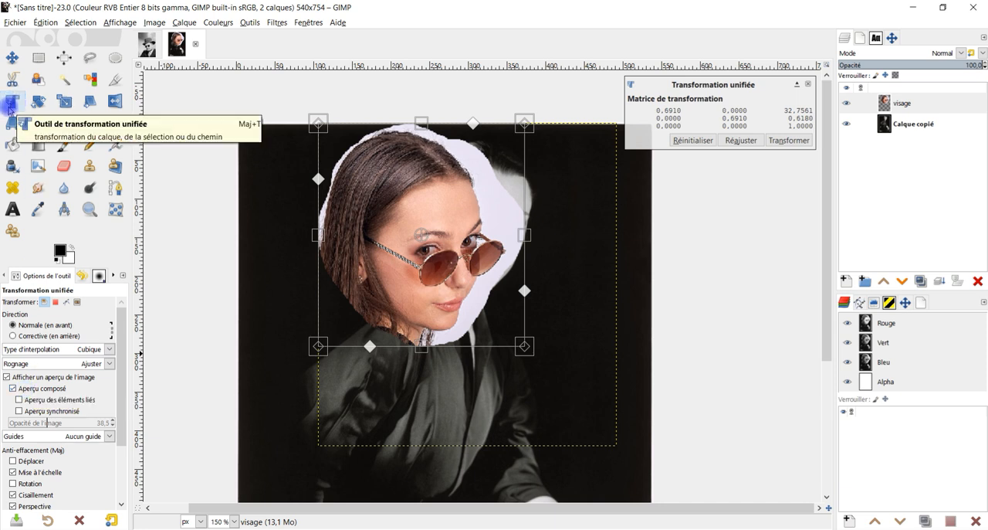
{"action": "left_click", "coordinate": [38, 389]}
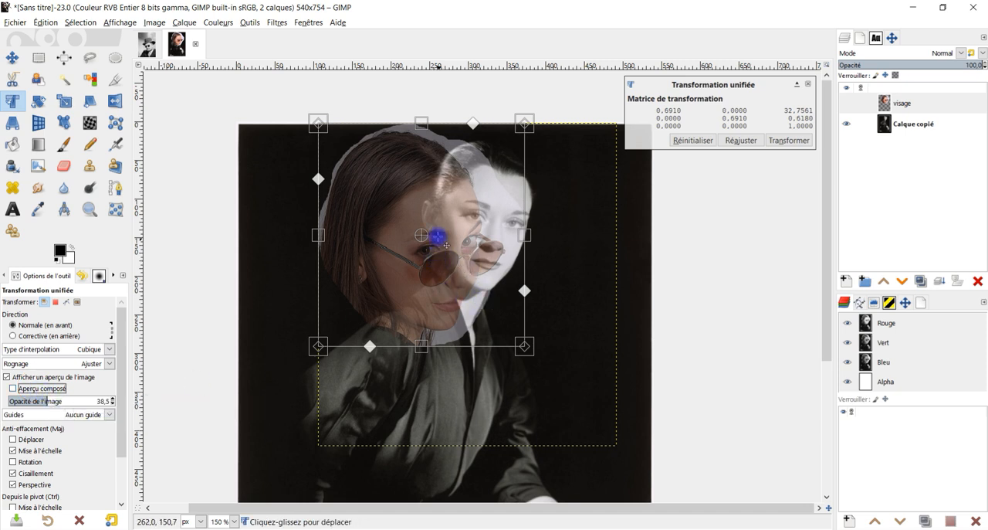
{"action": "left_click_drag", "start_coordinate": [435, 214], "coordinate": [470, 146]}
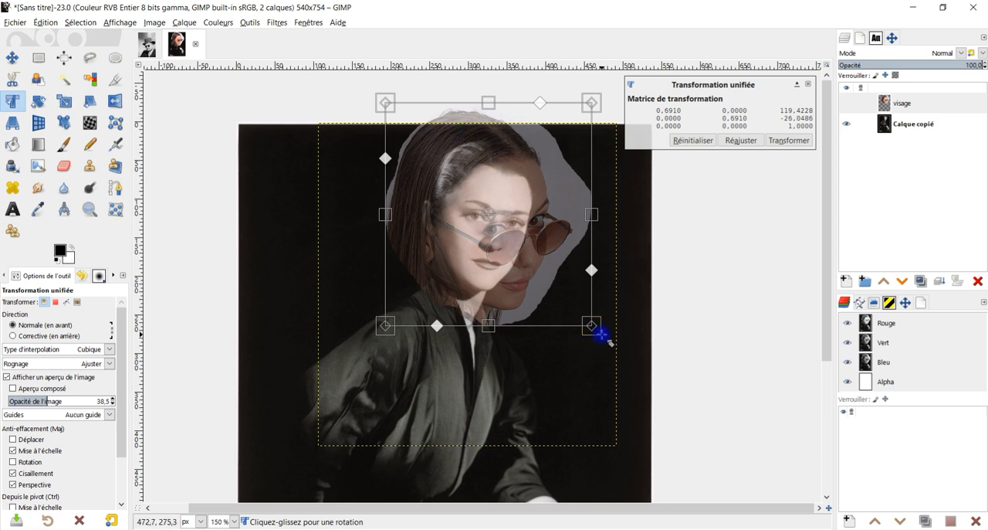
{"action": "left_click_drag", "start_coordinate": [596, 332], "coordinate": [549, 280]}
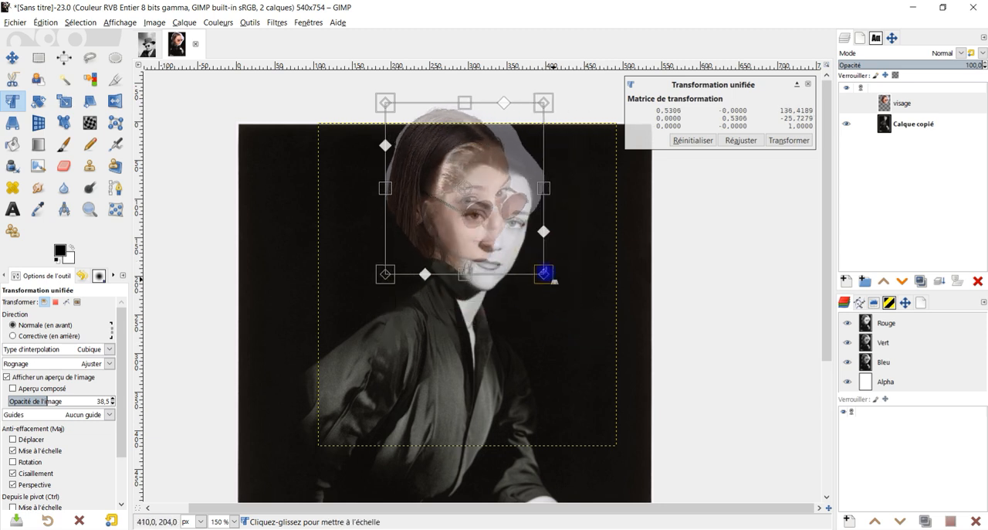
{"action": "left_click_drag", "start_coordinate": [489, 162], "coordinate": [504, 184]}
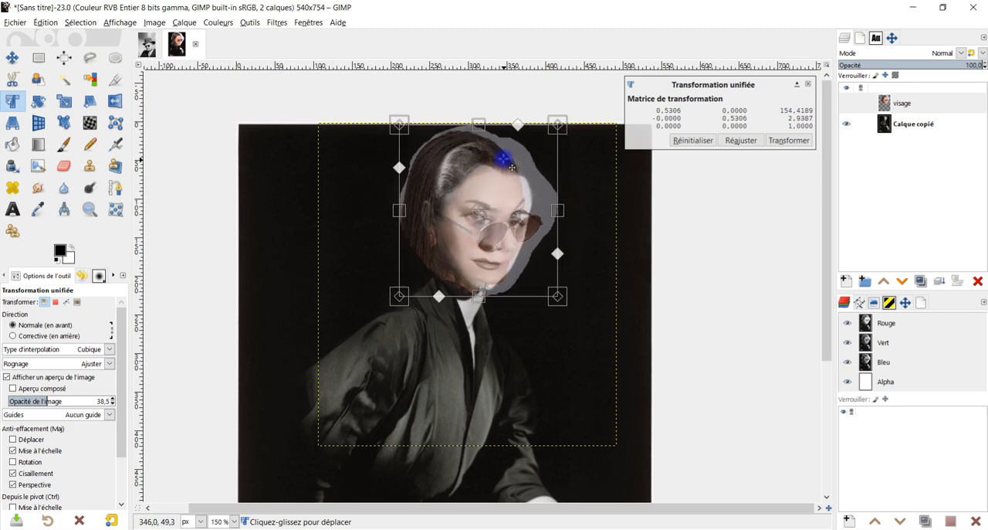
Refine the visage layer's size and position, rotate it clockwise to match the portrait's face, and apply the transformation.
{"action": "scroll", "coordinate": [501, 162], "scroll_direction": "up", "scroll_amount": 1}
{"action": "left_click_drag", "start_coordinate": [575, 394], "coordinate": [565, 375]}
{"action": "left_click_drag", "start_coordinate": [501, 234], "coordinate": [544, 379]}
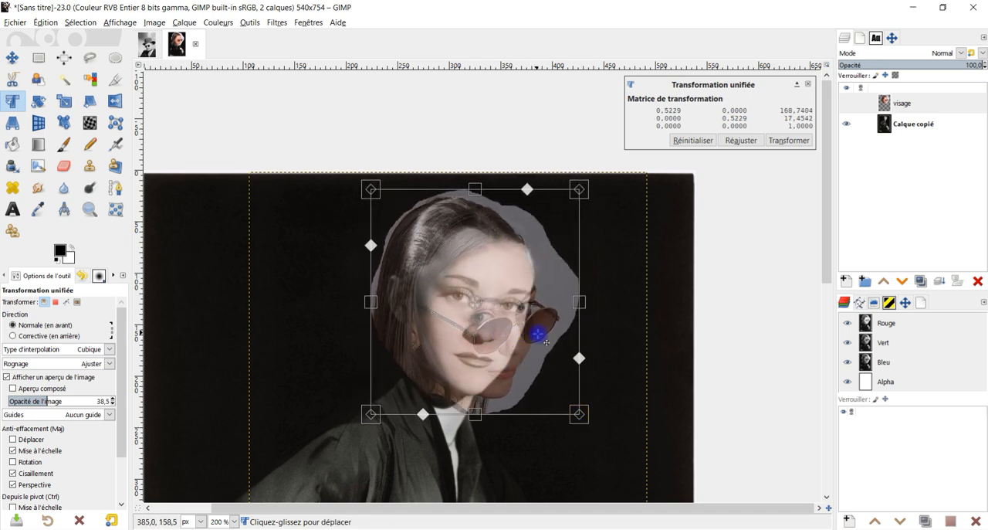
{"action": "left_click_drag", "start_coordinate": [581, 329], "coordinate": [570, 361]}
{"action": "left_click_drag", "start_coordinate": [507, 369], "coordinate": [524, 379]}
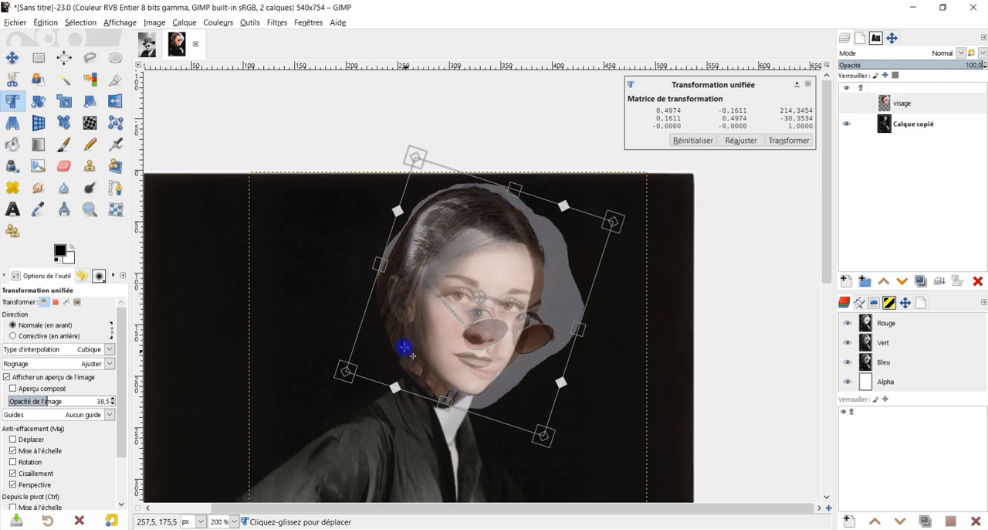
{"action": "left_click", "coordinate": [798, 142]}
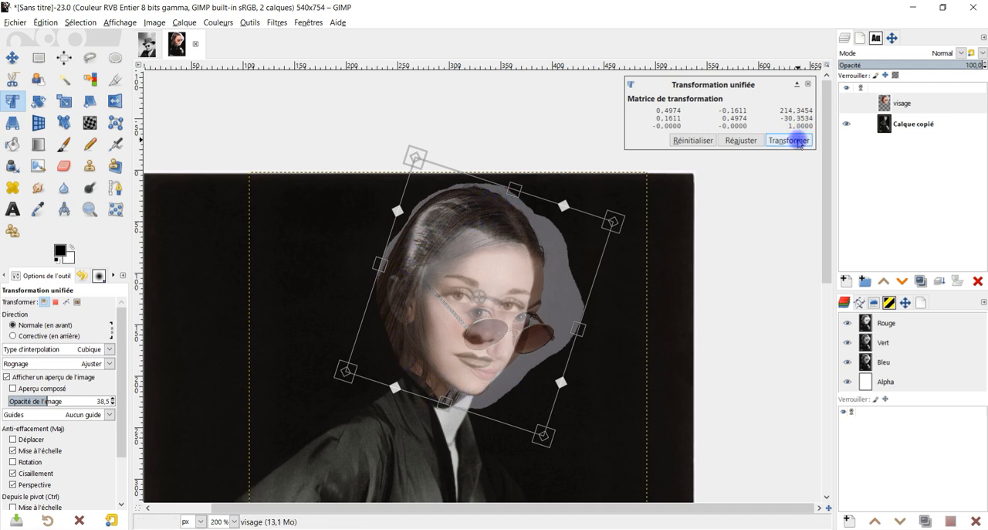
Enlarge the visage layer's boundary to the image dimensions.
{"action": "left_click", "coordinate": [64, 167]}
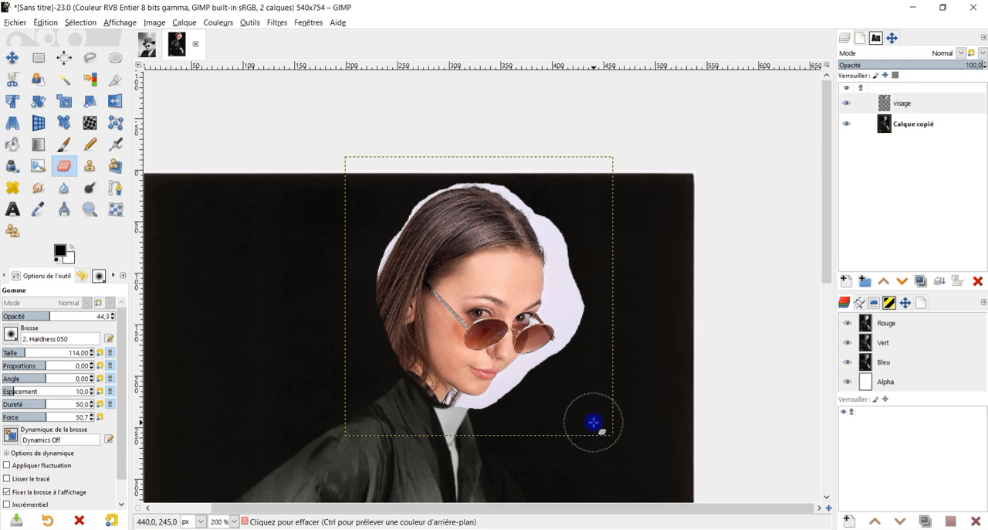
{"action": "right_click", "coordinate": [884, 102]}
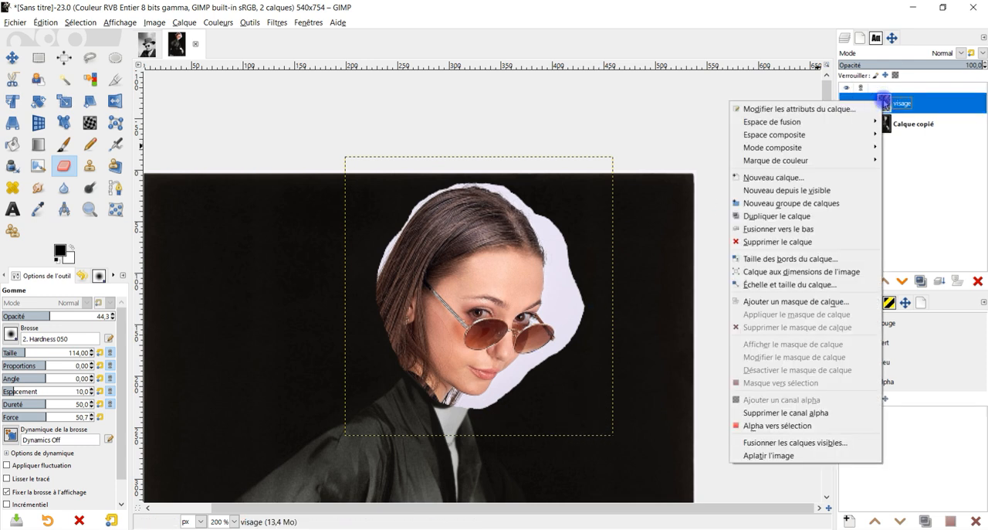
{"action": "left_click", "coordinate": [837, 272]}
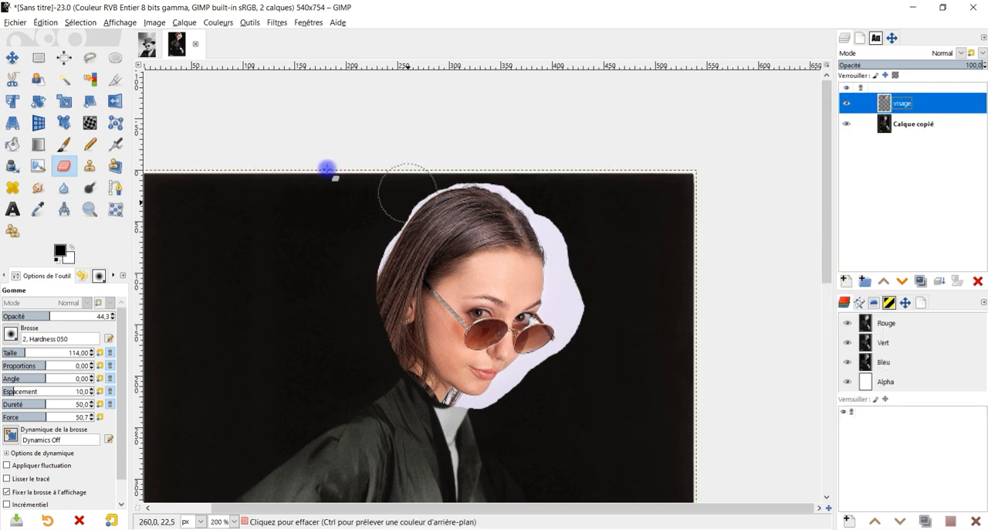
Fuzzy-select the pale background beside the woman's face on the visage layer and delete it.
{"action": "left_click", "coordinate": [64, 78]}
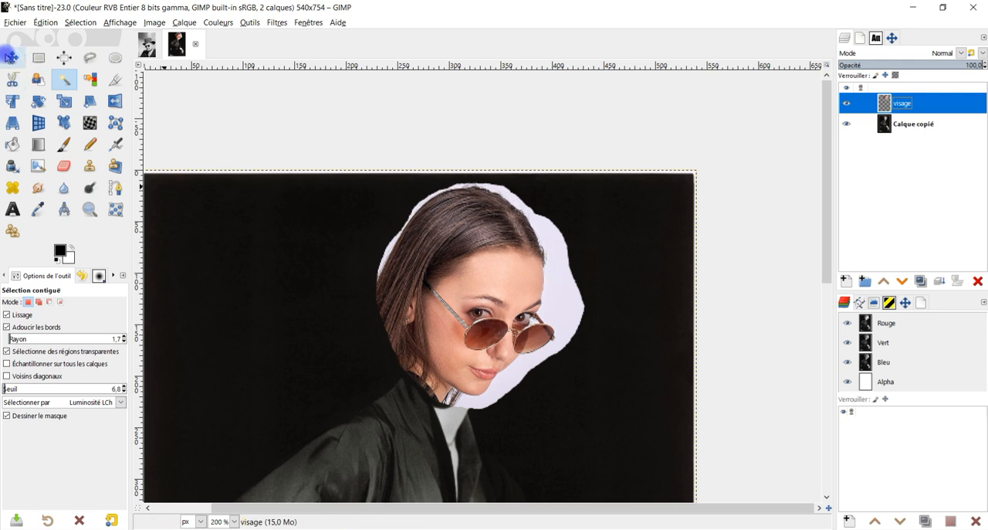
{"action": "left_click", "coordinate": [44, 302]}
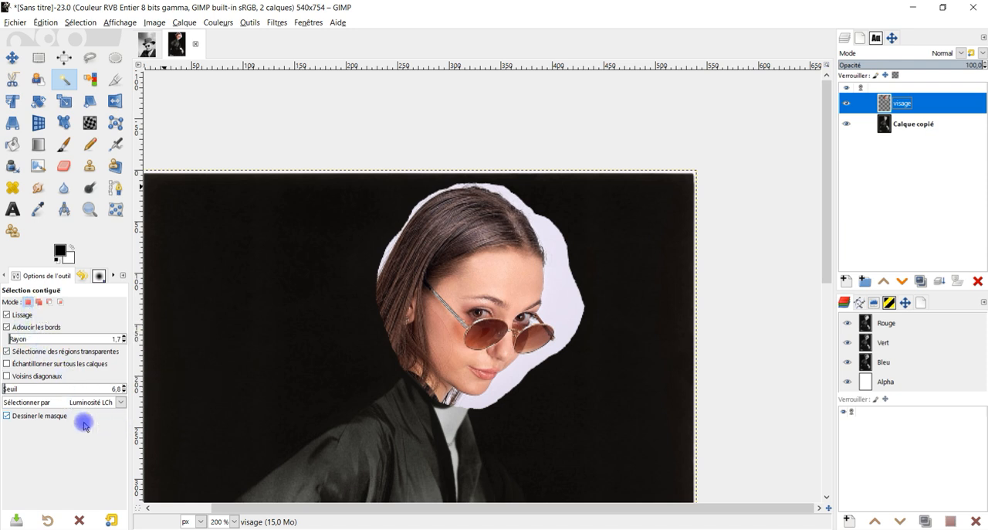
{"action": "left_click_drag", "start_coordinate": [569, 293], "coordinate": [566, 297]}
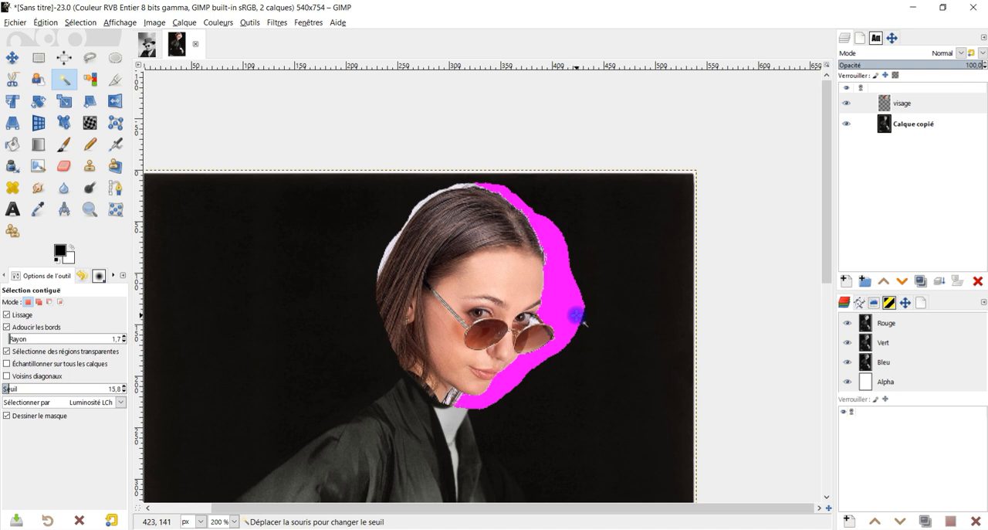
{"action": "left_click_drag", "start_coordinate": [585, 323], "coordinate": [555, 324]}
{"action": "key", "text": "Delete"}
Fuzzy-select and delete the remaining pale strip along the back of the hair, then clear the selection.
{"action": "key", "text": "Delete"}
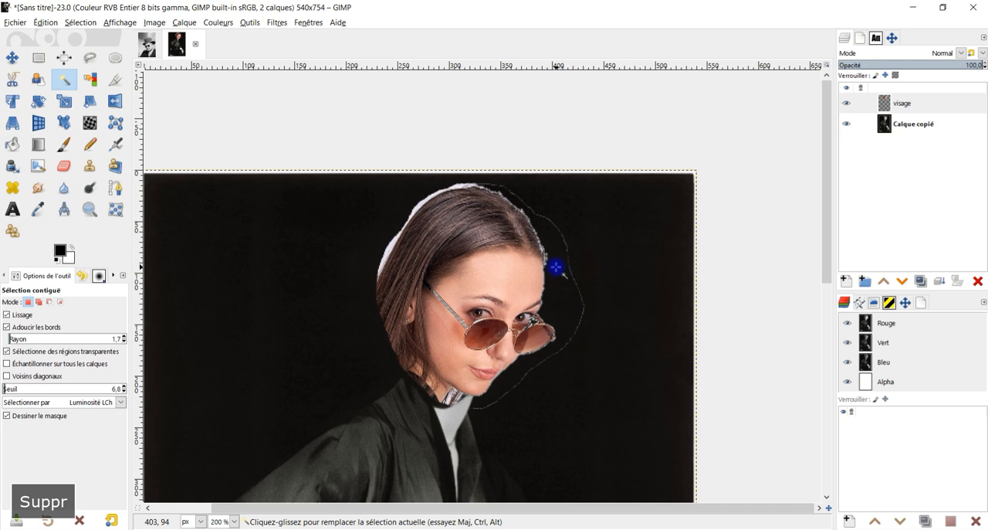
{"action": "left_click_drag", "start_coordinate": [420, 203], "coordinate": [474, 196]}
{"action": "key", "text": "Delete"}
{"action": "left_click", "coordinate": [80, 21]}
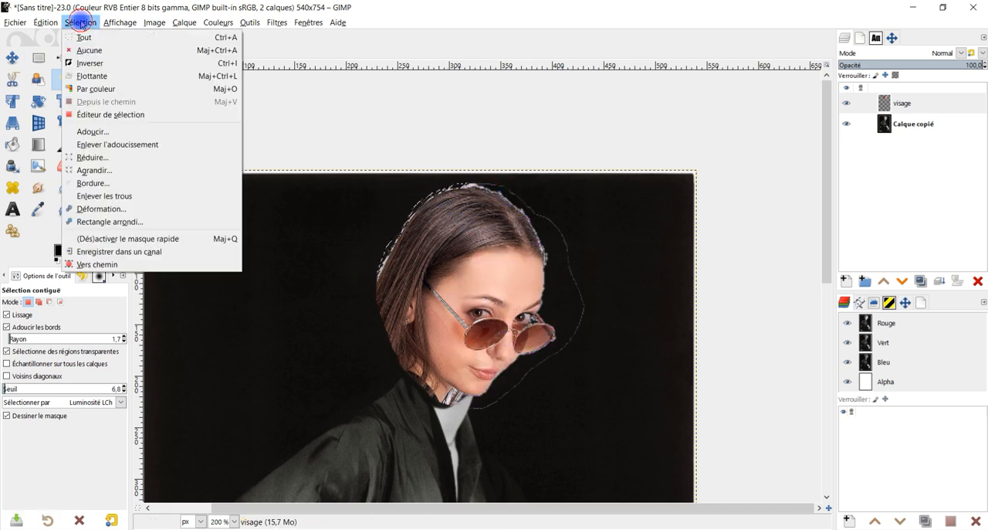
{"action": "left_click", "coordinate": [90, 49]}
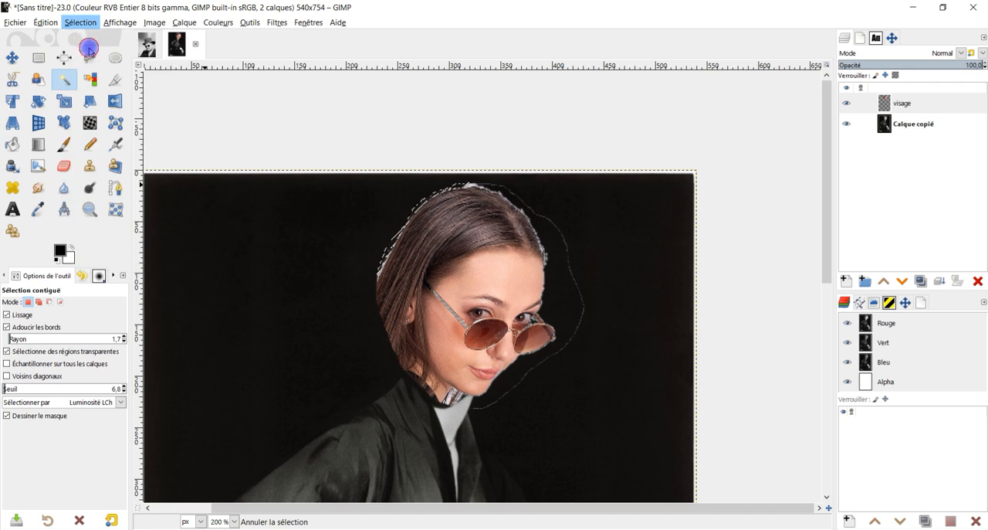
Erase the leftover pale outline around the woman's head on the visage layer, using the 2. Hardness 050 eraser at size 114.
{"action": "left_click", "coordinate": [65, 163]}
{"action": "left_click_drag", "start_coordinate": [53, 315], "coordinate": [124, 316]}
{"action": "mouse_move", "coordinate": [569, 221]}
{"action": "left_mouse_down"}
{"action": "mouse_move", "coordinate": [591, 259]}
{"action": "mouse_move", "coordinate": [583, 274]}
{"action": "mouse_move", "coordinate": [593, 324]}
{"action": "mouse_move", "coordinate": [588, 349]}
{"action": "mouse_move", "coordinate": [554, 386]}
{"action": "mouse_move", "coordinate": [584, 346]}
{"action": "mouse_move", "coordinate": [472, 428]}
{"action": "mouse_move", "coordinate": [368, 348]}
{"action": "left_mouse_up"}
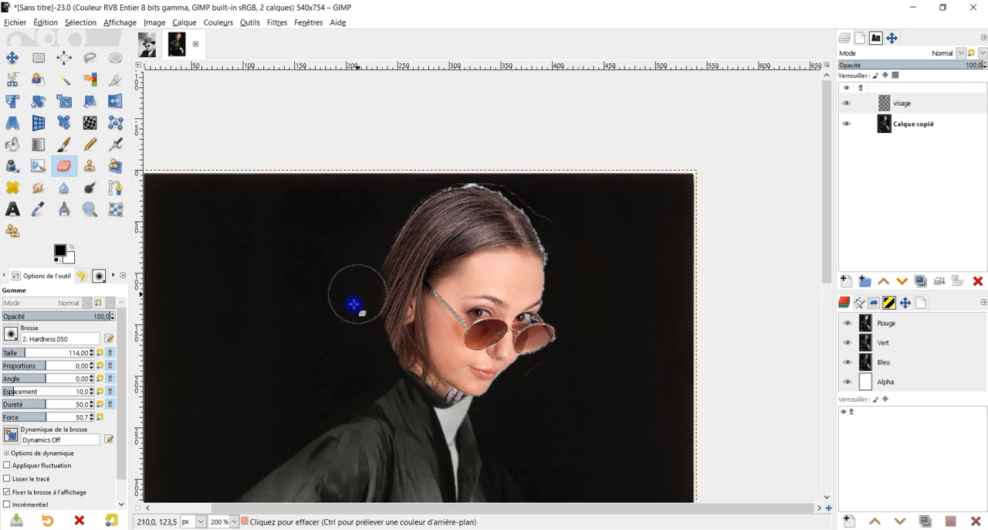
{"action": "mouse_move", "coordinate": [385, 265]}
{"action": "left_mouse_down"}
{"action": "mouse_move", "coordinate": [412, 214]}
{"action": "mouse_move", "coordinate": [546, 199]}
{"action": "mouse_move", "coordinate": [504, 180]}
{"action": "mouse_move", "coordinate": [554, 217]}
{"action": "mouse_move", "coordinate": [560, 253]}
{"action": "mouse_move", "coordinate": [536, 199]}
{"action": "mouse_move", "coordinate": [568, 264]}
{"action": "mouse_move", "coordinate": [558, 240]}
{"action": "mouse_move", "coordinate": [473, 157]}
{"action": "mouse_move", "coordinate": [388, 271]}
{"action": "mouse_move", "coordinate": [401, 385]}
{"action": "mouse_move", "coordinate": [376, 331]}
{"action": "mouse_move", "coordinate": [390, 273]}
{"action": "mouse_move", "coordinate": [462, 191]}
{"action": "mouse_move", "coordinate": [552, 219]}
{"action": "left_mouse_up"}
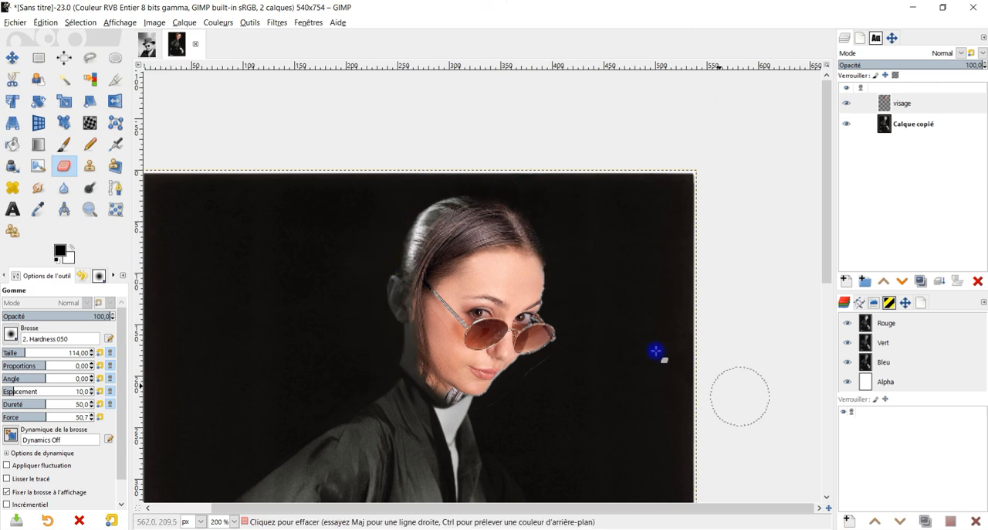
Add a white-filled layer named couleur in Couleur TSL mode above the visage layer.
{"action": "scroll", "coordinate": [540, 270], "scroll_direction": "up", "scroll_amount": 1}
{"action": "left_click", "coordinate": [13, 100]}
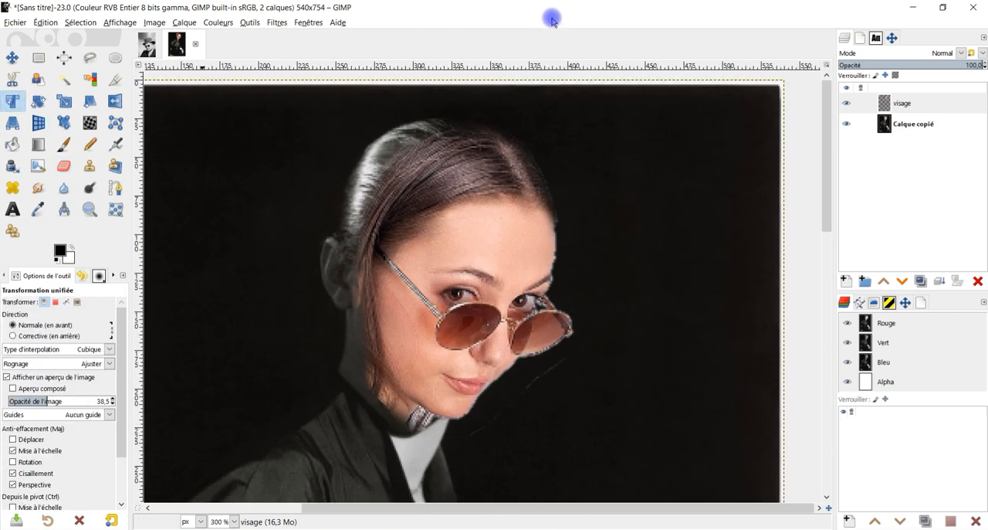
{"action": "left_click_drag", "start_coordinate": [431, 251], "coordinate": [437, 267]}
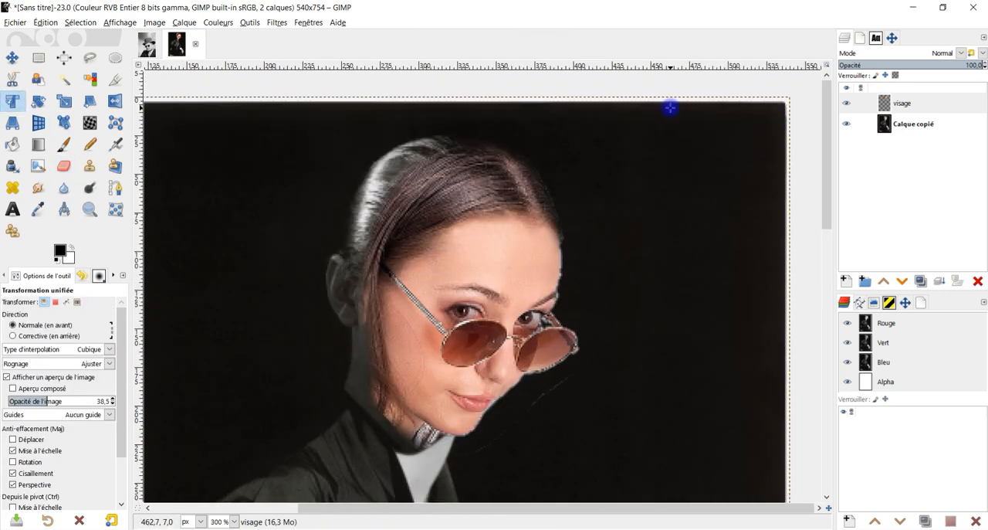
{"action": "left_click", "coordinate": [868, 113]}
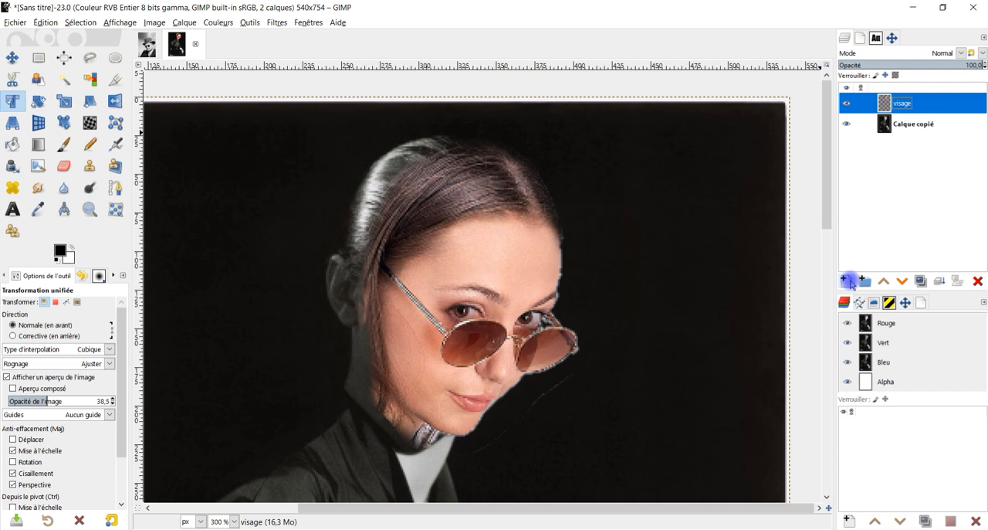
{"action": "left_click", "coordinate": [848, 280]}
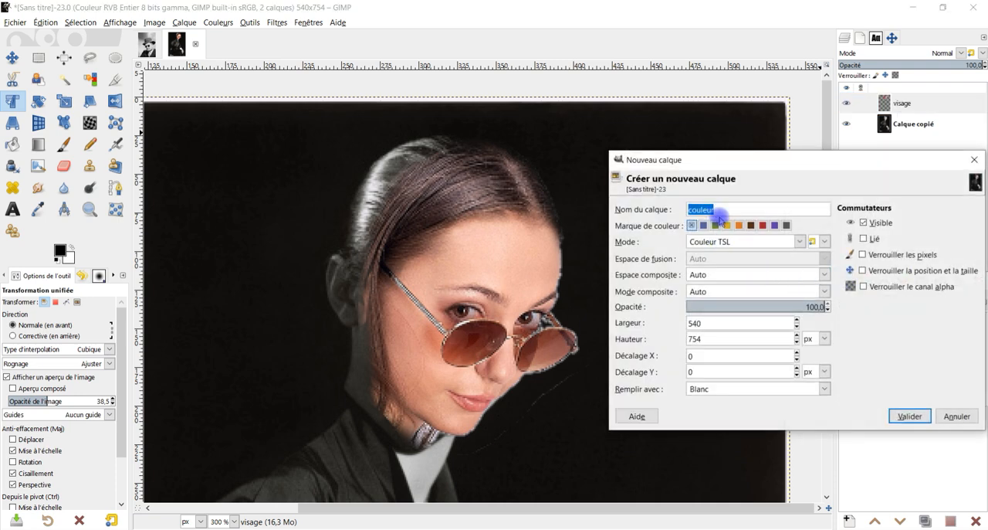
{"action": "left_click", "coordinate": [909, 417]}
{"action": "left_click_drag", "start_coordinate": [542, 262], "coordinate": [663, 265]}
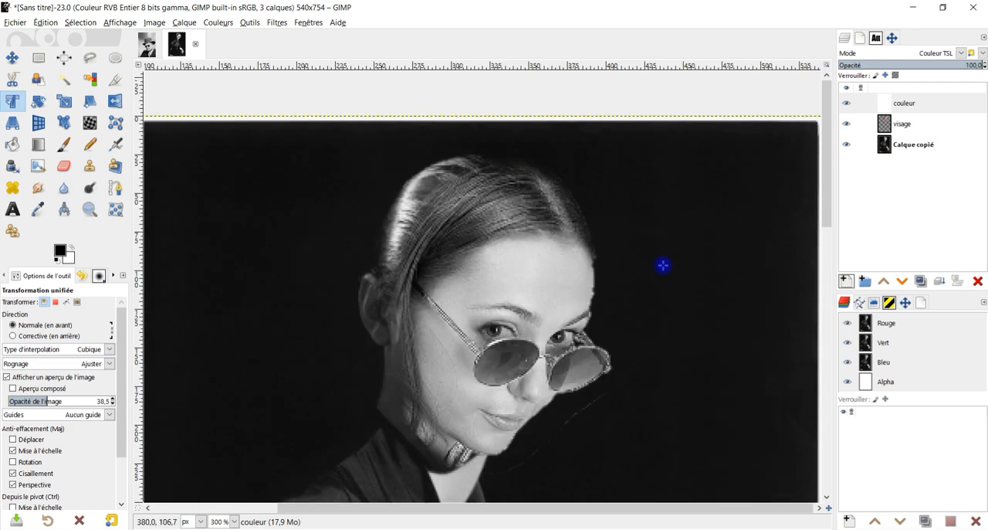
Erase the edges of the visage layer along the ear, jaw and neck to blend them into the portrait.
{"action": "left_click", "coordinate": [897, 125]}
{"action": "left_click", "coordinate": [64, 165]}
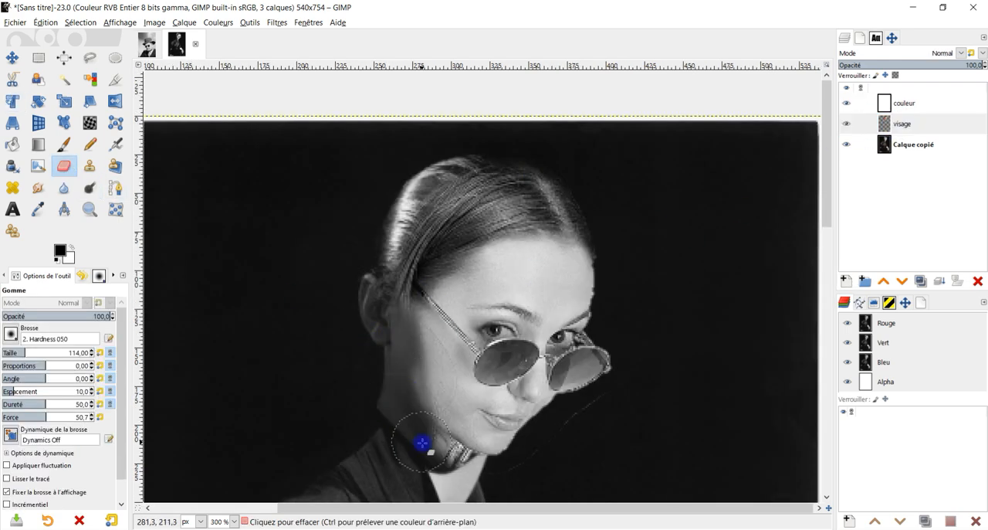
{"action": "left_click_drag", "start_coordinate": [406, 333], "coordinate": [404, 320]}
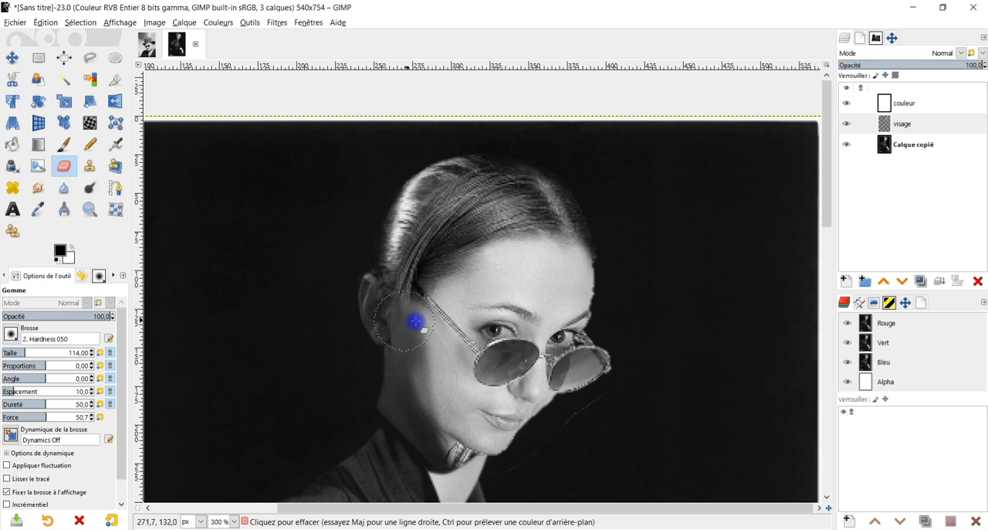
{"action": "scroll", "coordinate": [547, 284], "scroll_direction": "down", "scroll_amount": 3}
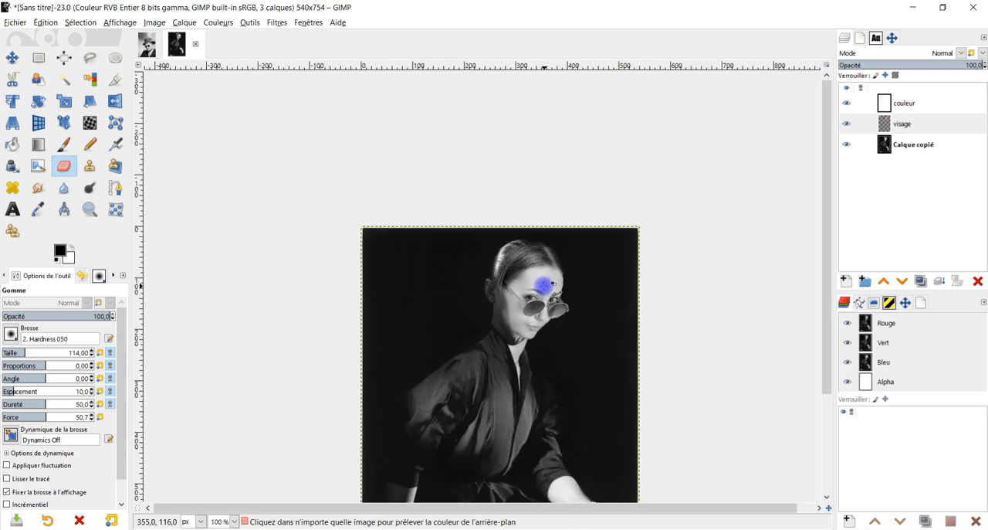
{"action": "scroll", "coordinate": [545, 284], "scroll_direction": "up", "scroll_amount": 3}
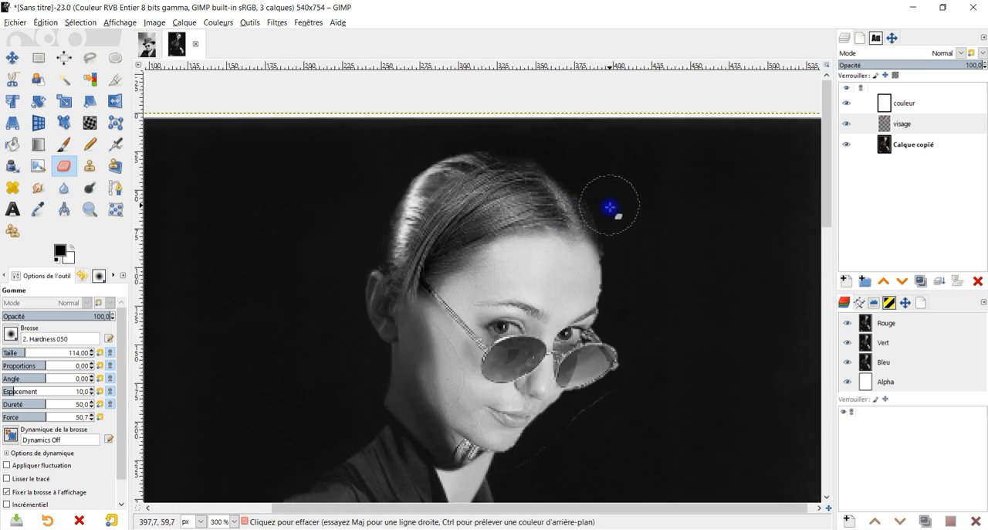
{"action": "mouse_move", "coordinate": [419, 425]}
{"action": "left_mouse_down"}
{"action": "mouse_move", "coordinate": [484, 470]}
{"action": "mouse_move", "coordinate": [467, 438]}
{"action": "left_mouse_up"}
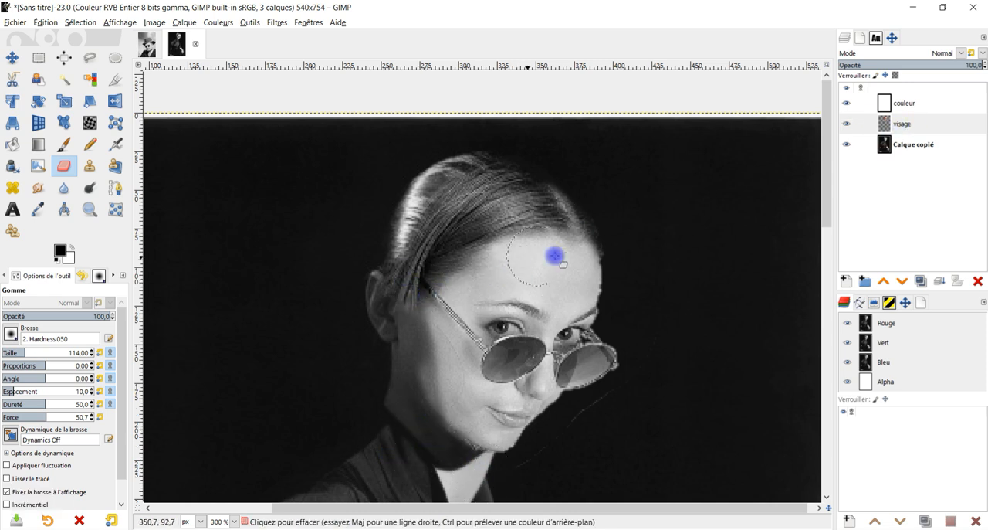
Crop the visage layer to its content.
{"action": "left_click", "coordinate": [902, 124]}
{"action": "left_click", "coordinate": [184, 23]}
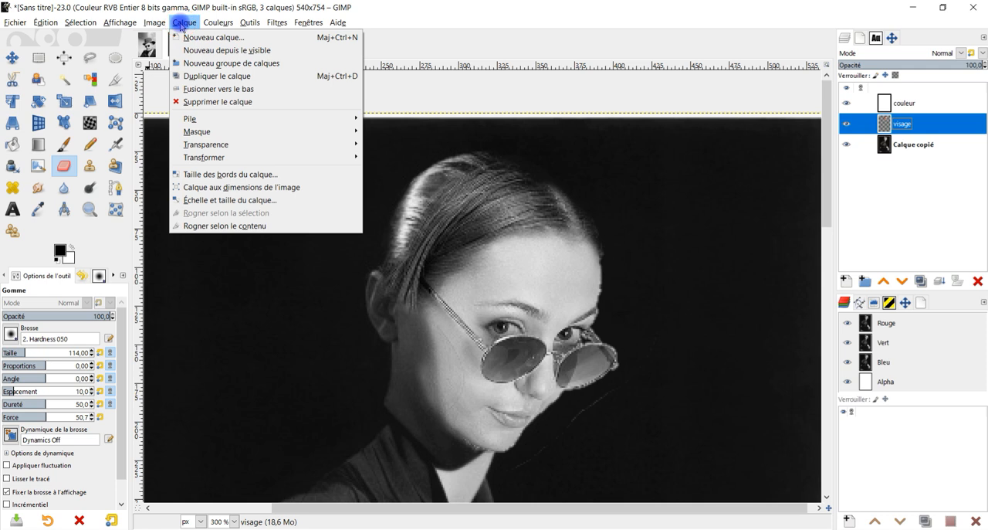
{"action": "left_click", "coordinate": [240, 188]}
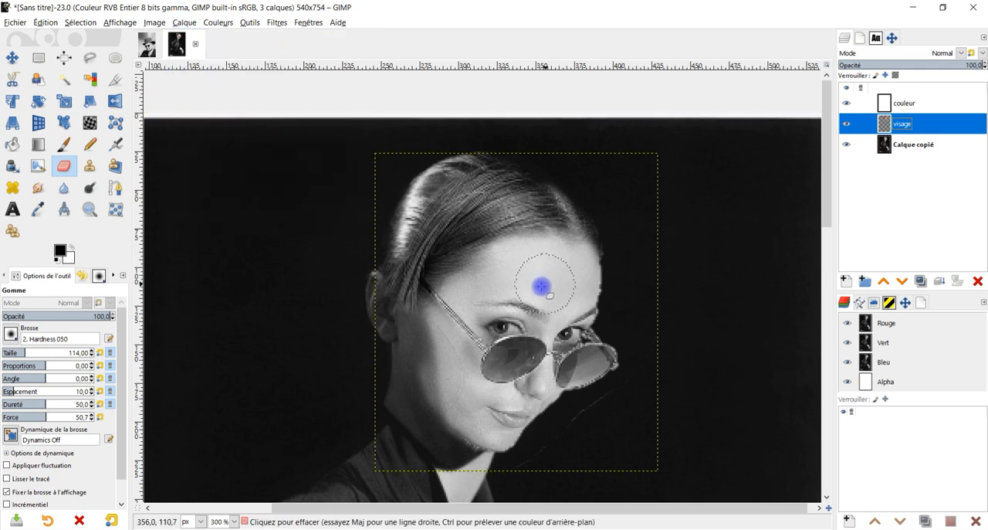
With the composite preview enabled, rotate the visage layer slightly counterclockwise, shift it toward the back of the head, and apply the transformation.
{"action": "left_click", "coordinate": [10, 102]}
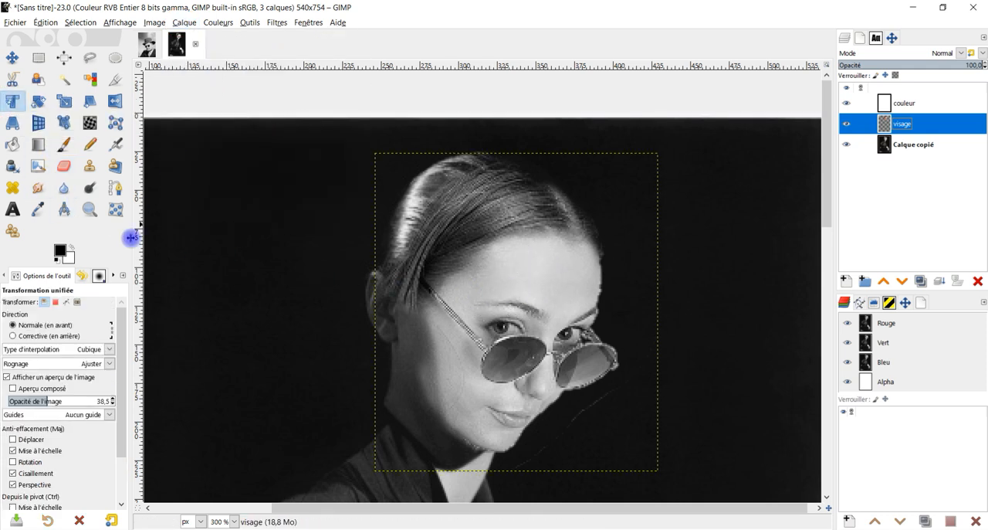
{"action": "left_click", "coordinate": [532, 283]}
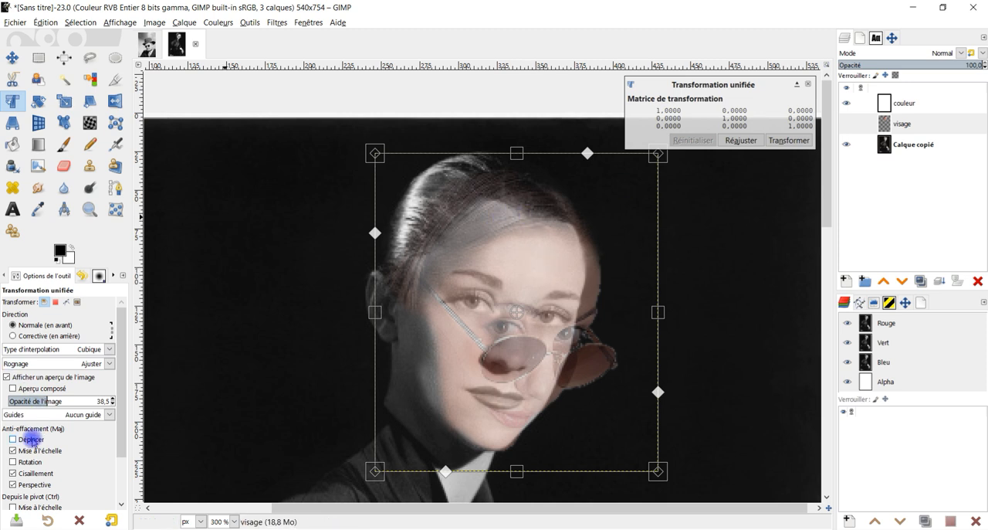
{"action": "left_click", "coordinate": [13, 388]}
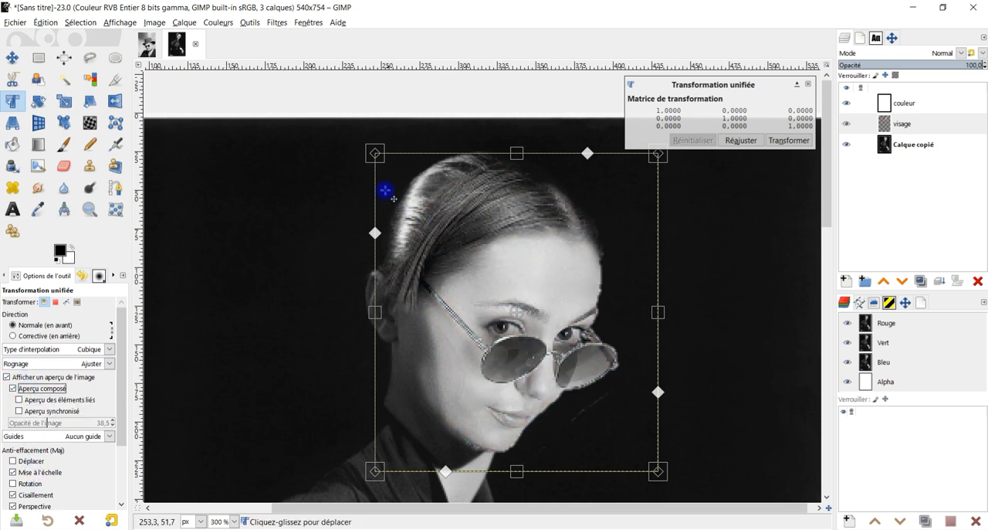
{"action": "left_click_drag", "start_coordinate": [416, 152], "coordinate": [396, 163]}
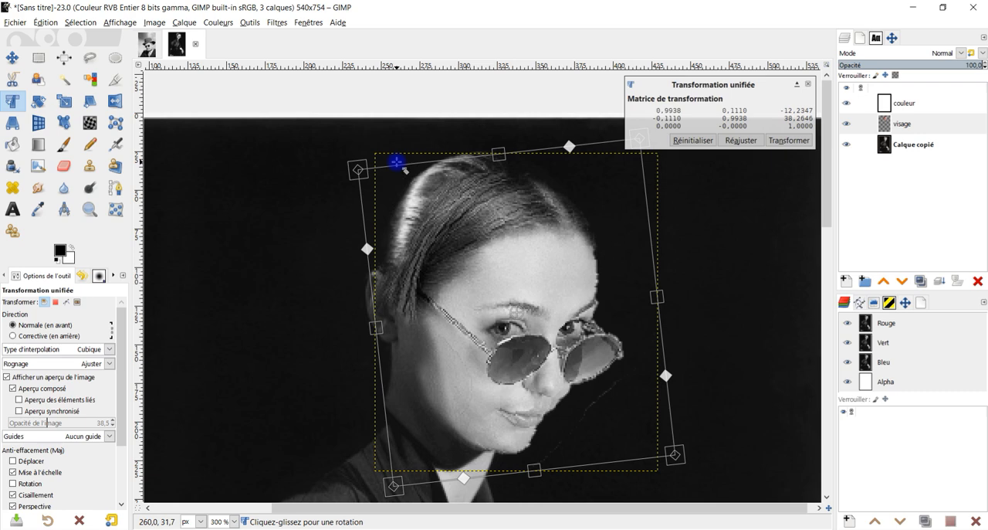
{"action": "left_click_drag", "start_coordinate": [575, 350], "coordinate": [544, 289]}
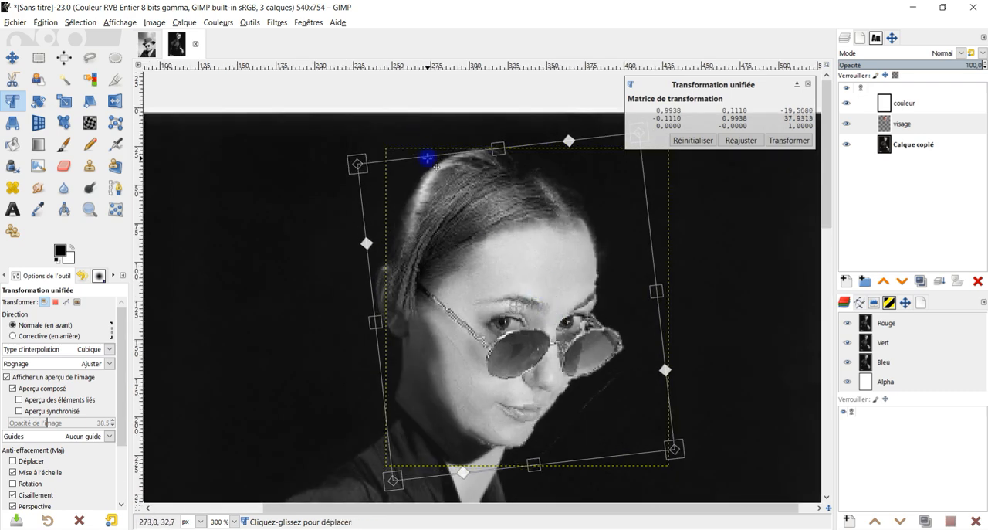
{"action": "left_click_drag", "start_coordinate": [433, 160], "coordinate": [430, 158]}
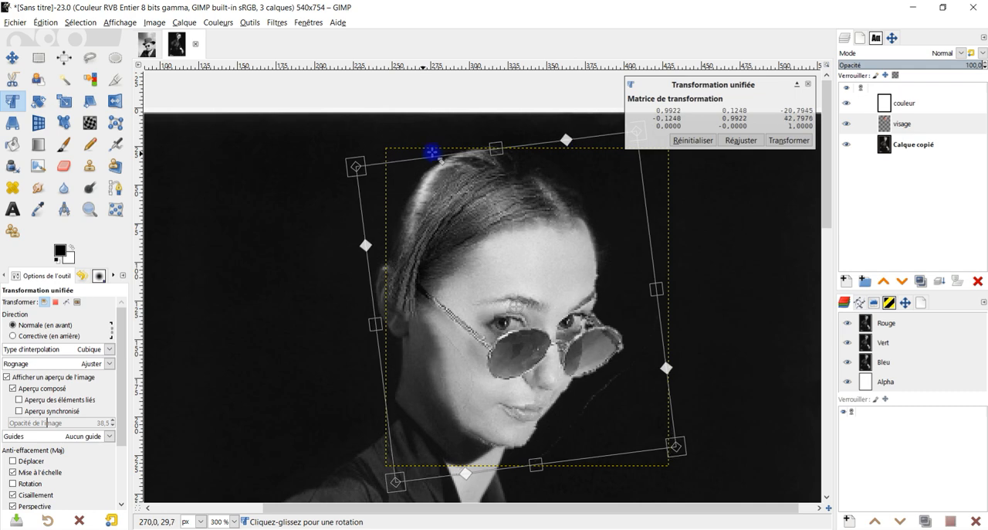
{"action": "left_click", "coordinate": [802, 140]}
Erase the thin stray line beside the chin and glasses on the visage layer.
{"action": "scroll", "coordinate": [684, 331], "scroll_direction": "down", "scroll_amount": 4}
{"action": "scroll", "coordinate": [657, 307], "scroll_direction": "up", "scroll_amount": 5}
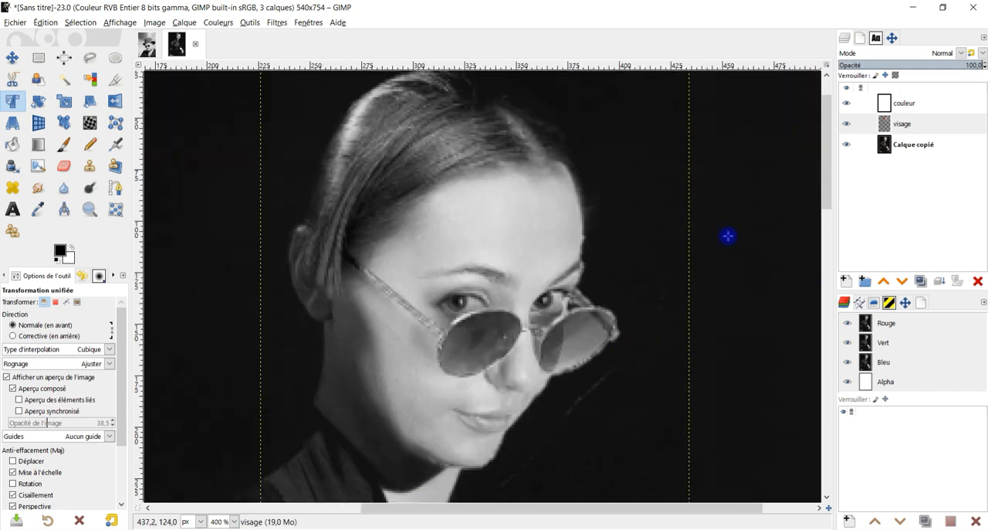
{"action": "left_click_drag", "start_coordinate": [675, 350], "coordinate": [643, 288]}
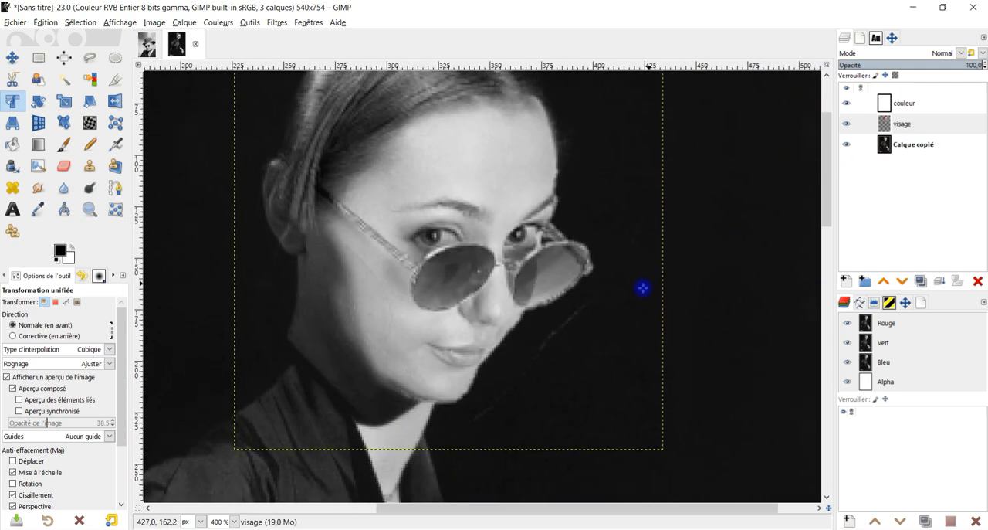
{"action": "left_click", "coordinate": [63, 165]}
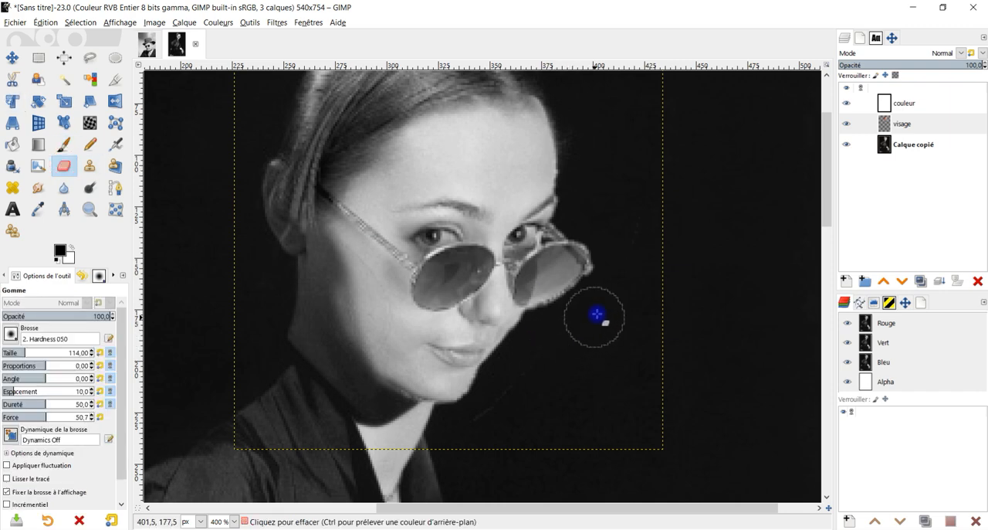
{"action": "scroll", "coordinate": [606, 247], "scroll_direction": "down", "scroll_amount": 2}
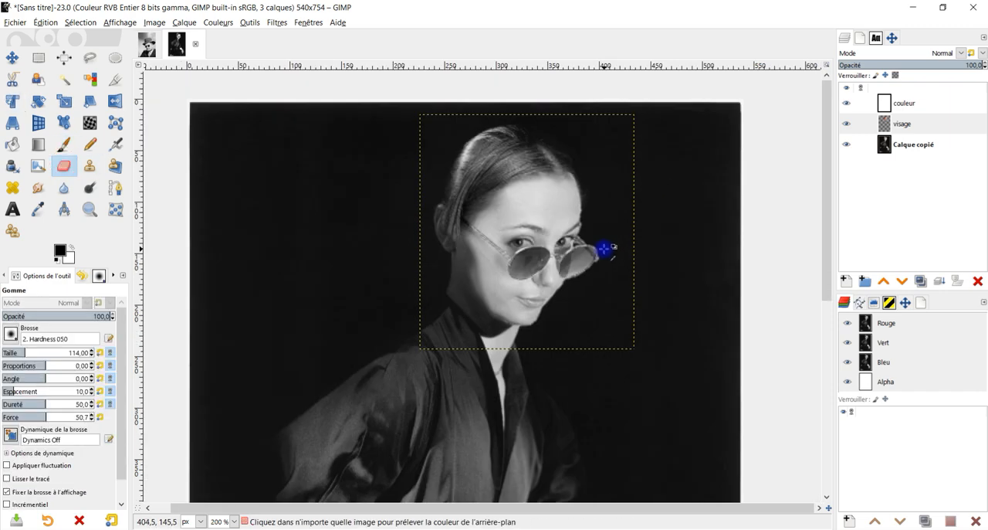
{"action": "scroll", "coordinate": [600, 155], "scroll_direction": "up", "scroll_amount": 1}
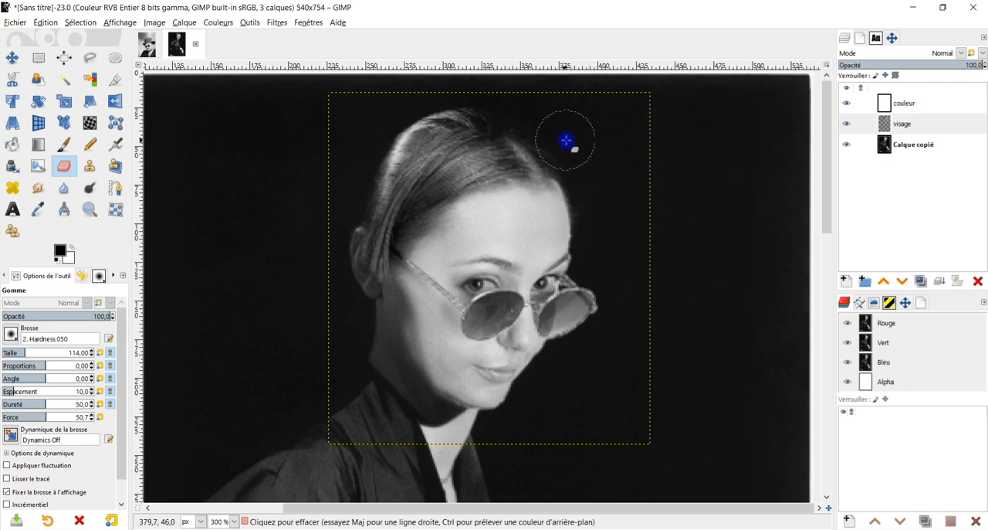
{"action": "scroll", "coordinate": [386, 225], "scroll_direction": "up", "scroll_amount": 1}
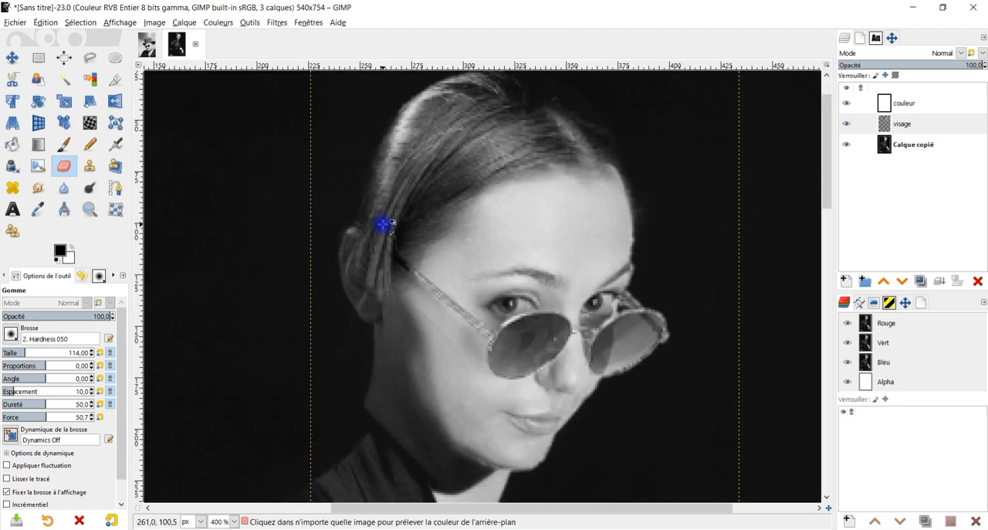
Enlarge the visage layer's boundary to the image dimensions.
{"action": "left_click", "coordinate": [923, 128]}
{"action": "key", "text": "minus"}
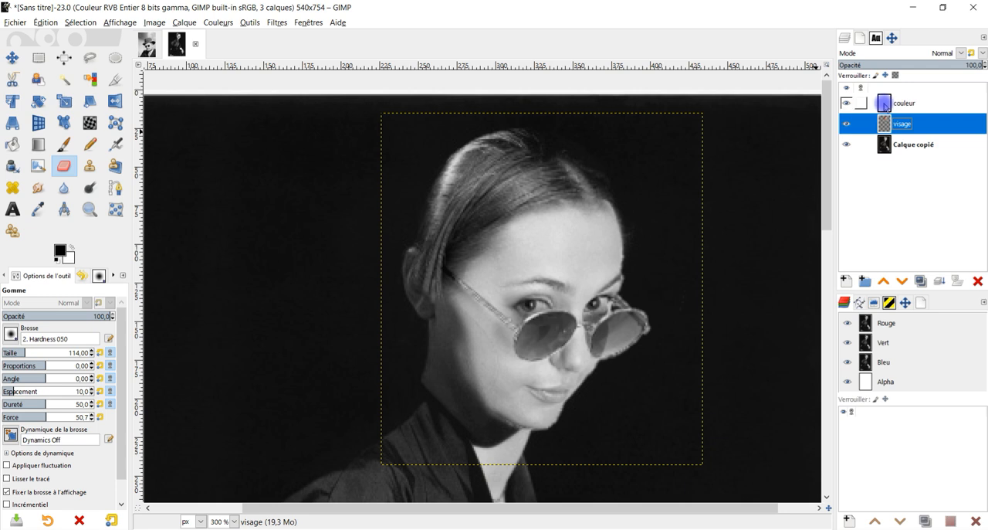
{"action": "right_click", "coordinate": [906, 132]}
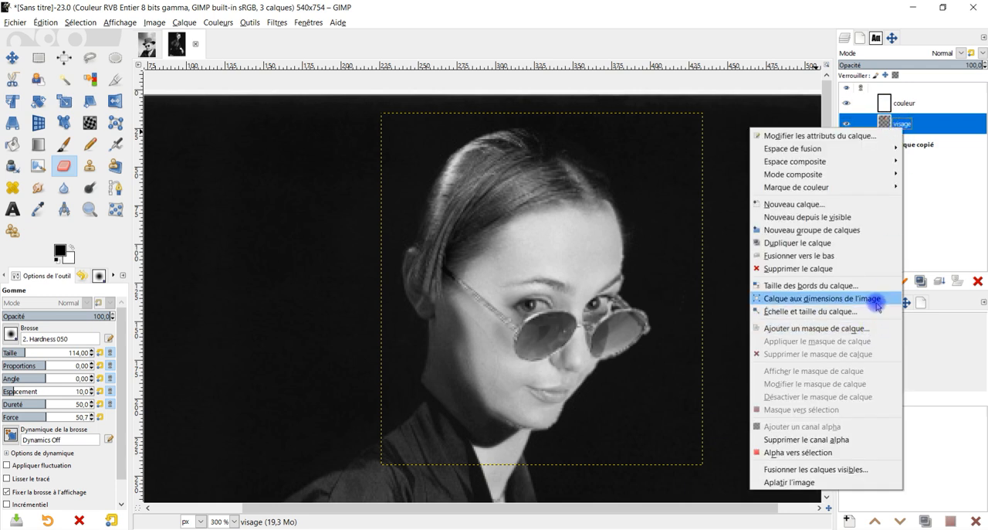
{"action": "left_click", "coordinate": [878, 306]}
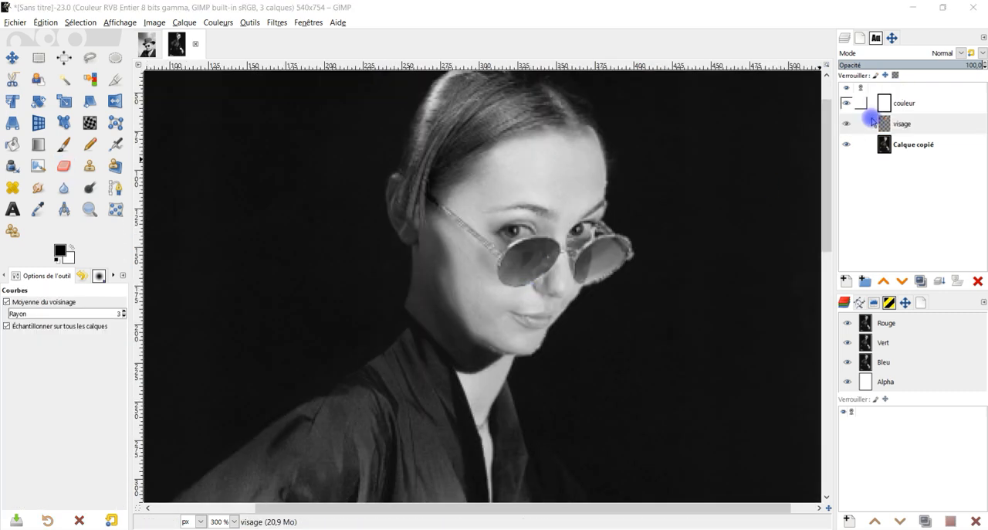
Set the eraser to the 2. Hardness 025 brush at size 122 for working on the visage layer.
{"action": "left_click", "coordinate": [887, 124]}
{"action": "left_click", "coordinate": [62, 168]}
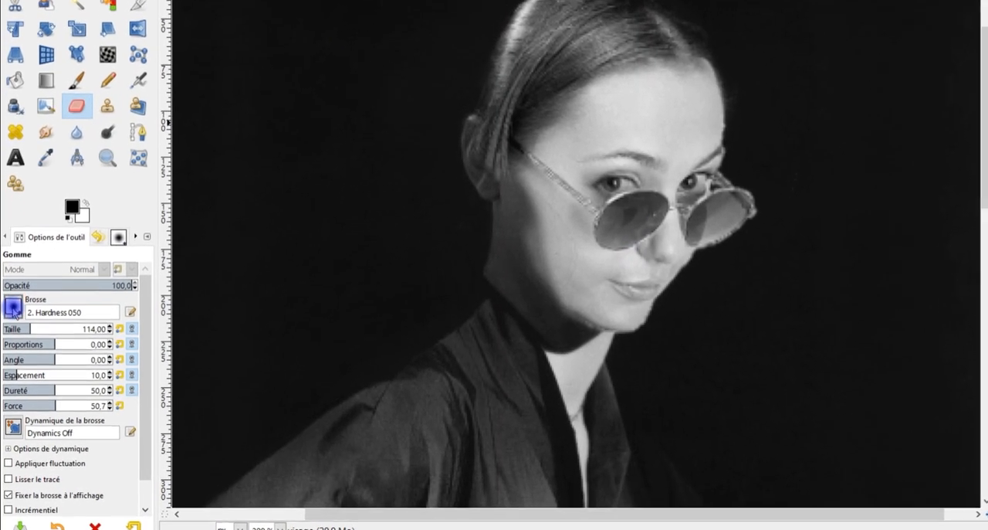
{"action": "left_click", "coordinate": [11, 330]}
{"action": "left_click", "coordinate": [21, 334]}
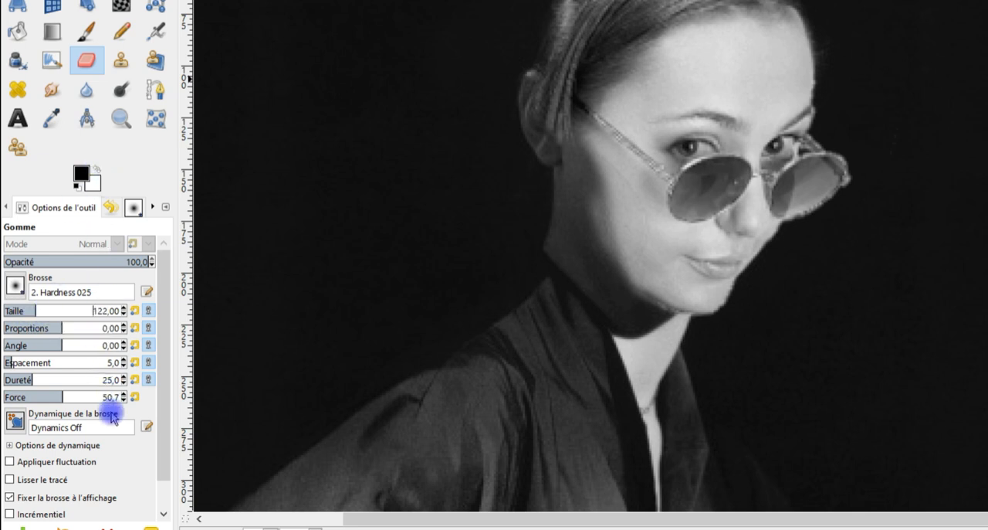
{"action": "left_click_drag", "start_coordinate": [159, 440], "coordinate": [165, 523]}
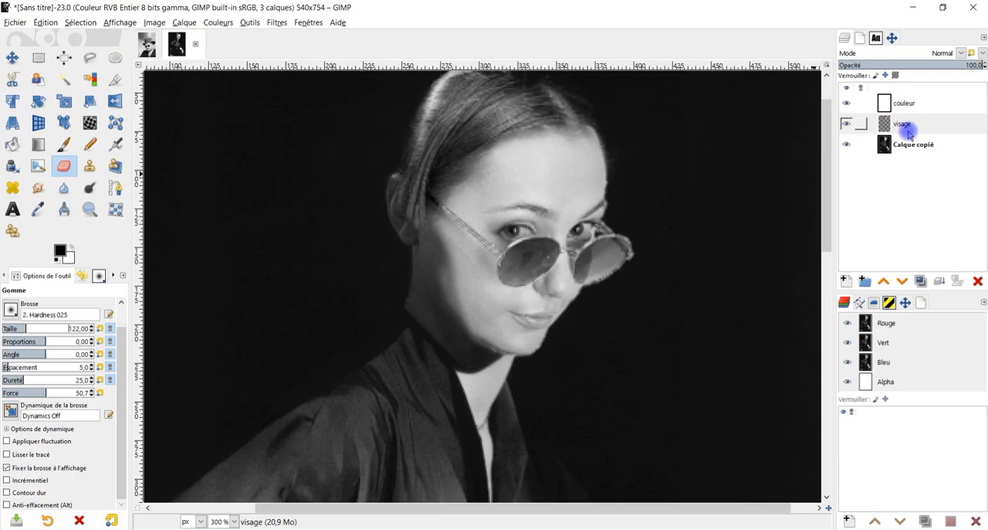
Try to soften the visage layer's cheek edge below the ear with the eraser, and undo the stroke.
{"action": "left_click", "coordinate": [905, 128]}
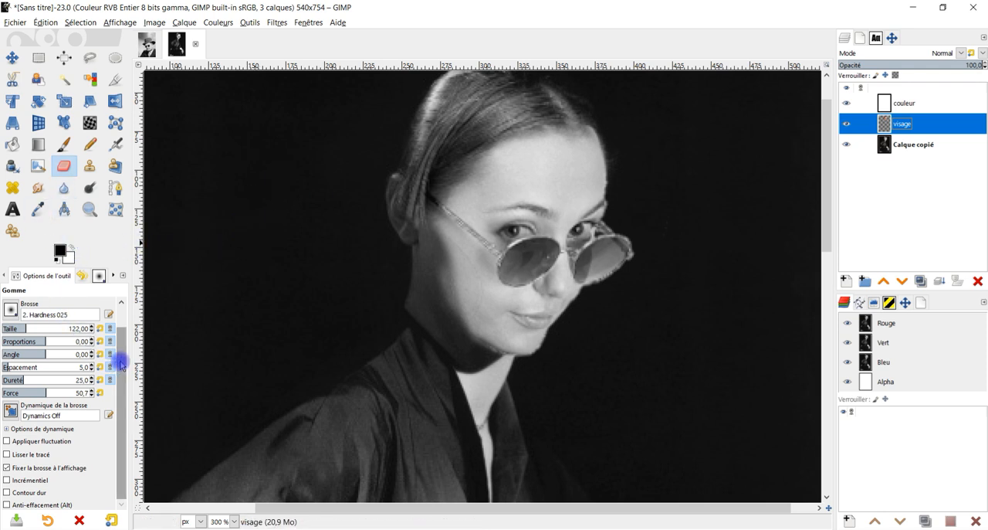
{"action": "scroll", "coordinate": [121, 363], "scroll_direction": "up", "scroll_amount": 2}
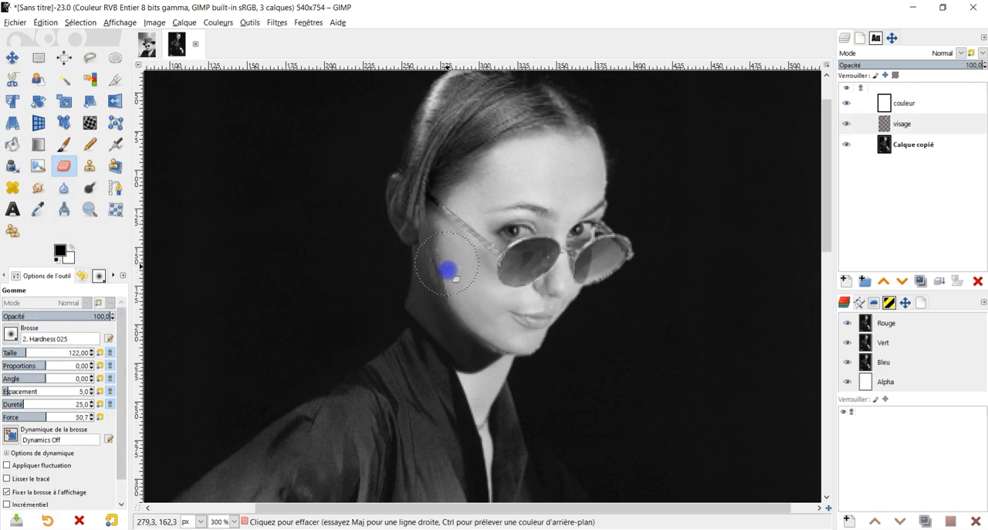
{"action": "scroll", "coordinate": [463, 266], "scroll_direction": "up", "scroll_amount": 3}
{"action": "key", "text": "ctrl+z"}
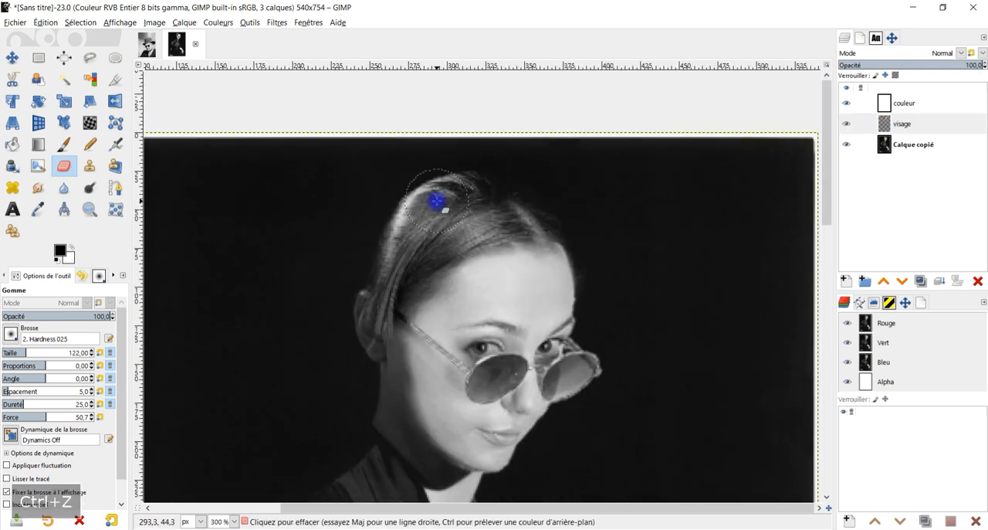
Try to blend the visage layer's hair edge above the ear with the eraser, and undo the strokes.
{"action": "mouse_move", "coordinate": [398, 211]}
{"action": "left_mouse_down"}
{"action": "mouse_move", "coordinate": [363, 338]}
{"action": "mouse_move", "coordinate": [392, 285]}
{"action": "left_mouse_up"}
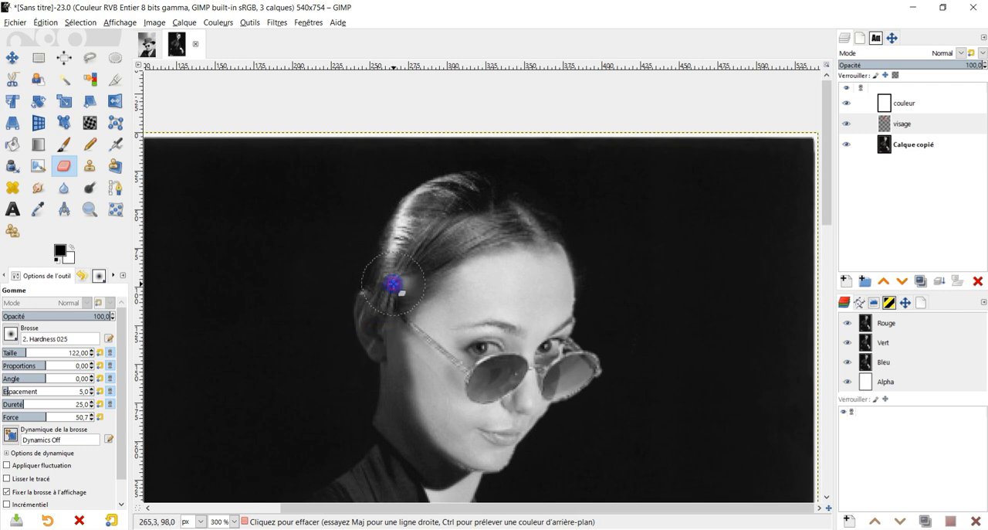
{"action": "key", "text": "ctrl+z"}
{"action": "scroll", "coordinate": [432, 255], "scroll_direction": "up", "scroll_amount": 1}
{"action": "key", "text": "ctrl+z"}
{"action": "scroll", "coordinate": [399, 256], "scroll_direction": "down", "scroll_amount": 5}
{"action": "scroll", "coordinate": [472, 375], "scroll_direction": "up", "scroll_amount": 4}
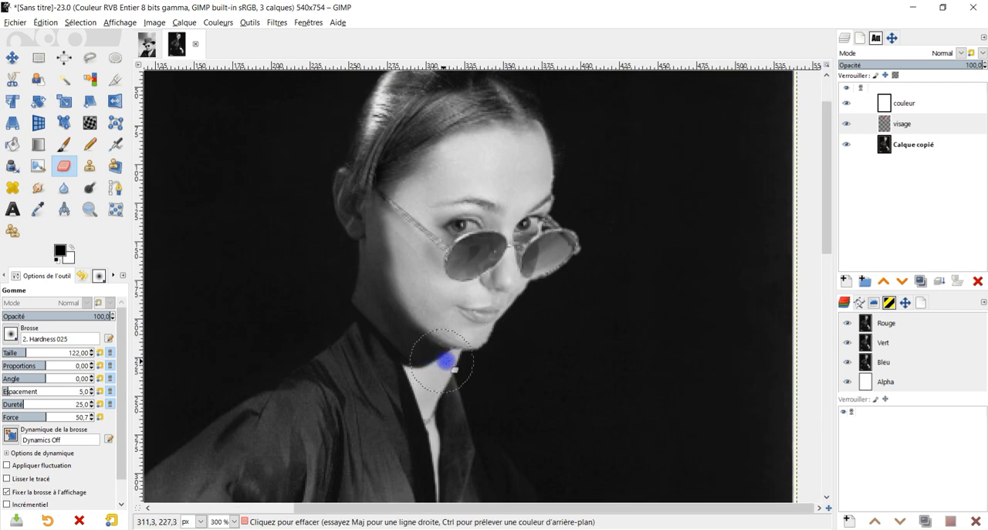
Hide and show the visage layer to compare the new face with the original portrait beneath.
{"action": "left_click", "coordinate": [847, 124]}
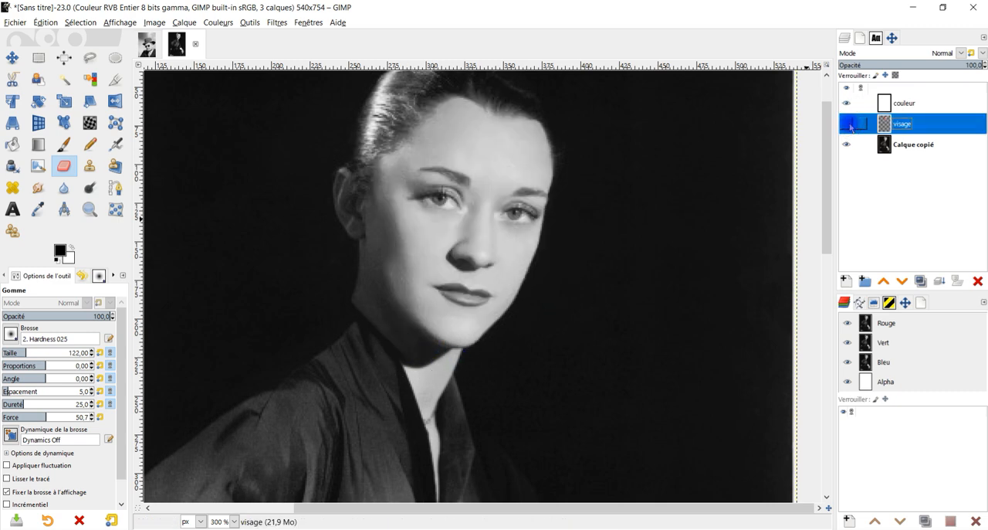
{"action": "left_click", "coordinate": [849, 124]}
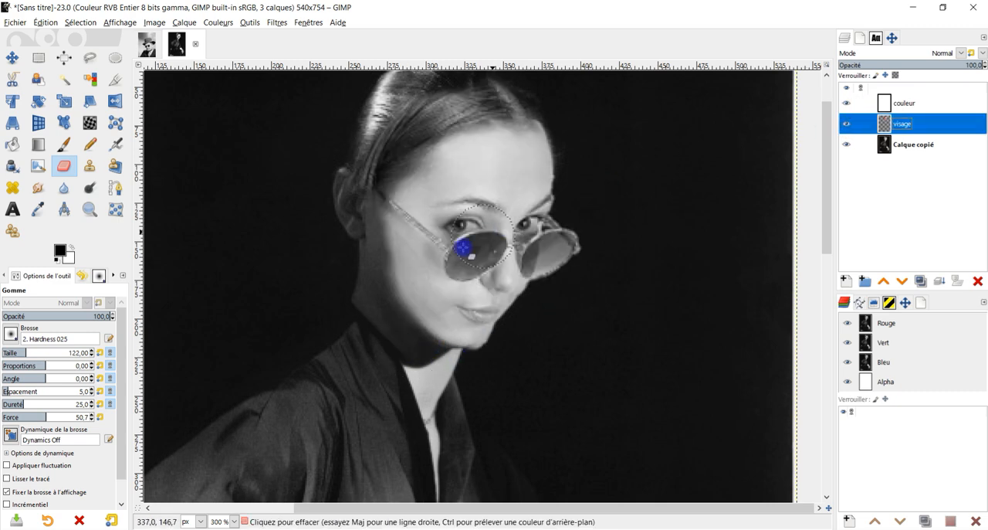
{"action": "scroll", "coordinate": [398, 320], "scroll_direction": "down", "scroll_amount": 1}
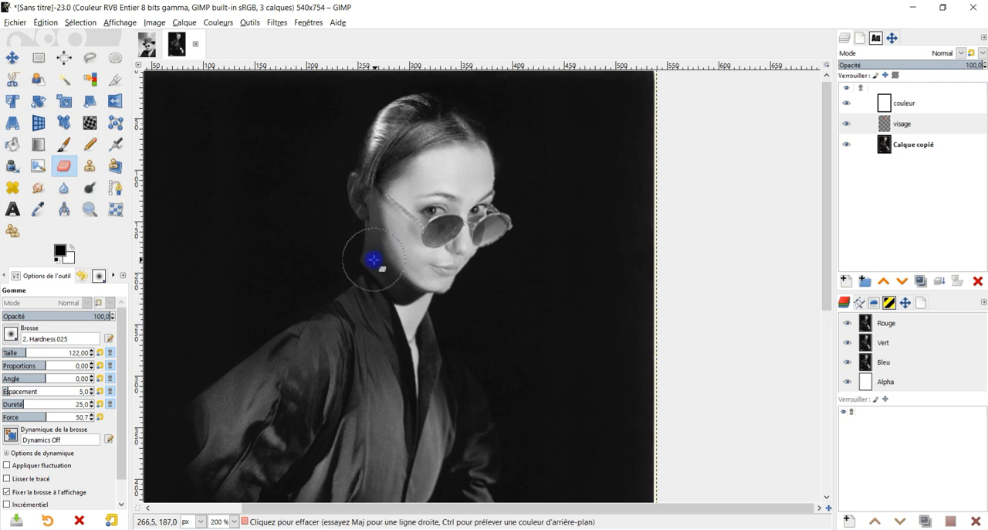
Try to blend the visage layer's cheek and temple hair with the eraser at 51.4 opacity, and undo the stroke.
{"action": "left_click", "coordinate": [64, 316]}
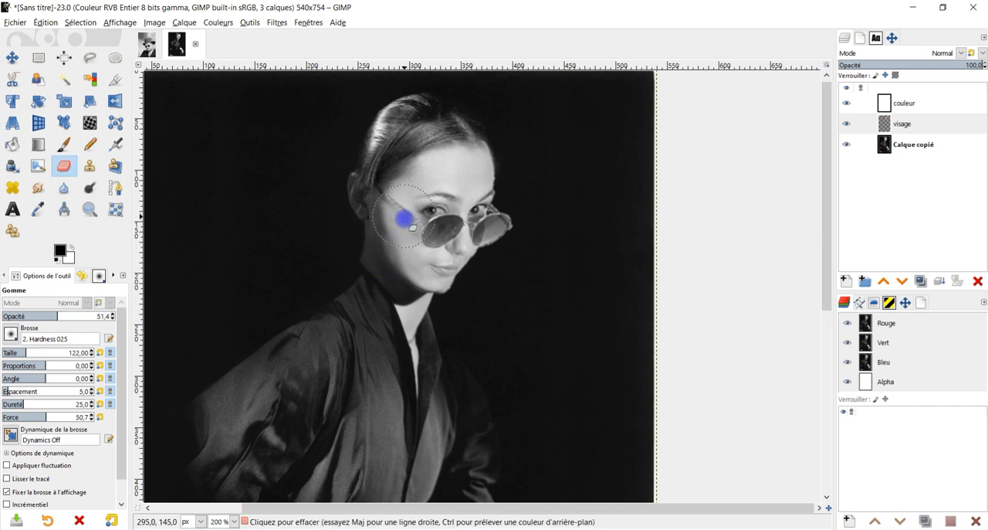
{"action": "left_click_drag", "start_coordinate": [405, 245], "coordinate": [403, 229]}
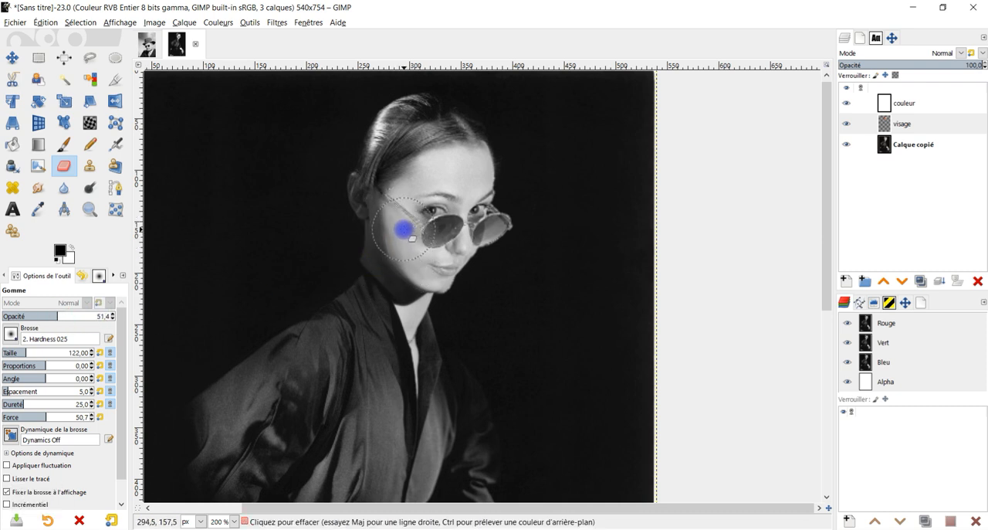
{"action": "scroll", "coordinate": [561, 162], "scroll_direction": "down", "scroll_amount": 3}
{"action": "scroll", "coordinate": [556, 173], "scroll_direction": "up", "scroll_amount": 1}
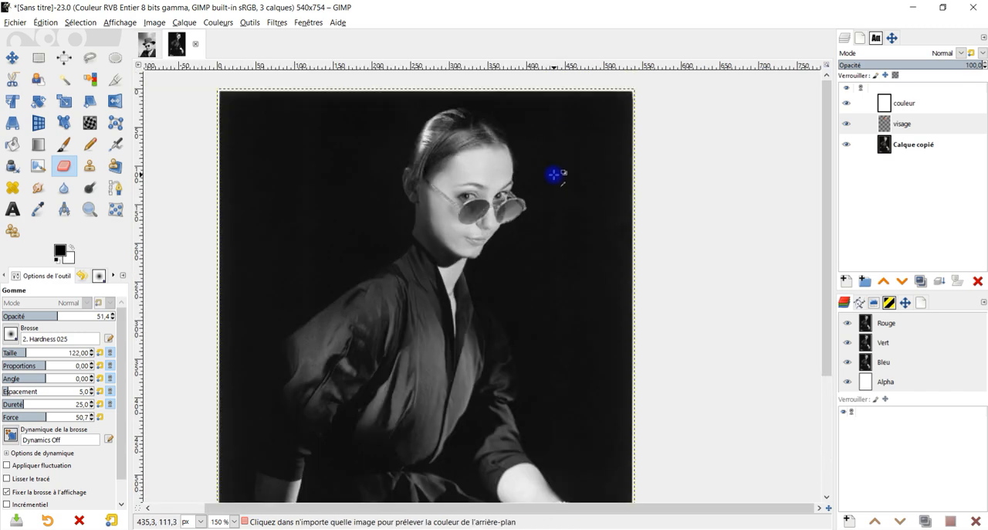
{"action": "scroll", "coordinate": [556, 205], "scroll_direction": "up", "scroll_amount": 1}
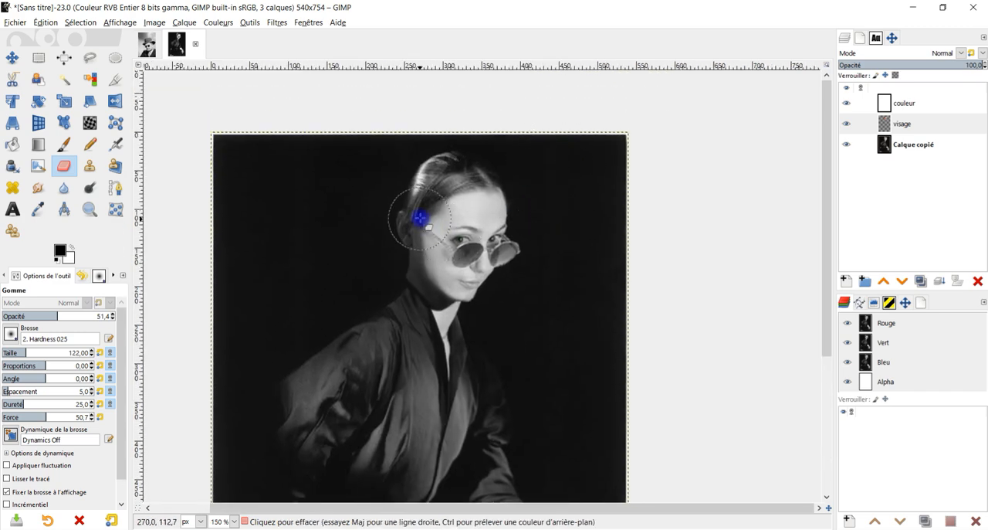
{"action": "scroll", "coordinate": [421, 207], "scroll_direction": "up", "scroll_amount": 3}
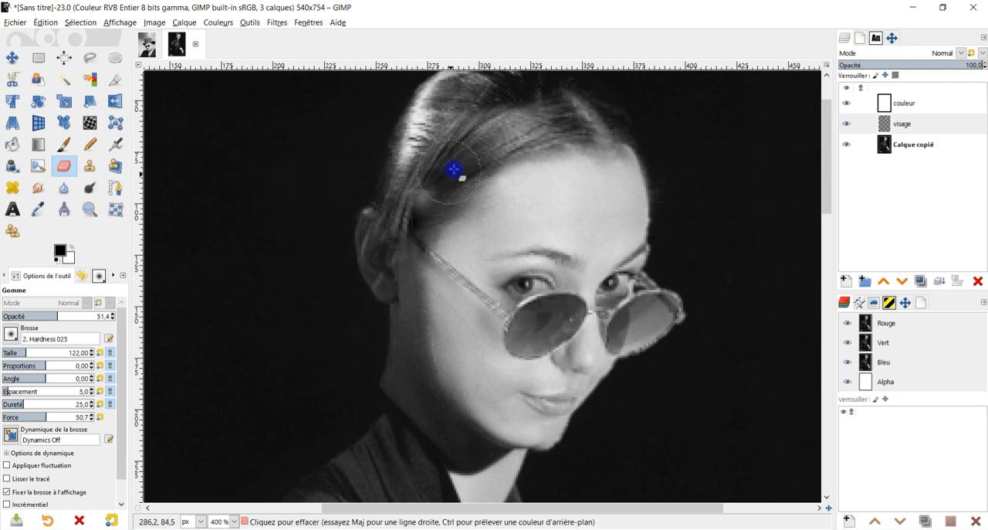
{"action": "key", "text": "ctrl+z"}
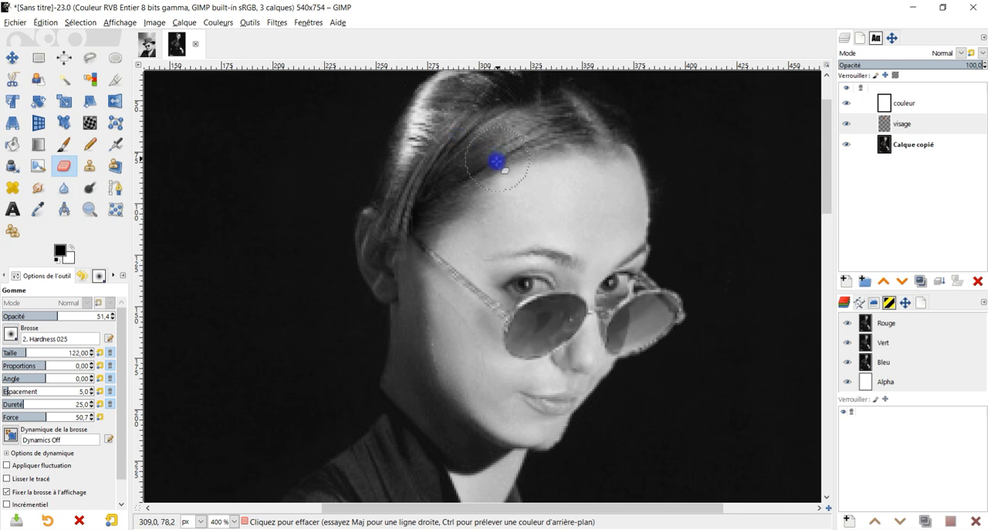
Partially erase the light area of the outer sunglasses lens on the visage layer with the eraser at 23.3 opacity.
{"action": "scroll", "coordinate": [487, 234], "scroll_direction": "down", "scroll_amount": 4}
{"action": "scroll", "coordinate": [490, 317], "scroll_direction": "up", "scroll_amount": 2}
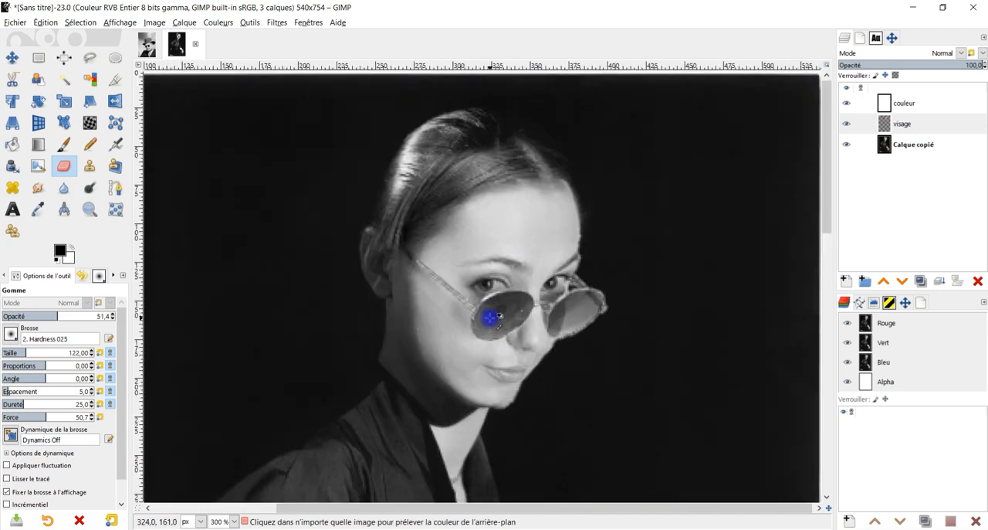
{"action": "scroll", "coordinate": [514, 305], "scroll_direction": "up", "scroll_amount": 2}
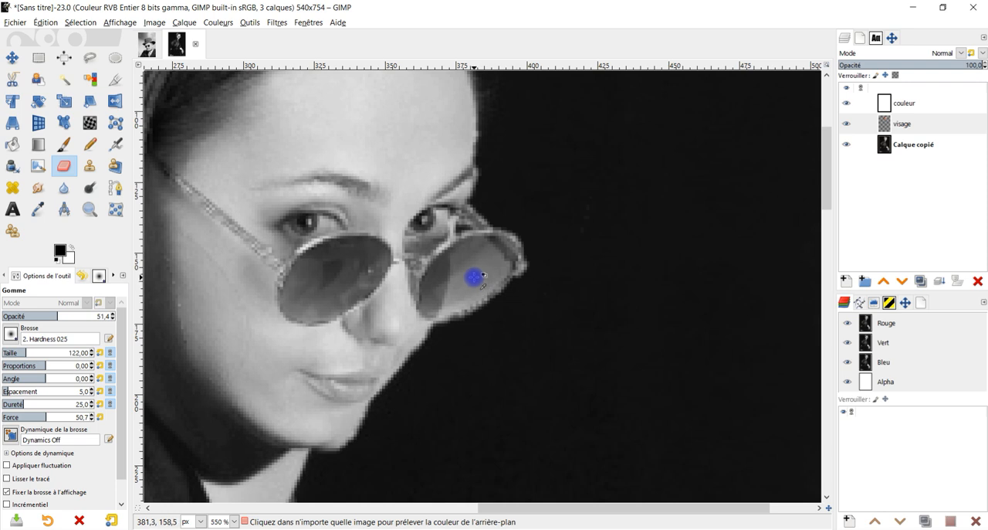
{"action": "scroll", "coordinate": [473, 276], "scroll_direction": "up", "scroll_amount": 1}
{"action": "left_click", "coordinate": [899, 123]}
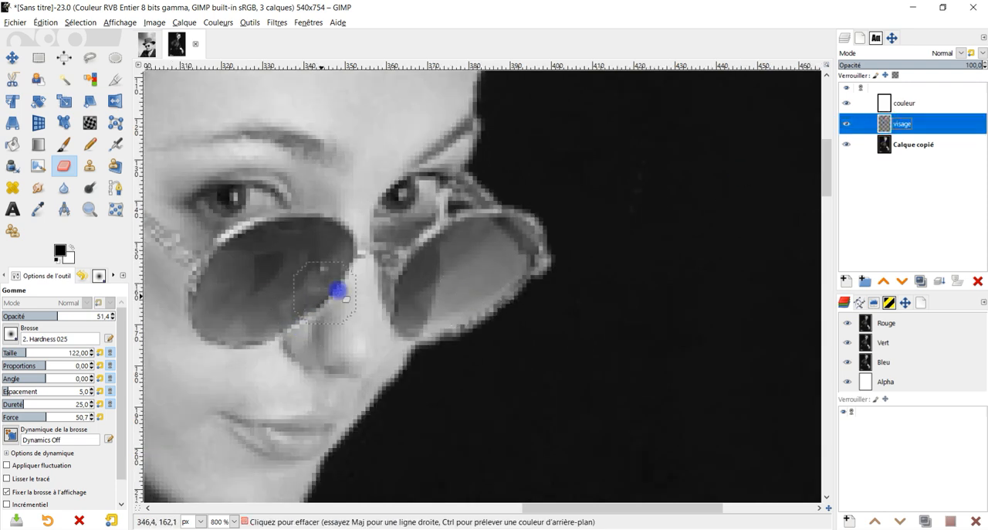
{"action": "left_click_drag", "start_coordinate": [39, 320], "coordinate": [27, 317]}
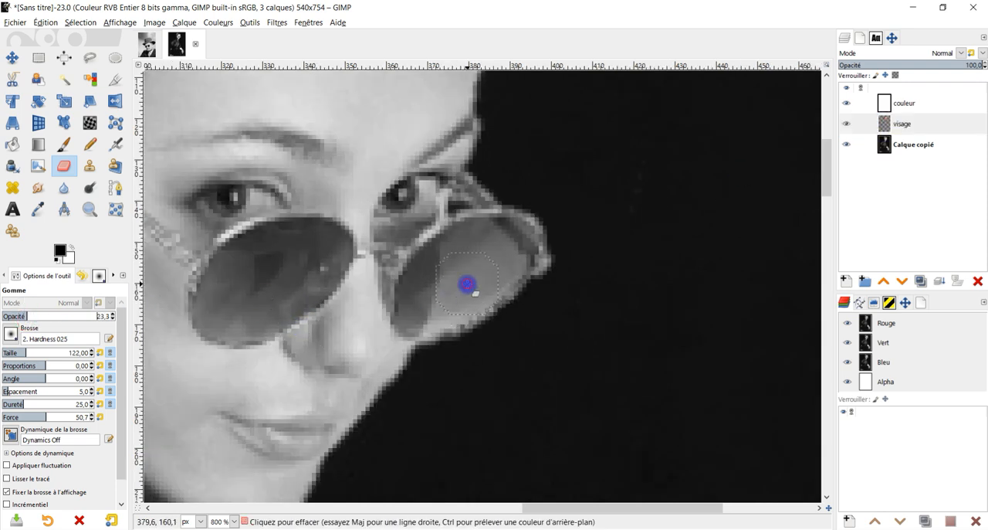
{"action": "left_click_drag", "start_coordinate": [477, 255], "coordinate": [492, 255]}
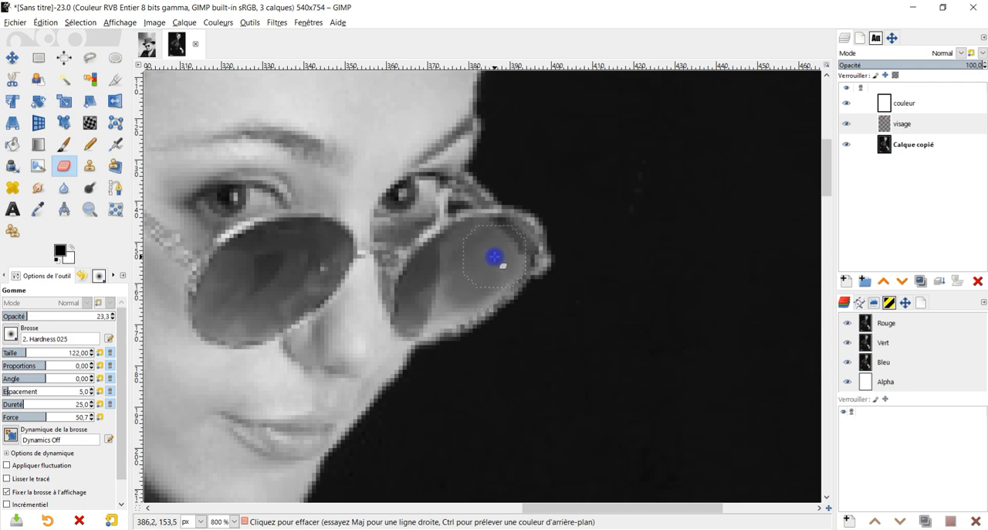
{"action": "left_click_drag", "start_coordinate": [502, 269], "coordinate": [479, 286]}
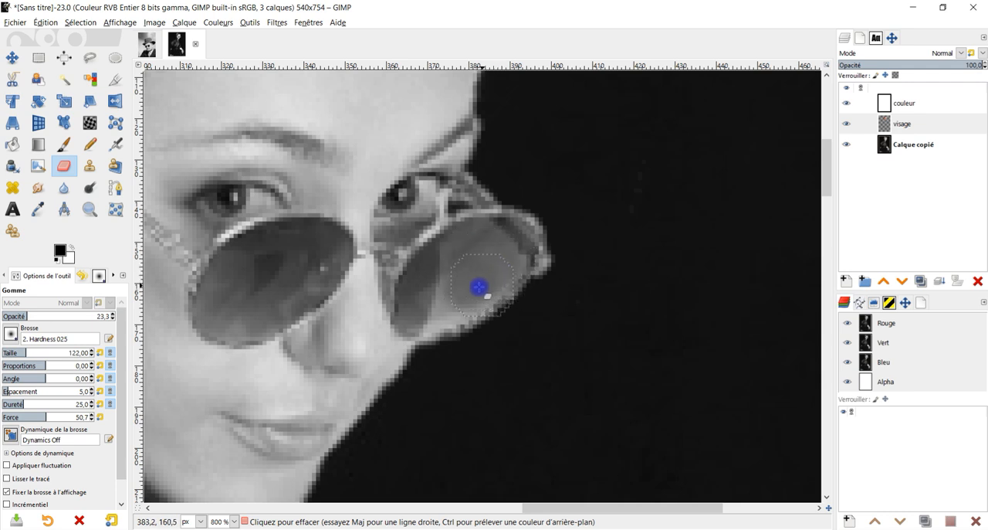
{"action": "scroll", "coordinate": [460, 296], "scroll_direction": "up", "scroll_amount": 1}
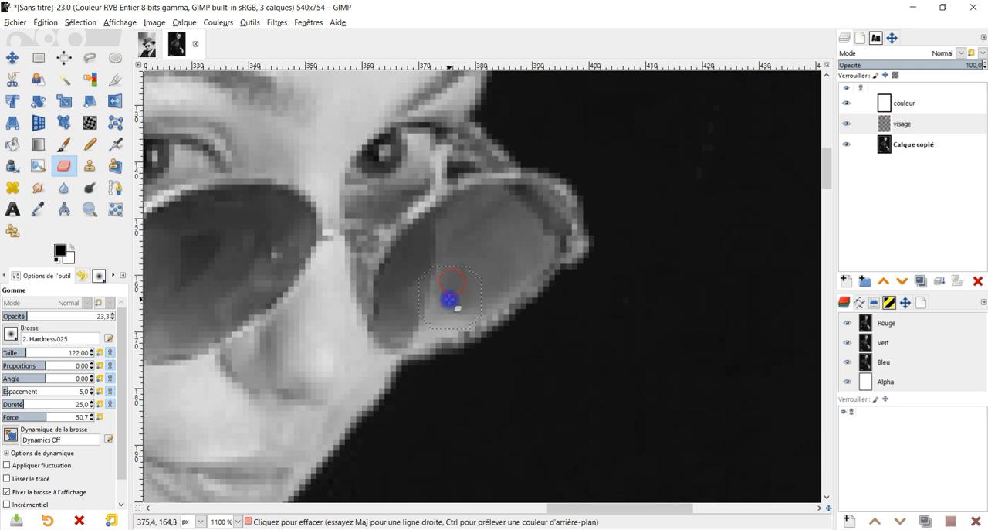
{"action": "mouse_move", "coordinate": [426, 330]}
{"action": "left_mouse_down"}
{"action": "mouse_move", "coordinate": [527, 265]}
{"action": "mouse_move", "coordinate": [509, 264]}
{"action": "mouse_move", "coordinate": [502, 226]}
{"action": "left_mouse_up"}
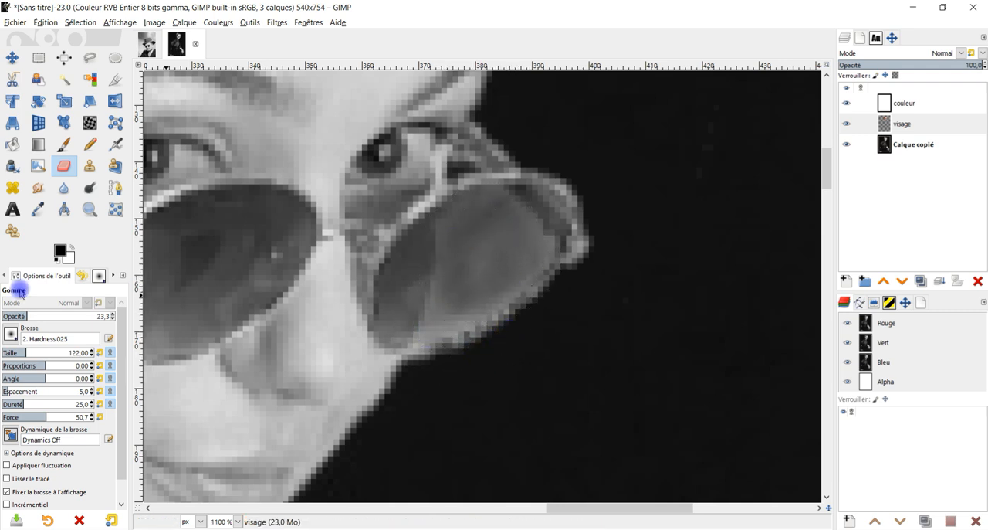
Restore the eraser opacity to 100 and erase the pale fringe along the outer lens's lower edge.
{"action": "left_click_drag", "start_coordinate": [32, 315], "coordinate": [116, 315]}
{"action": "left_click_drag", "start_coordinate": [463, 370], "coordinate": [565, 293]}
{"action": "scroll", "coordinate": [447, 366], "scroll_direction": "down", "scroll_amount": 3, "text": "ctrl"}
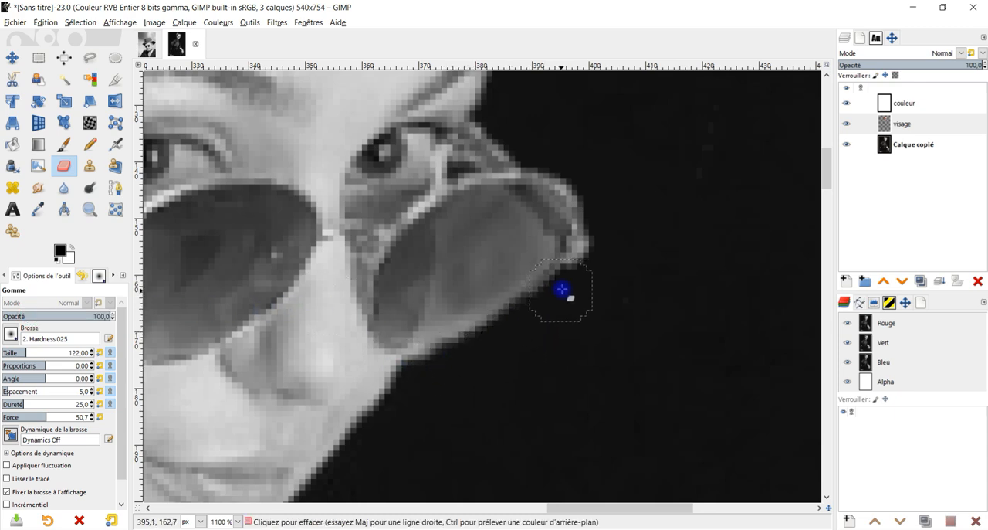
Clean the face contour from chin to outer lens with the eraser, using the 2. Hardness 075 brush at size 181.
{"action": "scroll", "coordinate": [447, 394], "scroll_direction": "up", "scroll_amount": 3, "text": "ctrl"}
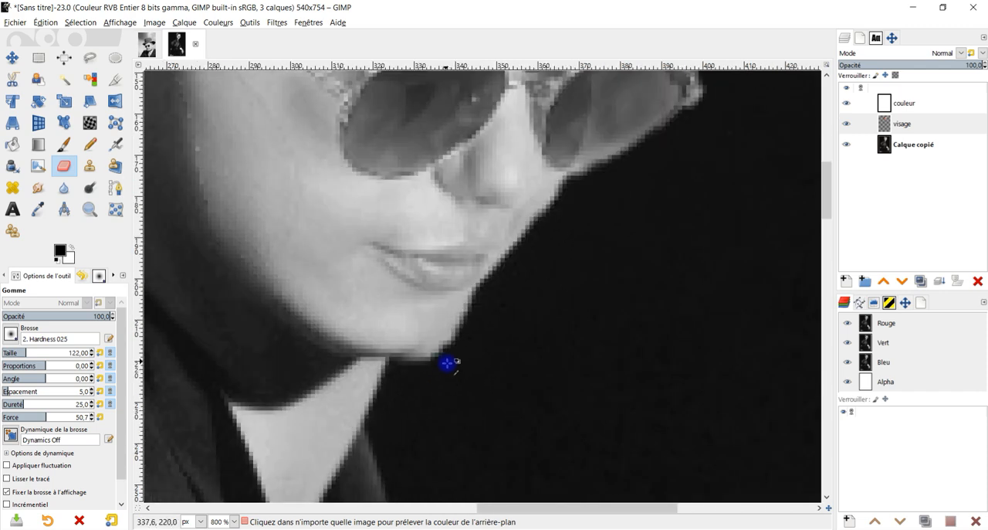
{"action": "left_click", "coordinate": [11, 332]}
{"action": "left_click", "coordinate": [40, 366]}
{"action": "left_click", "coordinate": [33, 352]}
{"action": "mouse_move", "coordinate": [505, 320]}
{"action": "left_mouse_down"}
{"action": "mouse_move", "coordinate": [454, 386]}
{"action": "mouse_move", "coordinate": [525, 269]}
{"action": "left_mouse_up"}
{"action": "mouse_move", "coordinate": [578, 213]}
{"action": "left_mouse_down"}
{"action": "mouse_move", "coordinate": [628, 144]}
{"action": "mouse_move", "coordinate": [664, 126]}
{"action": "left_mouse_up"}
{"action": "scroll", "coordinate": [704, 106], "scroll_direction": "up", "scroll_amount": 3, "text": "ctrl"}
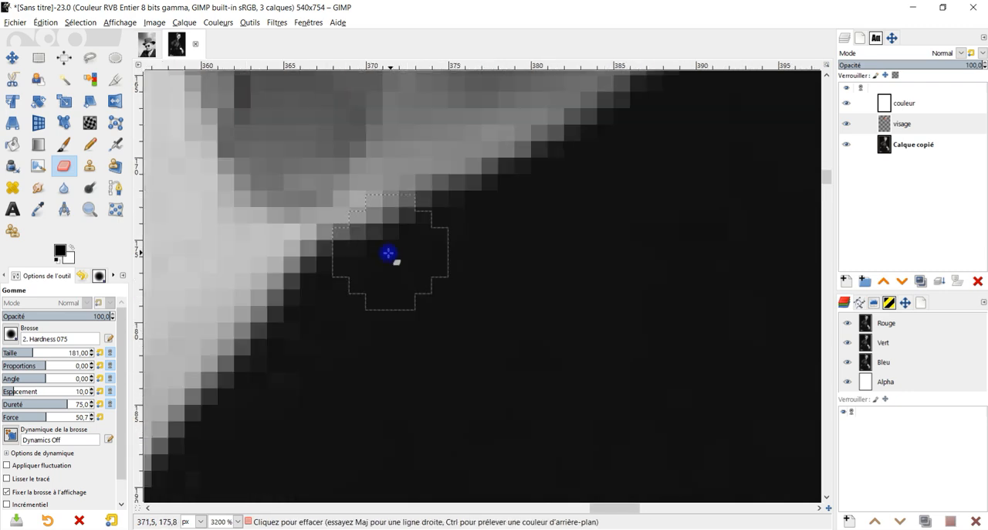
Erase the remaining stray pixels along the outer corner of the sunglasses frame on the visage layer.
{"action": "scroll", "coordinate": [595, 214], "scroll_direction": "down", "scroll_amount": 6, "text": "ctrl"}
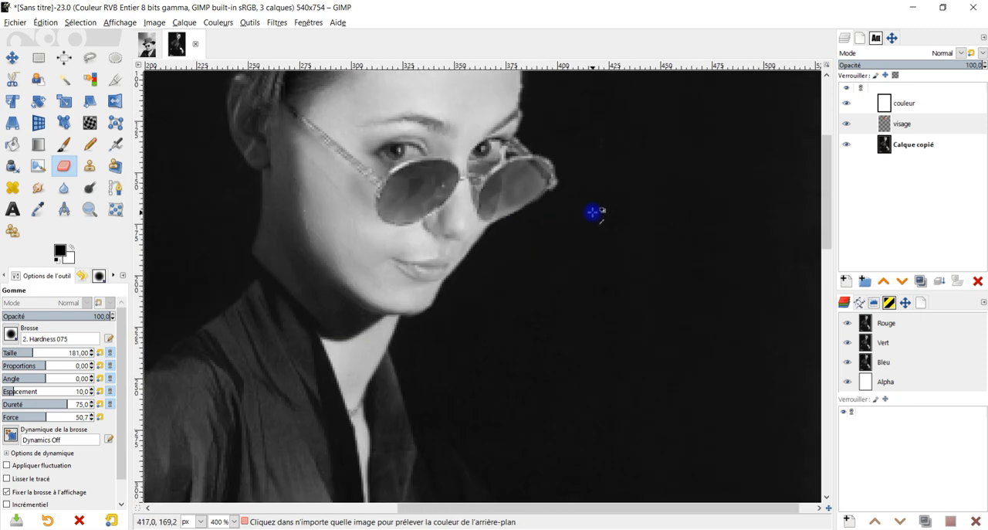
{"action": "scroll", "coordinate": [595, 194], "scroll_direction": "up", "scroll_amount": 8, "text": "ctrl"}
{"action": "mouse_move", "coordinate": [332, 278]}
{"action": "left_mouse_down"}
{"action": "mouse_move", "coordinate": [343, 250]}
{"action": "mouse_move", "coordinate": [330, 250]}
{"action": "mouse_move", "coordinate": [345, 241]}
{"action": "mouse_move", "coordinate": [560, 354]}
{"action": "mouse_move", "coordinate": [432, 283]}
{"action": "left_mouse_up"}
{"action": "mouse_move", "coordinate": [391, 237]}
{"action": "left_mouse_down"}
{"action": "mouse_move", "coordinate": [387, 224]}
{"action": "mouse_move", "coordinate": [342, 223]}
{"action": "left_mouse_up"}
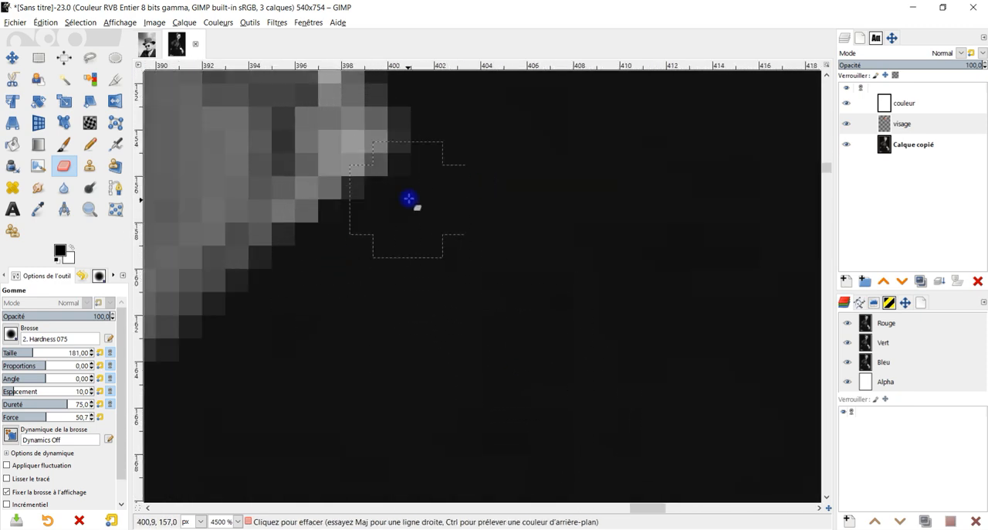
Examine the finished head blend up close and in the whole portrait, toggling the visage layer's visibility to compare it with the original.
{"action": "scroll", "coordinate": [386, 342], "scroll_direction": "down", "scroll_amount": 9, "text": "ctrl"}
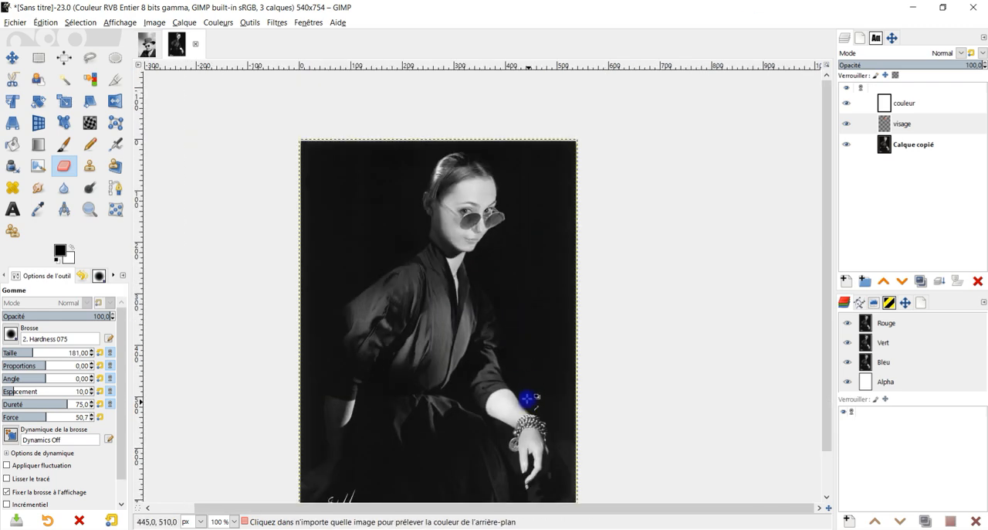
{"action": "scroll", "coordinate": [528, 400], "scroll_direction": "up", "scroll_amount": 1, "text": "ctrl"}
{"action": "scroll", "coordinate": [444, 180], "scroll_direction": "up", "scroll_amount": 1, "text": "ctrl"}
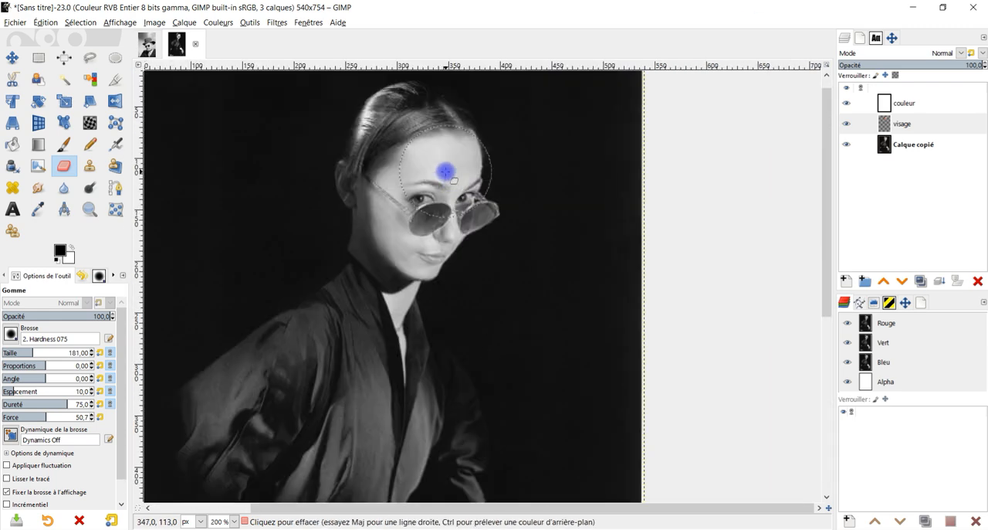
{"action": "scroll", "coordinate": [355, 141], "scroll_direction": "up", "scroll_amount": 2, "text": "ctrl"}
{"action": "left_click", "coordinate": [846, 125]}
{"action": "left_click", "coordinate": [846, 125]}
{"action": "left_click", "coordinate": [846, 125]}
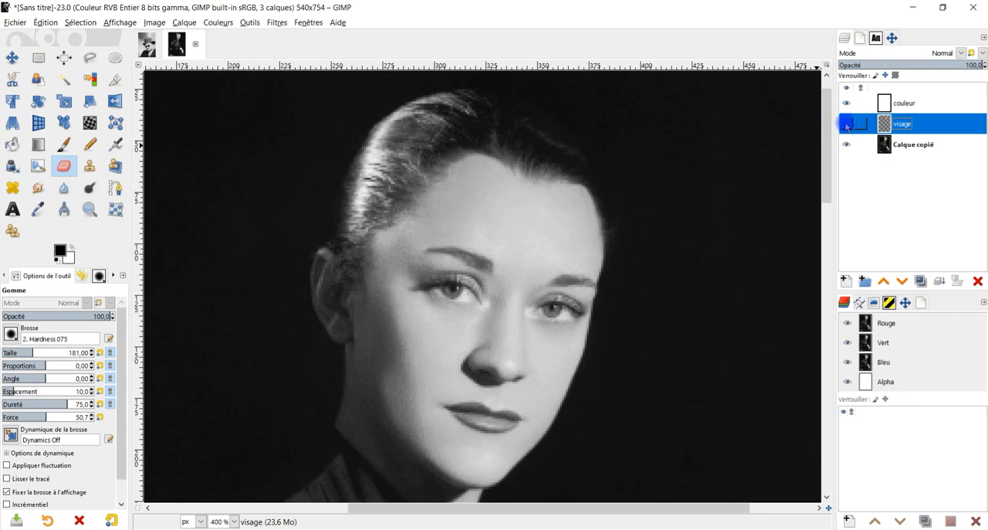
{"action": "left_click", "coordinate": [846, 124]}
{"action": "left_click", "coordinate": [846, 124]}
{"action": "left_click", "coordinate": [846, 125]}
{"action": "scroll", "coordinate": [363, 270], "scroll_direction": "up", "scroll_amount": 2, "text": "ctrl"}
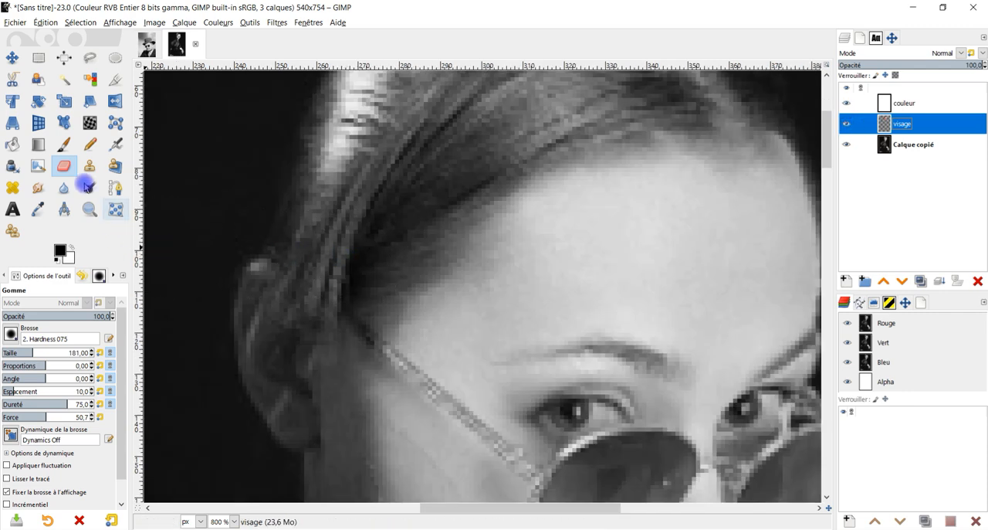
{"action": "left_click", "coordinate": [58, 168]}
{"action": "scroll", "coordinate": [536, 181], "scroll_direction": "down", "scroll_amount": 2, "text": "ctrl"}
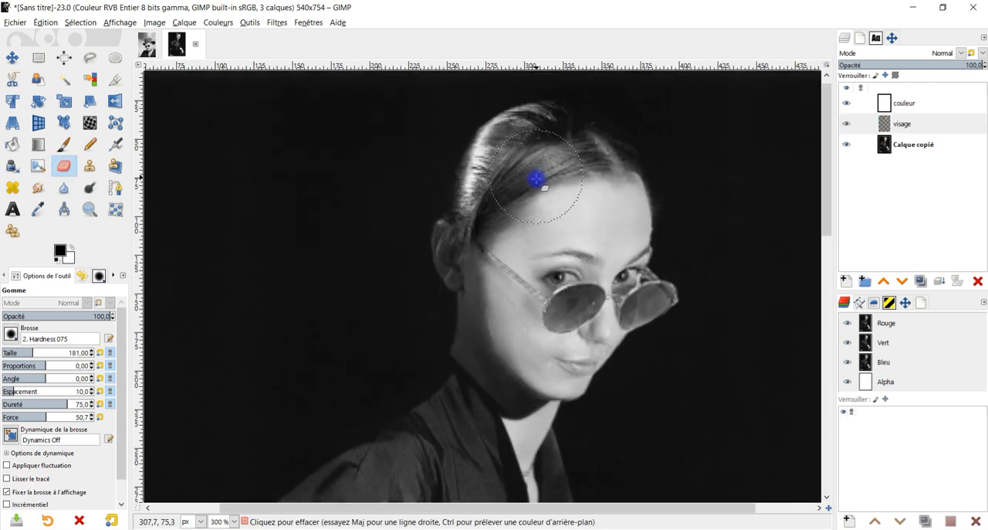
{"action": "scroll", "coordinate": [501, 317], "scroll_direction": "down", "scroll_amount": 3, "text": "ctrl"}
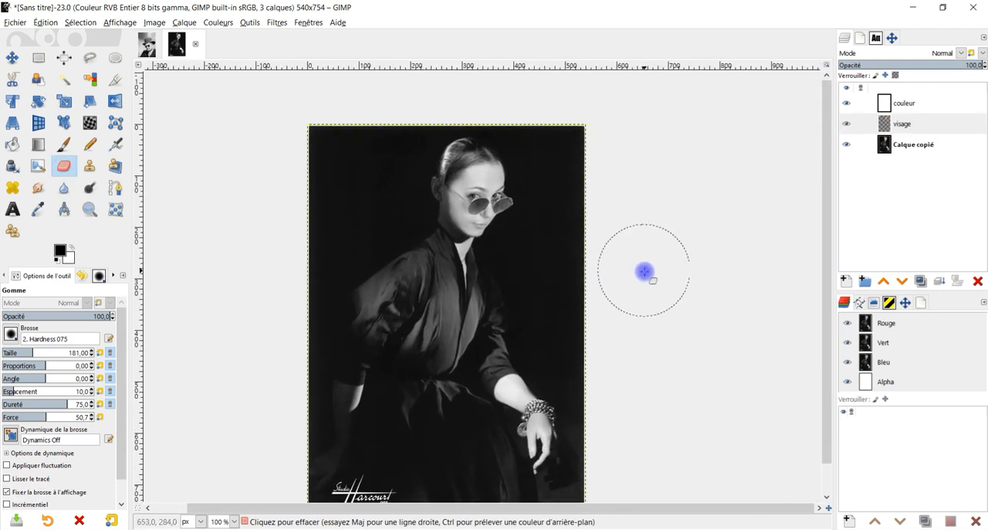
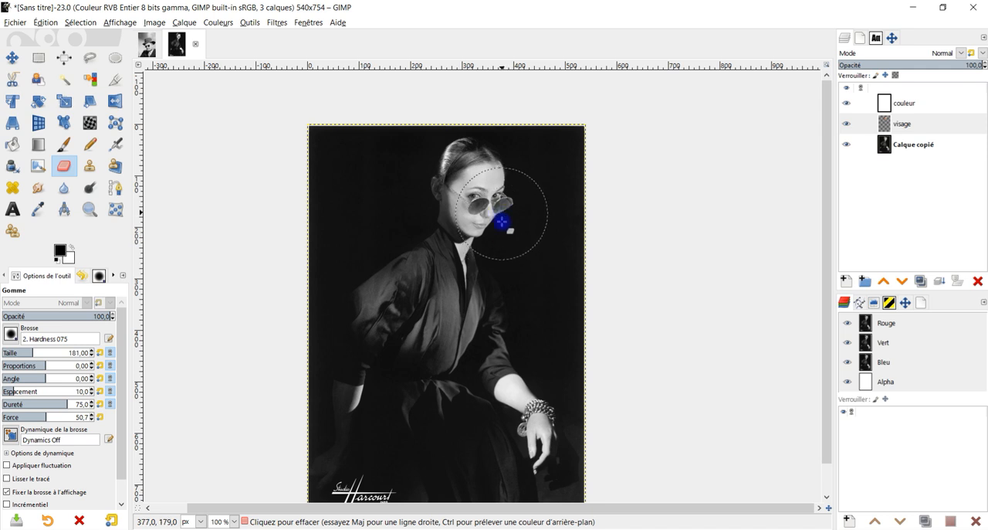
Apply an Exposure adjustment to the visage layer with black level 0.018 and exposure 0.311.
{"action": "left_click", "coordinate": [851, 122]}
{"action": "left_click_drag", "start_coordinate": [885, 125], "coordinate": [284, 68]}
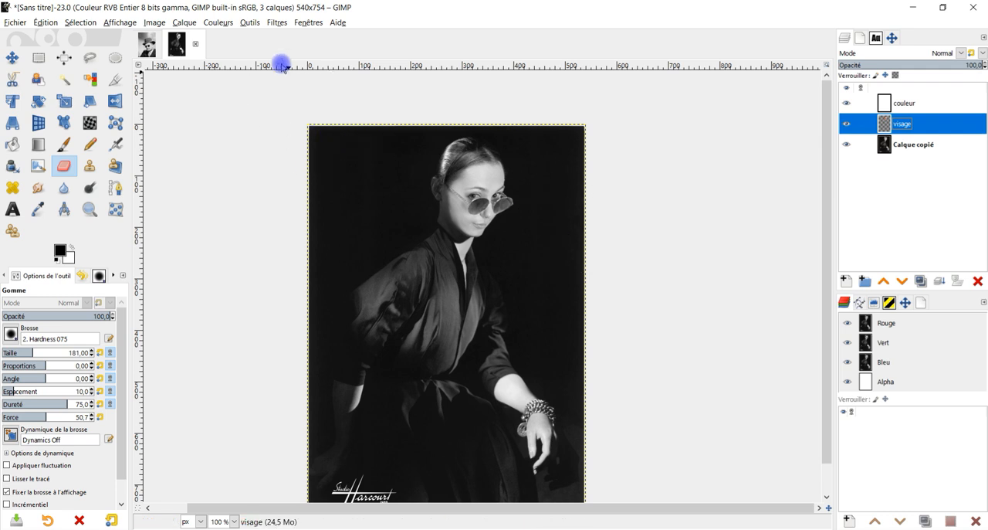
{"action": "left_click", "coordinate": [218, 21]}
{"action": "left_click", "coordinate": [244, 101]}
{"action": "left_click", "coordinate": [222, 241]}
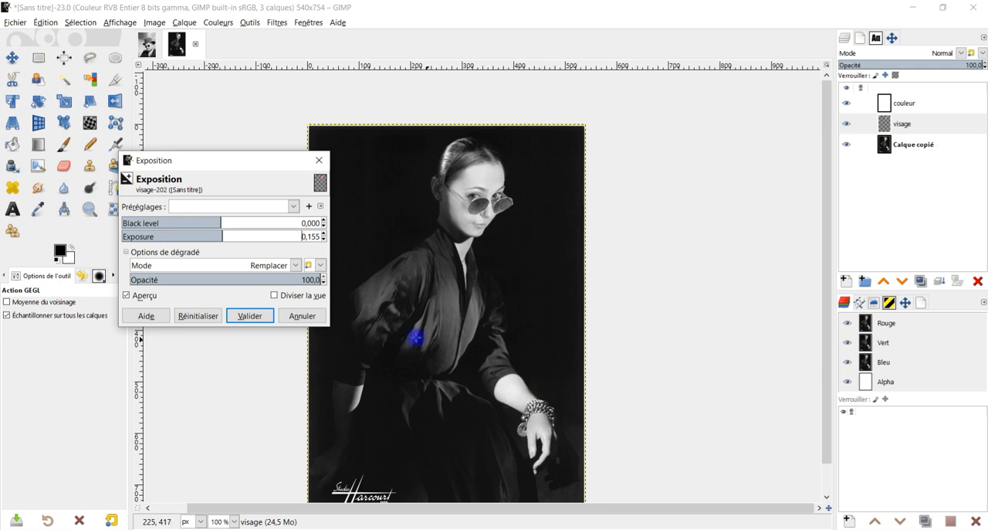
{"action": "left_click_drag", "start_coordinate": [216, 221], "coordinate": [212, 222]}
{"action": "left_click", "coordinate": [148, 297]}
{"action": "left_click", "coordinate": [149, 298]}
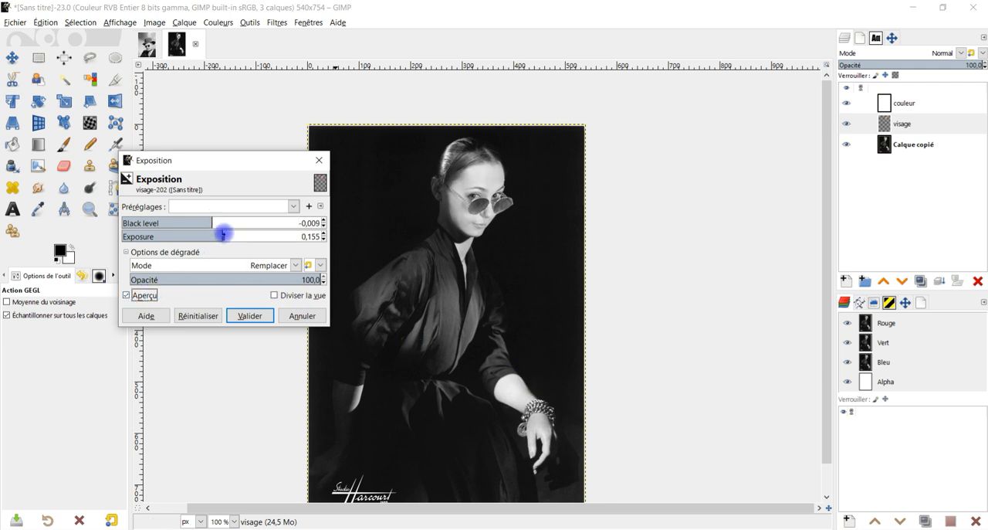
{"action": "mouse_move", "coordinate": [223, 233]}
{"action": "left_mouse_down"}
{"action": "mouse_move", "coordinate": [239, 223]}
{"action": "mouse_move", "coordinate": [222, 235]}
{"action": "left_mouse_up"}
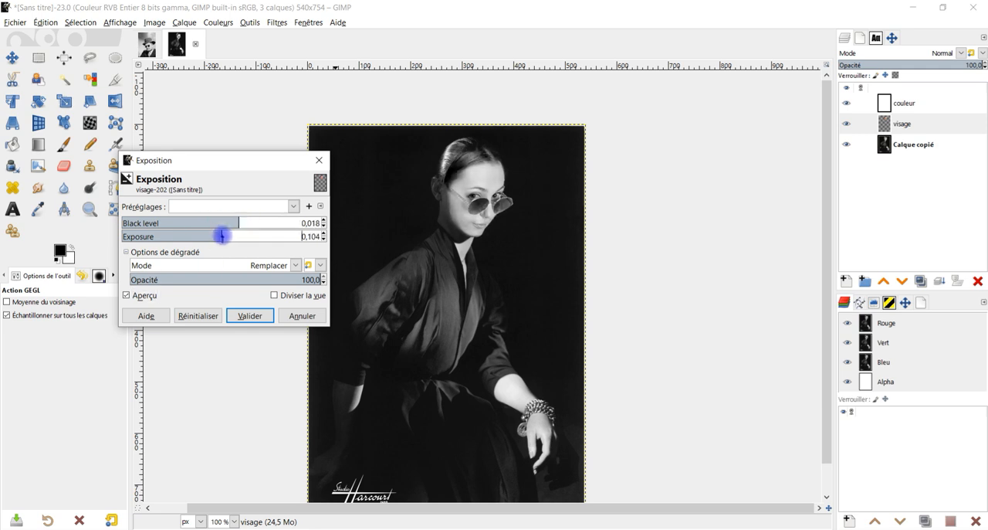
{"action": "scroll", "coordinate": [223, 236], "scroll_direction": "up", "scroll_amount": 1}
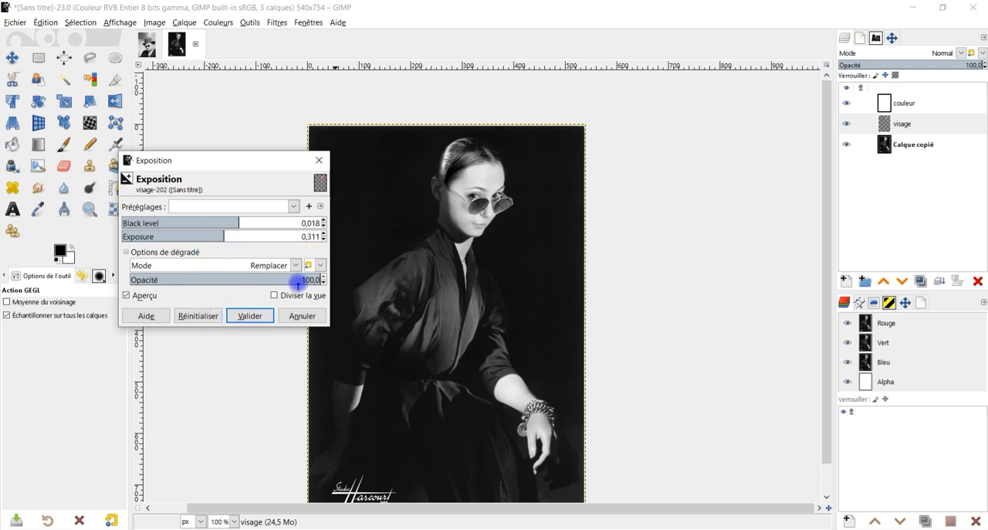
{"action": "left_click", "coordinate": [253, 315]}
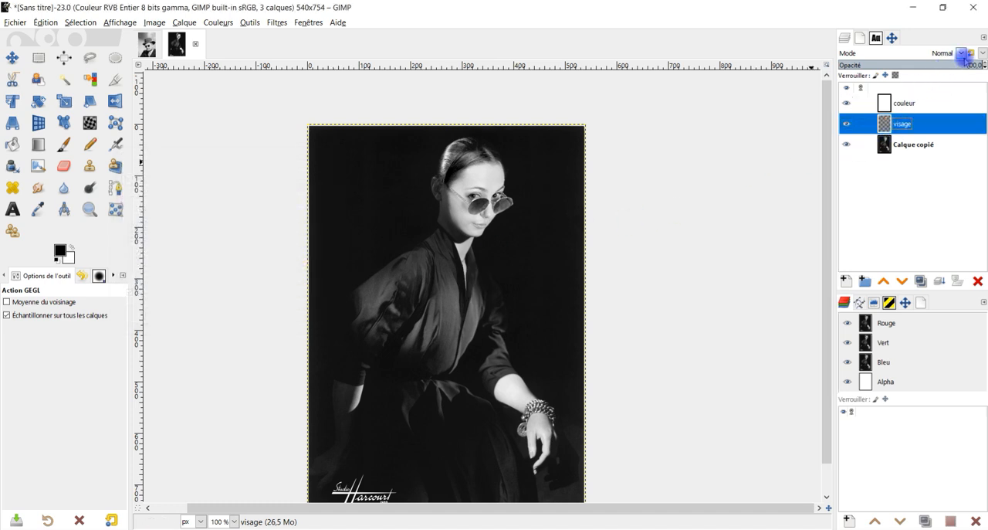
Hide the Calque copié background layer and rename it "original".
{"action": "left_click_drag", "start_coordinate": [964, 66], "coordinate": [986, 65]}
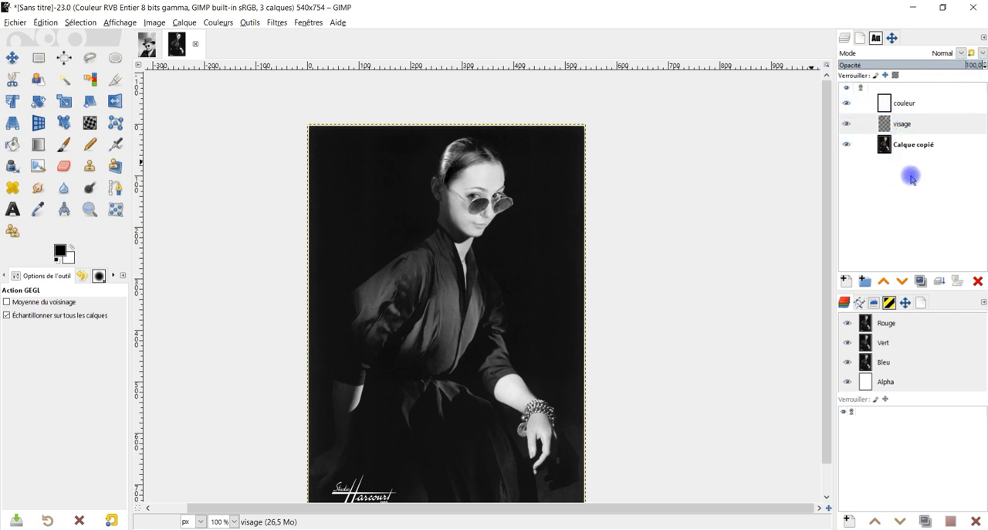
{"action": "left_click_drag", "start_coordinate": [598, 288], "coordinate": [591, 266]}
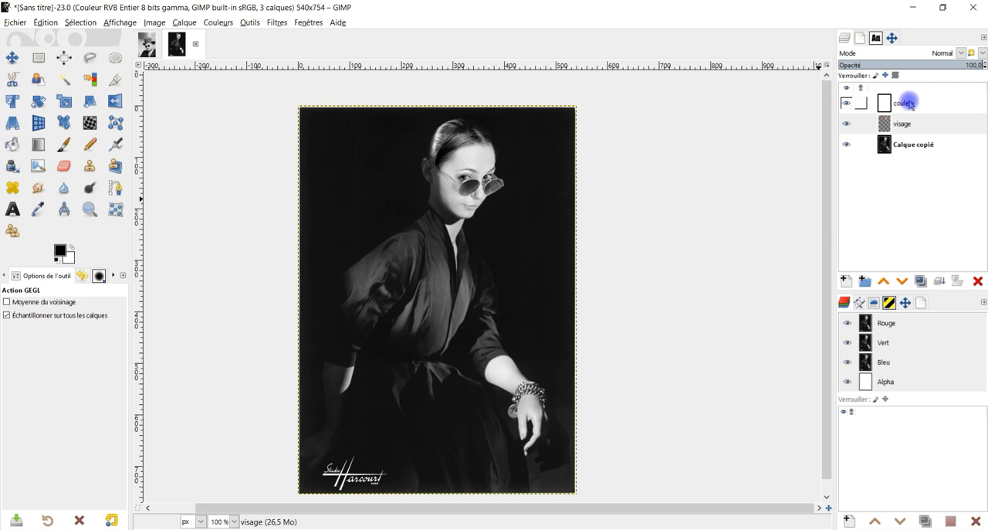
{"action": "left_click", "coordinate": [849, 148]}
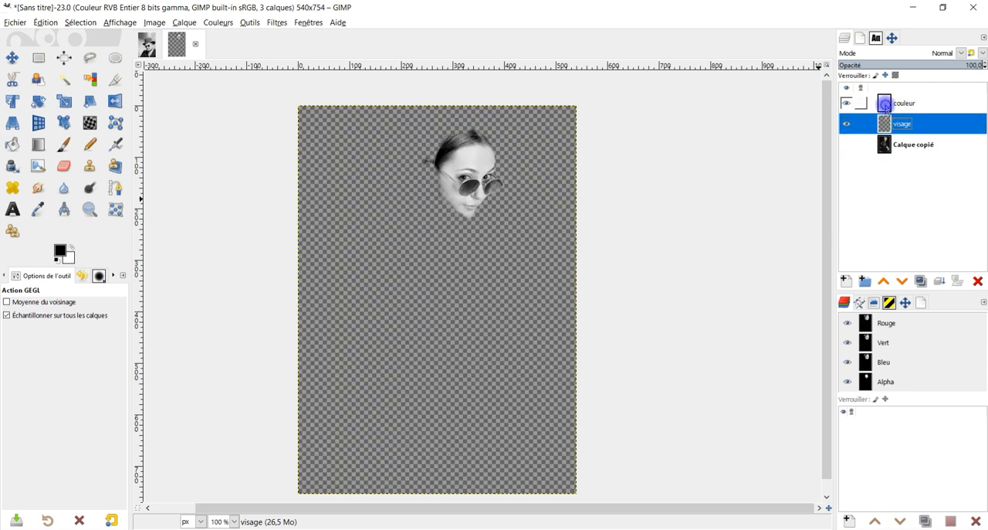
{"action": "right_click", "coordinate": [886, 106]}
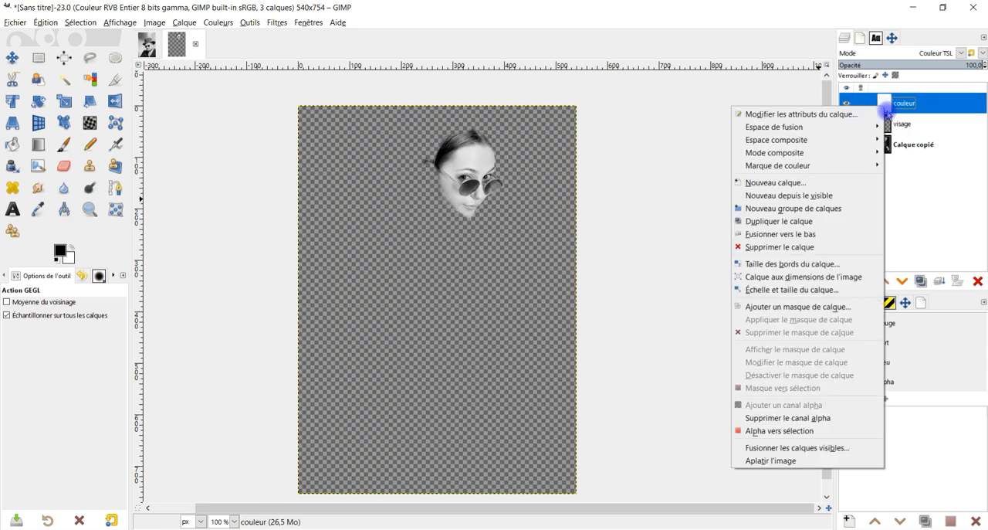
{"action": "left_click", "coordinate": [931, 148]}
{"action": "double_click", "coordinate": [918, 145]}
{"action": "type", "text": "or"}
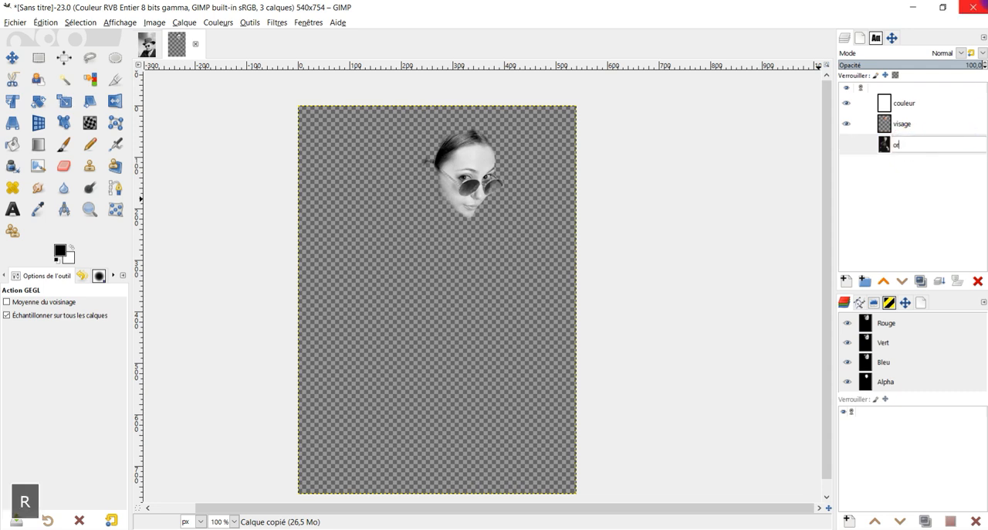
{"action": "type", "text": "iginal"}
{"action": "key", "text": "Return"}
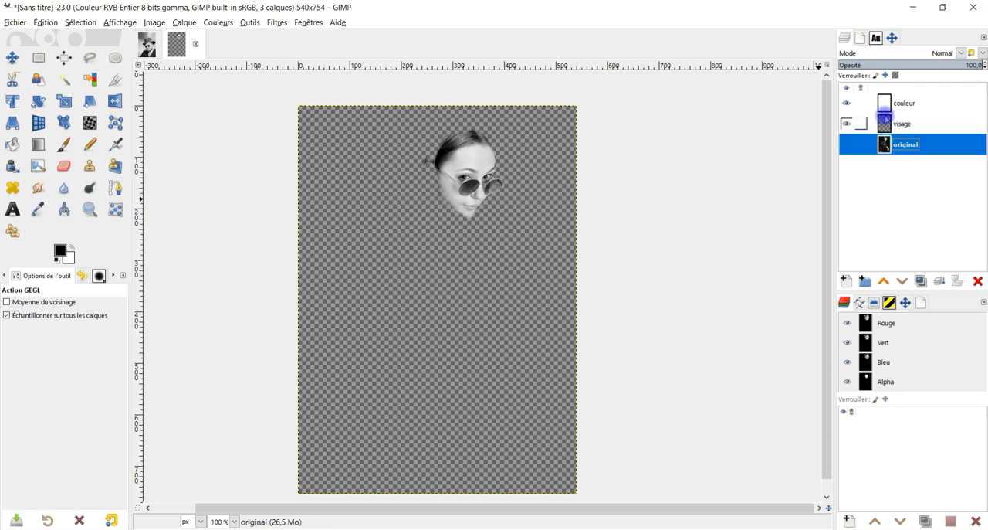
Create a new layer from the visible isolated head and show the original layer again.
{"action": "right_click", "coordinate": [888, 105]}
{"action": "left_click", "coordinate": [833, 193]}
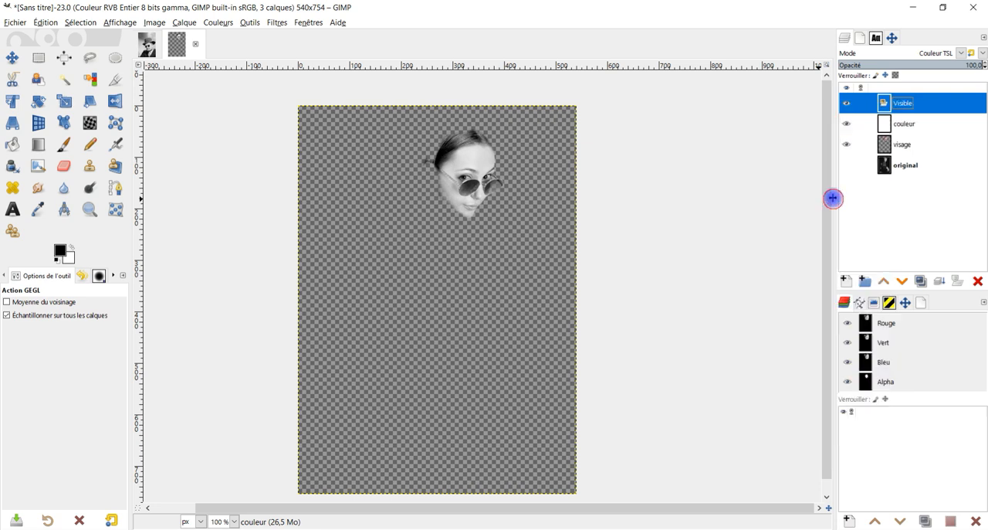
{"action": "left_click", "coordinate": [846, 165]}
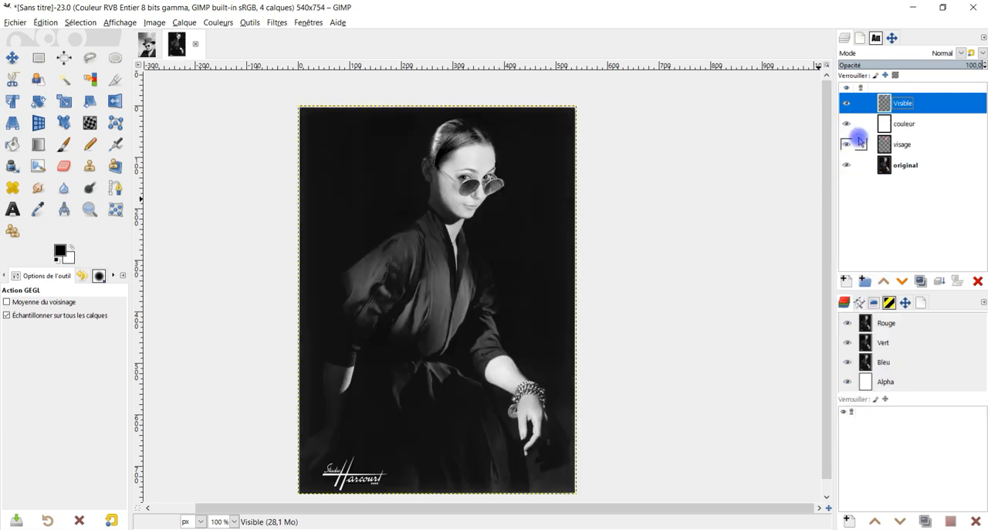
Delete the couleur and visage layers, keeping only the Visible and original layers.
{"action": "left_click", "coordinate": [888, 127]}
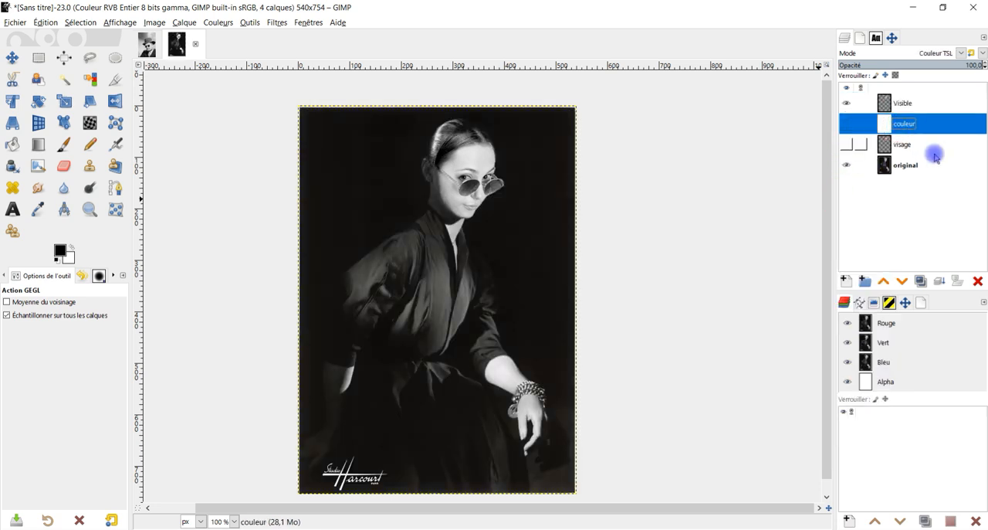
{"action": "left_click", "coordinate": [974, 278]}
{"action": "left_click", "coordinate": [974, 278]}
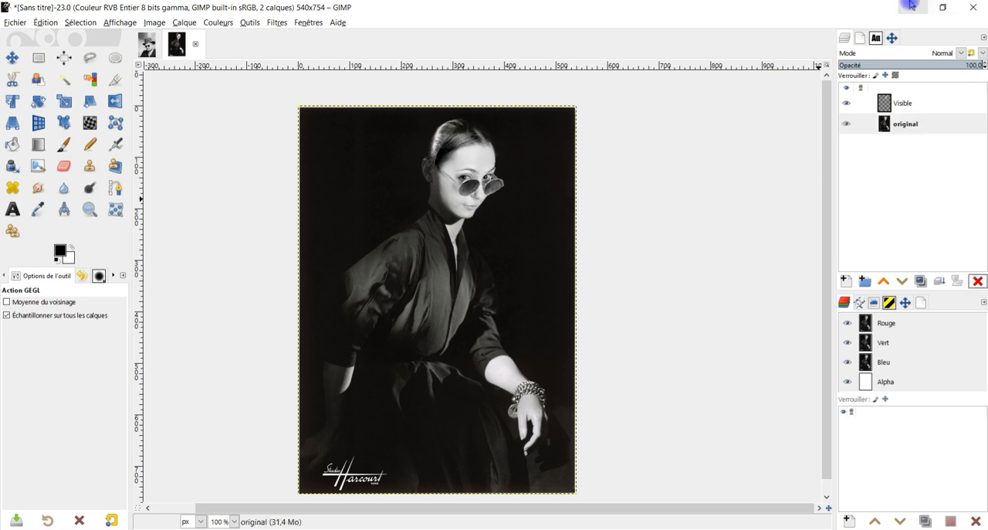
Examine the head's hairline up close, toggling the Visible layer to compare it with the original portrait.
{"action": "left_click", "coordinate": [926, 101]}
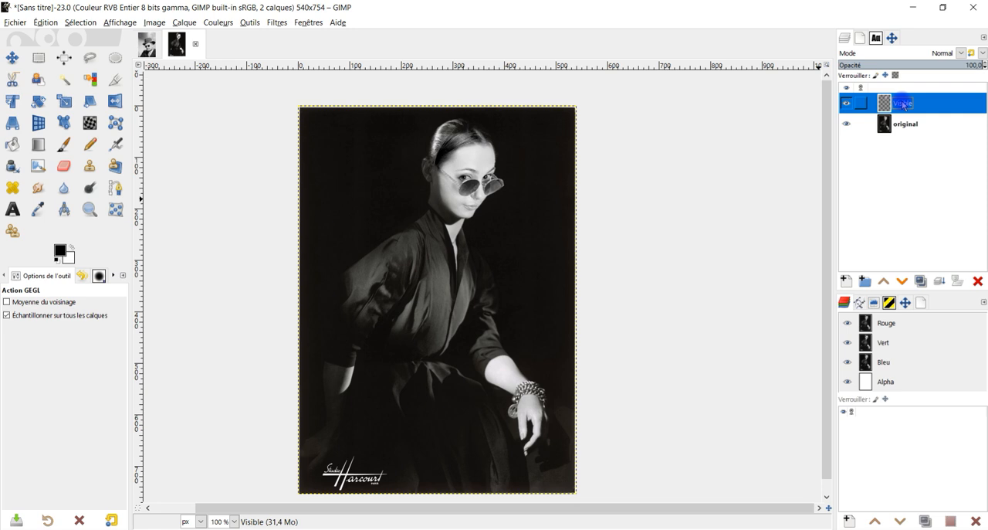
{"action": "left_click", "coordinate": [847, 103]}
{"action": "left_click", "coordinate": [846, 103]}
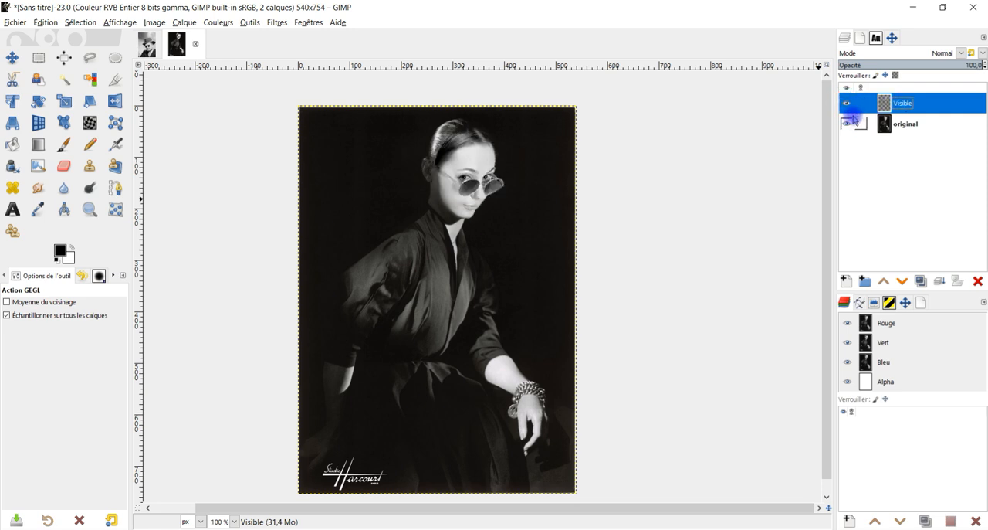
{"action": "scroll", "coordinate": [585, 140], "scroll_direction": "up", "scroll_amount": 3}
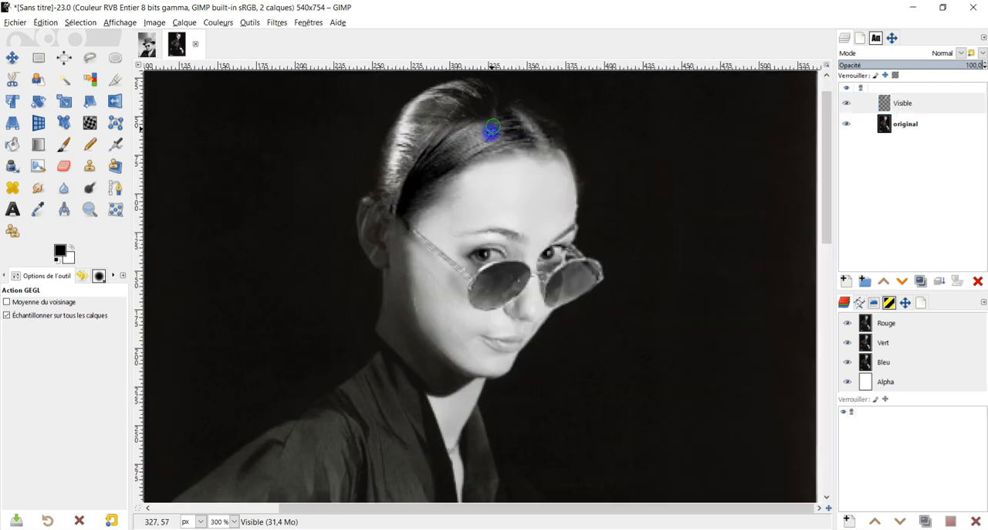
{"action": "left_click", "coordinate": [847, 103]}
{"action": "left_click", "coordinate": [846, 105]}
{"action": "left_click", "coordinate": [846, 105]}
{"action": "left_click", "coordinate": [846, 105]}
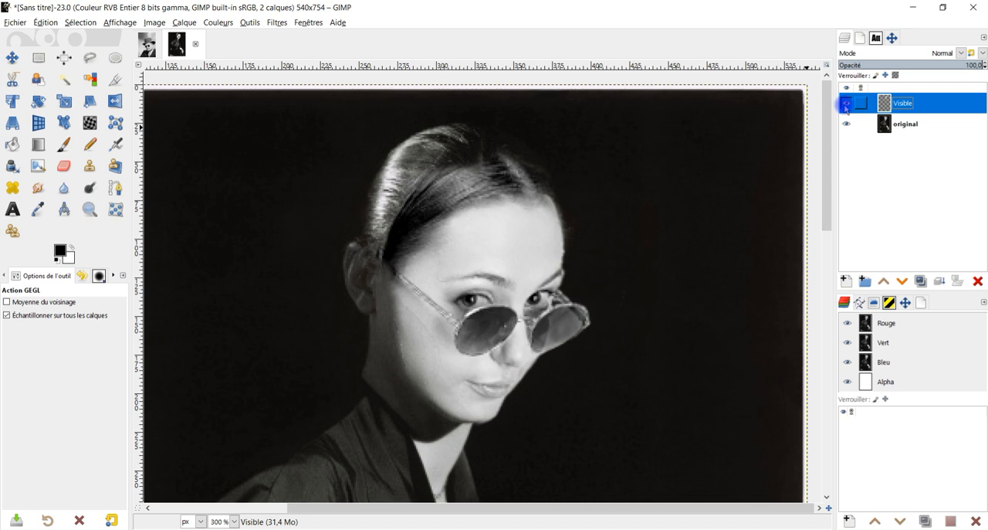
{"action": "left_click", "coordinate": [846, 105]}
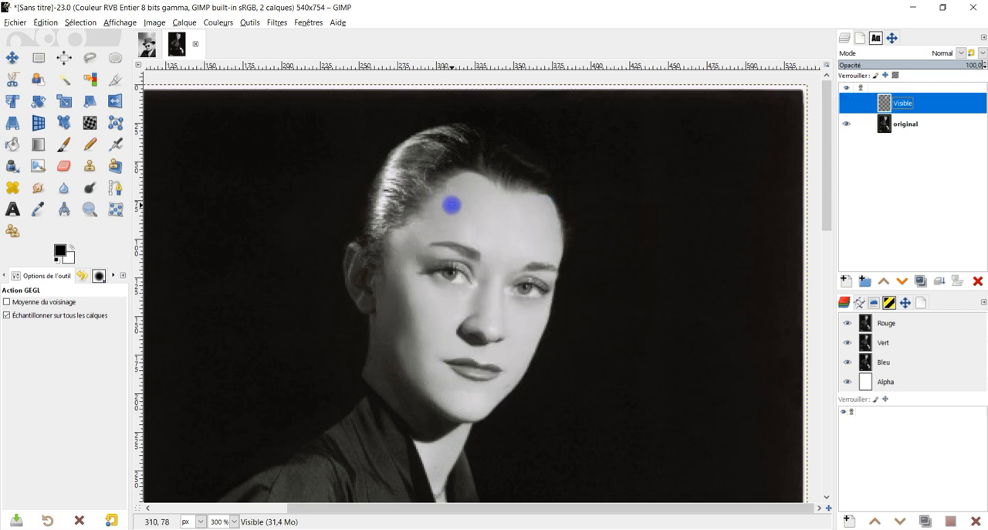
{"action": "left_click", "coordinate": [846, 105]}
Duplicate the original layer and hide the Visible layer above the copy.
{"action": "left_click", "coordinate": [887, 125]}
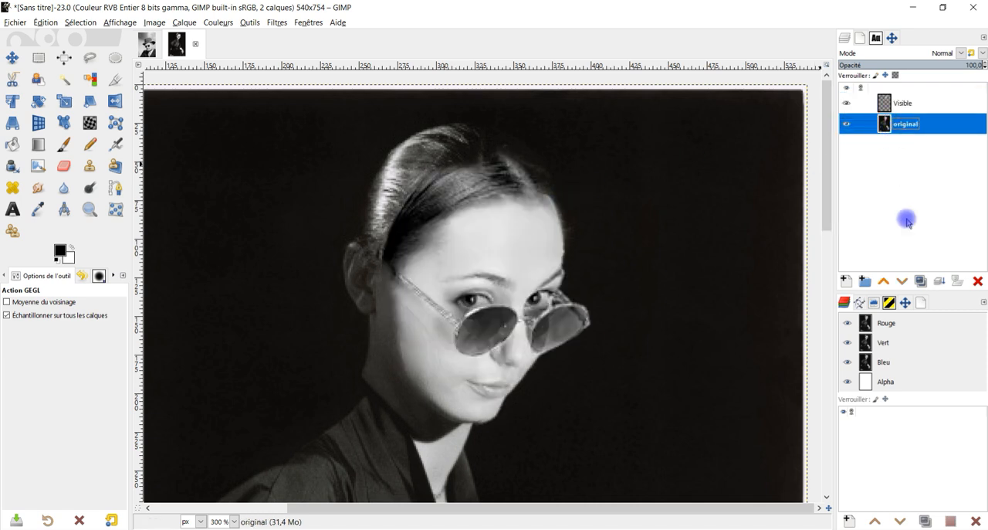
{"action": "left_click", "coordinate": [919, 279]}
{"action": "left_click", "coordinate": [888, 125]}
{"action": "left_click", "coordinate": [846, 103]}
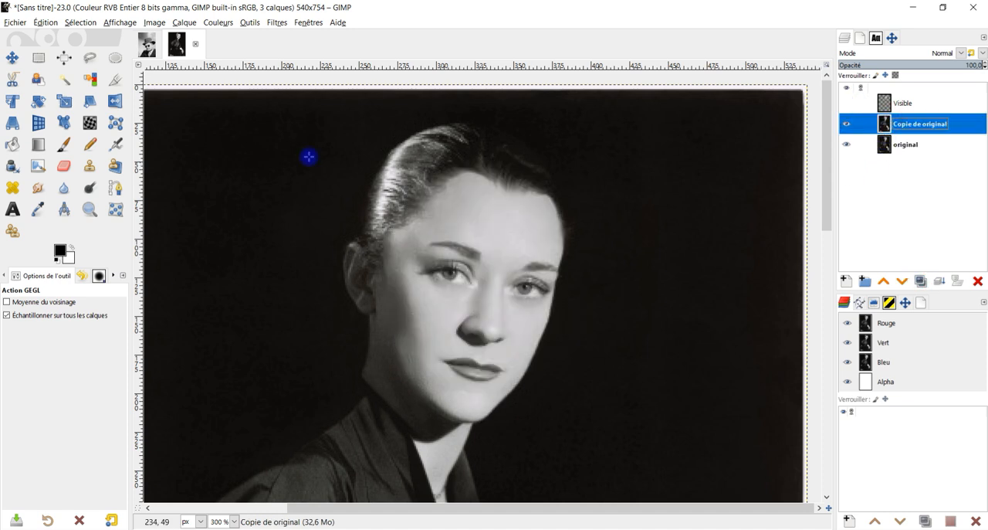
Push the temple hair on the original's copy towards the forehead with the Warp tool at size 95.73, and show the Visible layer.
{"action": "left_click", "coordinate": [89, 123]}
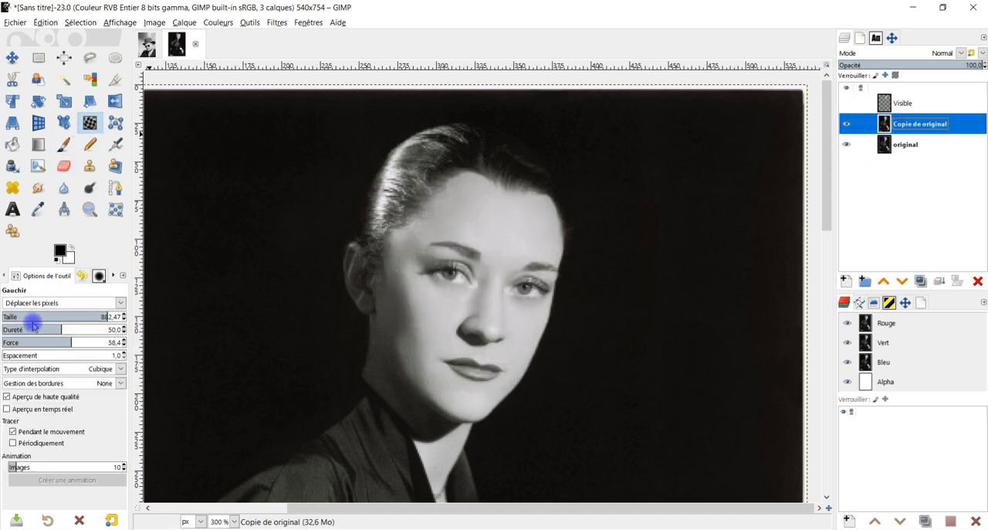
{"action": "left_click", "coordinate": [16, 316]}
{"action": "left_click_drag", "start_coordinate": [419, 209], "coordinate": [441, 198]}
{"action": "left_click", "coordinate": [846, 103]}
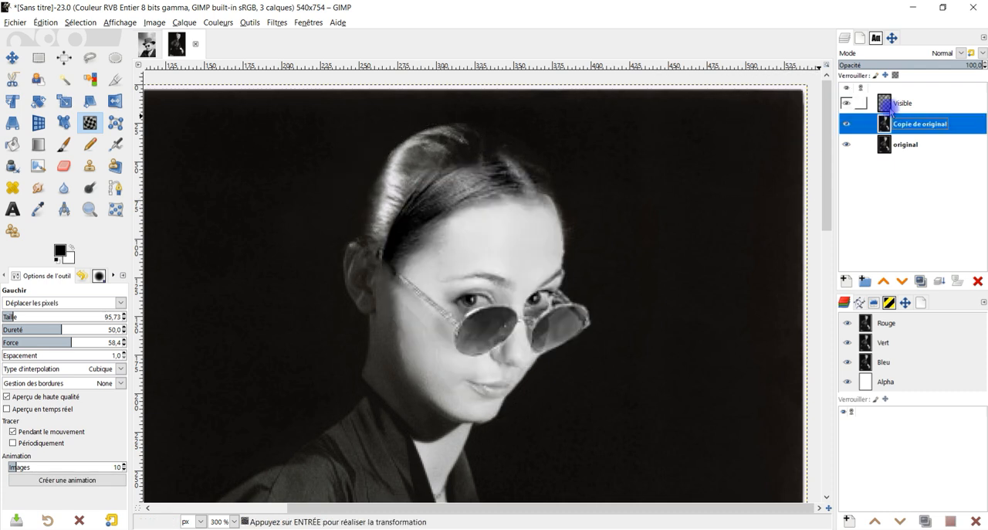
Erase the pasted hair from temple to forehead on the Visible layer so the portrait's hair underneath replaces it.
{"action": "left_click", "coordinate": [890, 103]}
{"action": "key", "text": "shift+e"}
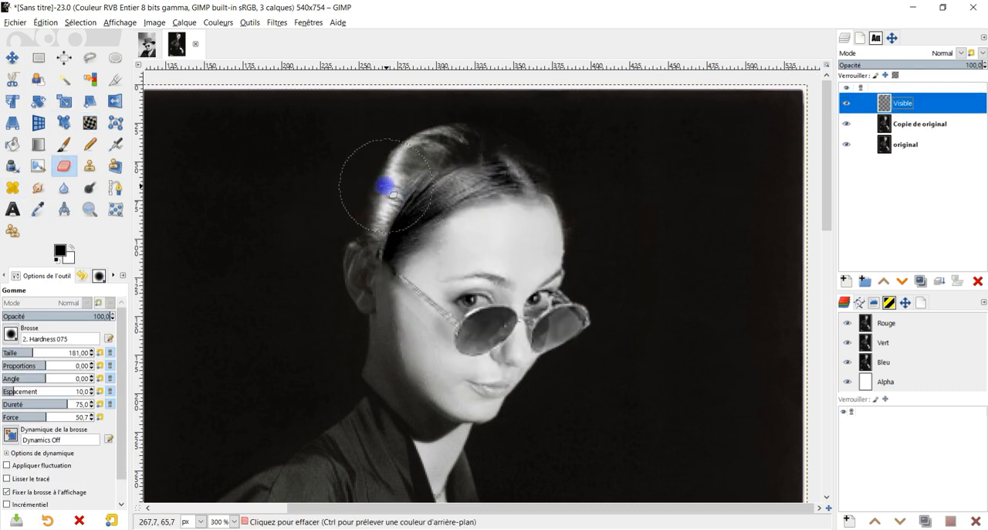
{"action": "mouse_move", "coordinate": [374, 224]}
{"action": "left_mouse_down"}
{"action": "mouse_move", "coordinate": [379, 201]}
{"action": "mouse_move", "coordinate": [395, 213]}
{"action": "mouse_move", "coordinate": [430, 199]}
{"action": "left_mouse_up"}
{"action": "scroll", "coordinate": [408, 212], "scroll_direction": "up", "scroll_amount": 2, "text": "ctrl"}
{"action": "scroll", "coordinate": [463, 224], "scroll_direction": "down", "scroll_amount": 1, "text": "ctrl"}
{"action": "scroll", "coordinate": [476, 262], "scroll_direction": "up", "scroll_amount": 1, "text": "ctrl"}
{"action": "left_click_drag", "start_coordinate": [487, 283], "coordinate": [503, 276]}
{"action": "key", "text": "ctrl+z"}
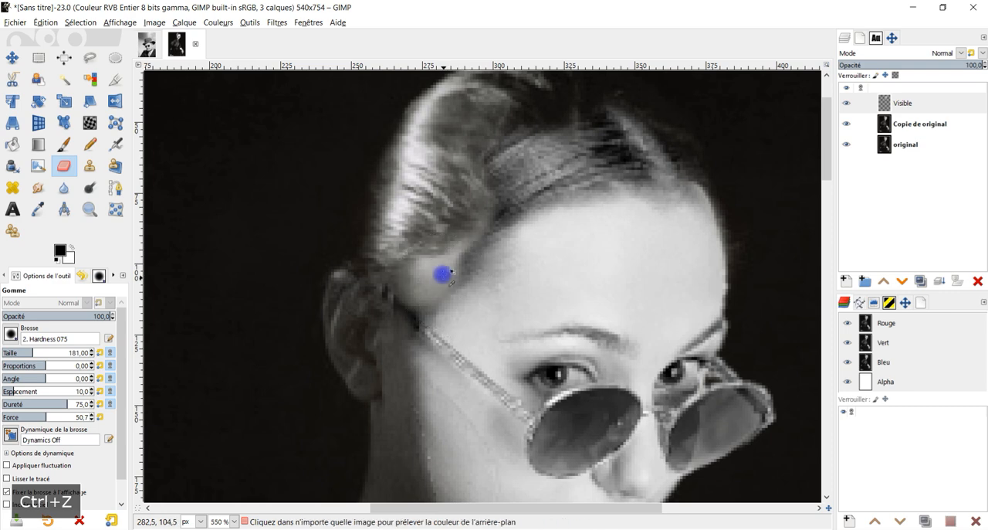
{"action": "scroll", "coordinate": [486, 210], "scroll_direction": "down", "scroll_amount": 1}
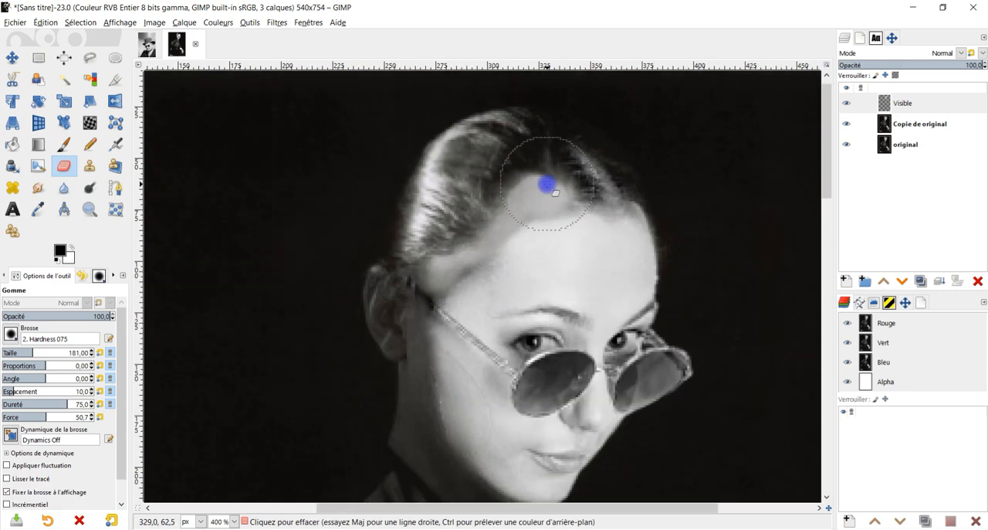
{"action": "scroll", "coordinate": [494, 224], "scroll_direction": "down", "scroll_amount": 2, "text": "ctrl"}
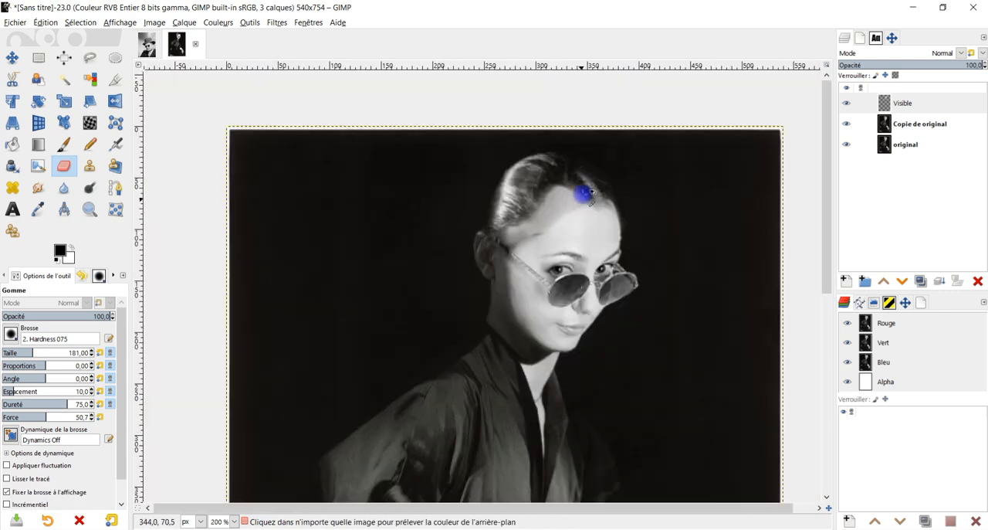
{"action": "scroll", "coordinate": [546, 231], "scroll_direction": "up", "scroll_amount": 2, "text": "ctrl"}
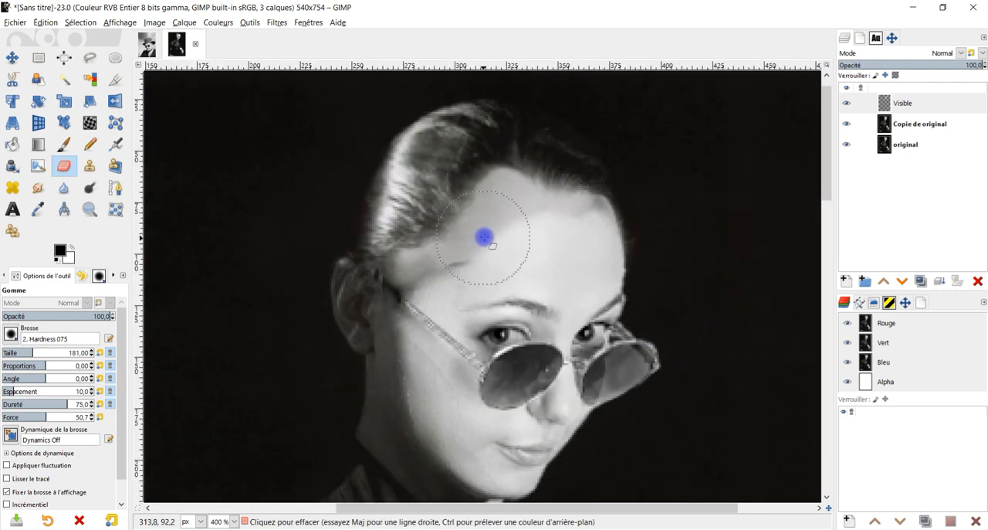
Rename the Copie de original layer as "modifié".
{"action": "double_click", "coordinate": [914, 125]}
{"action": "type", "text": "modi"}
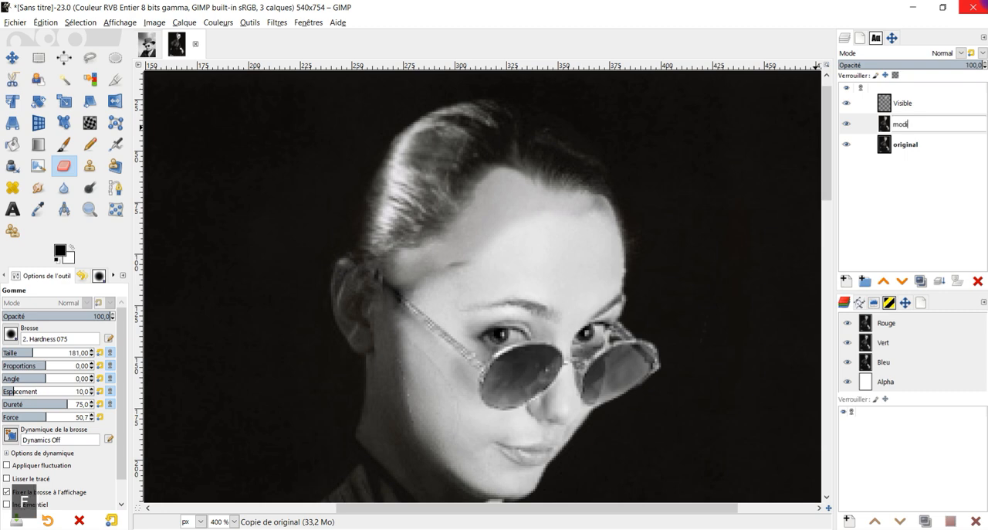
{"action": "type", "text": "fié"}
{"action": "key", "text": "Return"}
Hide the Visible layer and clone forehead skin over the ear-side eyebrow and outer eye corner on the modifié layer.
{"action": "left_click", "coordinate": [846, 103]}
{"action": "left_click", "coordinate": [645, 194], "text": "ctrl"}
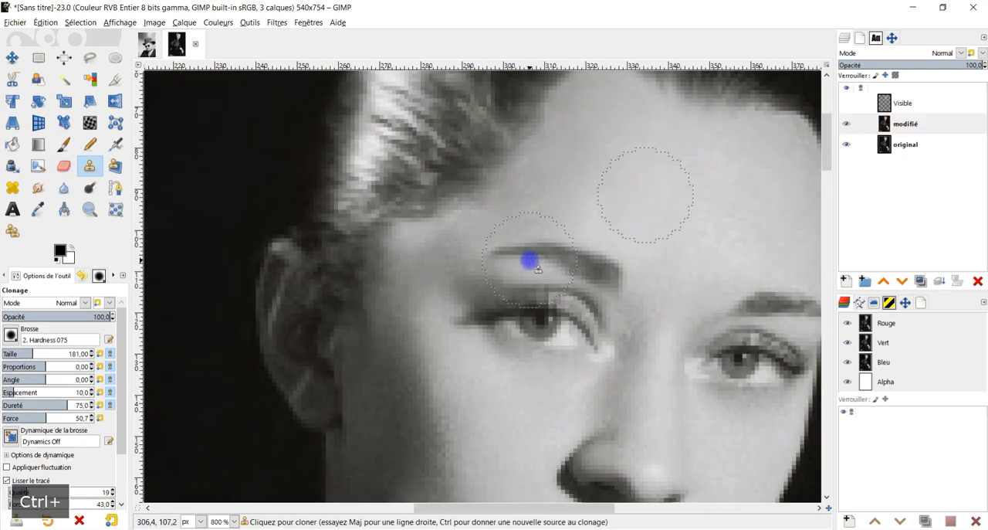
{"action": "left_click", "coordinate": [523, 260]}
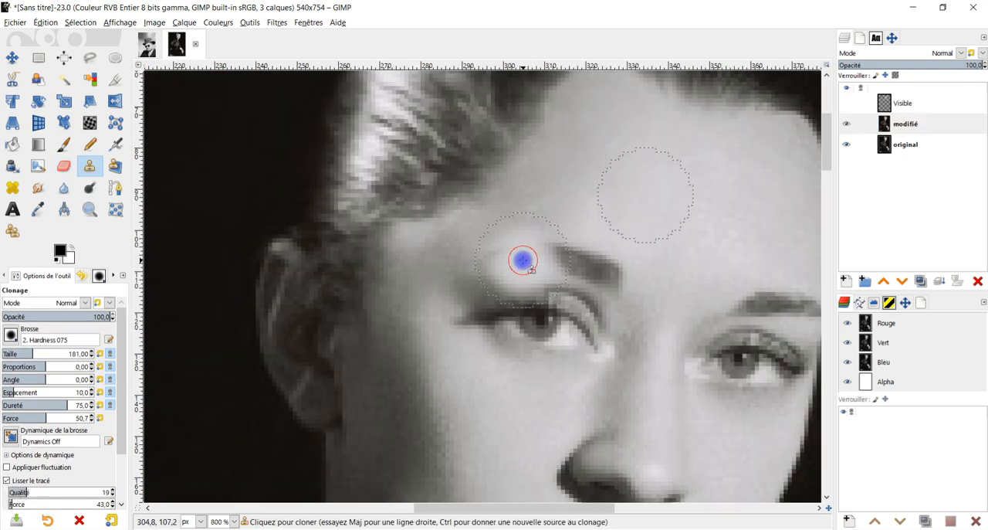
{"action": "left_click", "coordinate": [484, 297]}
{"action": "left_click", "coordinate": [618, 175], "text": "ctrl"}
{"action": "left_click_drag", "start_coordinate": [561, 287], "coordinate": [601, 289]}
Smooth the cloned skin around the ear-side eye with the Heal tool, sampling the forehead, and show the Visible layer again.
{"action": "left_click", "coordinate": [14, 188]}
{"action": "scroll", "coordinate": [552, 183], "scroll_direction": "up", "scroll_amount": 2}
{"action": "left_click", "coordinate": [554, 185], "text": "ctrl"}
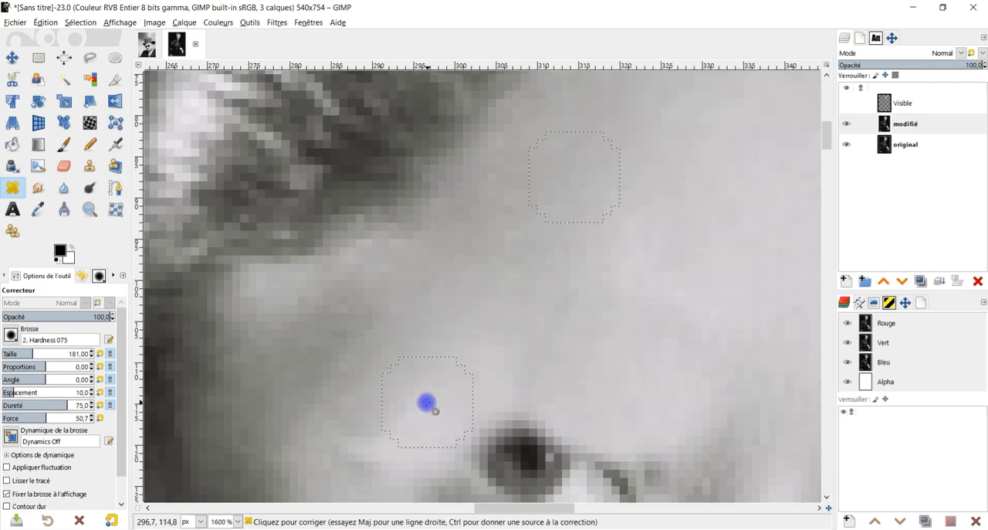
{"action": "scroll", "coordinate": [563, 335], "scroll_direction": "down", "scroll_amount": 6}
{"action": "scroll", "coordinate": [563, 335], "scroll_direction": "up", "scroll_amount": 3}
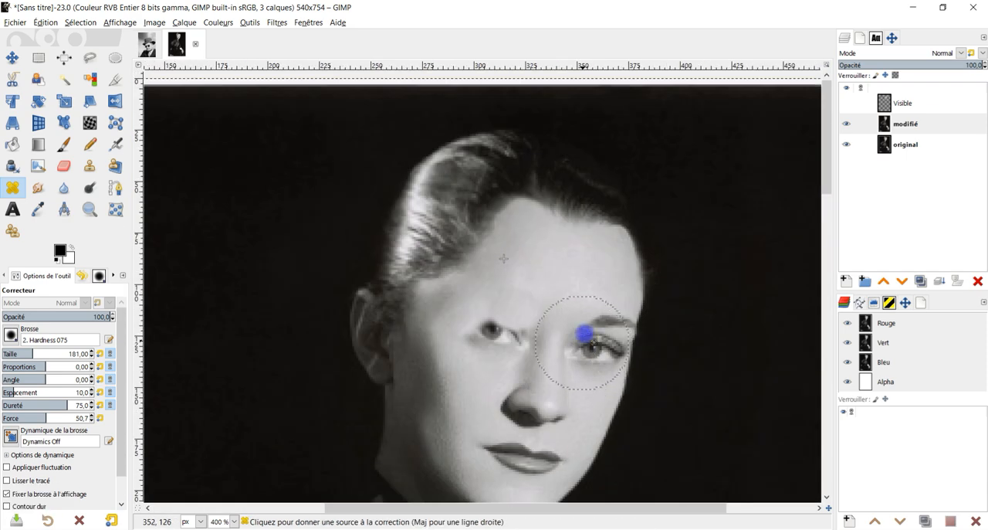
{"action": "left_click", "coordinate": [847, 103]}
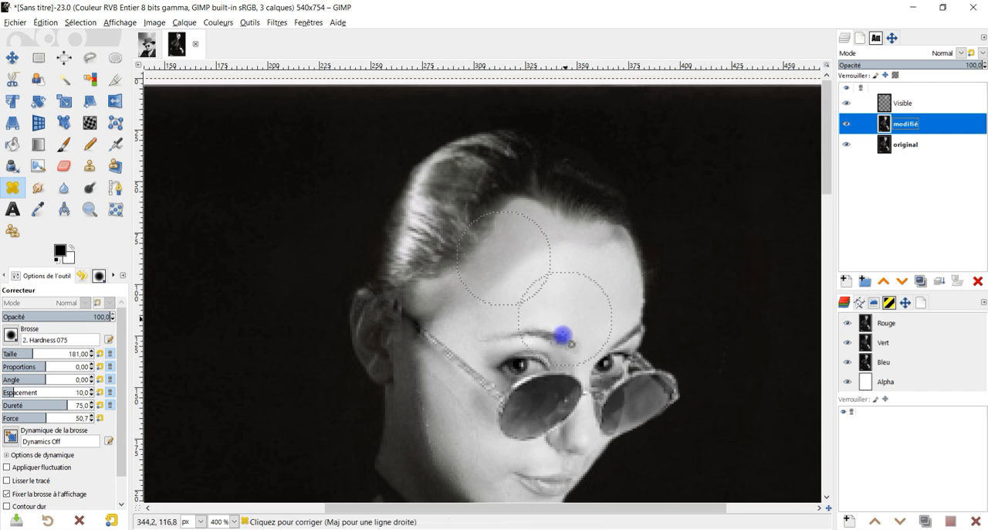
Erase the pasted skin at the temple above the end of the glasses' arm on the Visible layer.
{"action": "scroll", "coordinate": [565, 318], "scroll_direction": "down", "scroll_amount": 3}
{"action": "scroll", "coordinate": [508, 254], "scroll_direction": "up", "scroll_amount": 3}
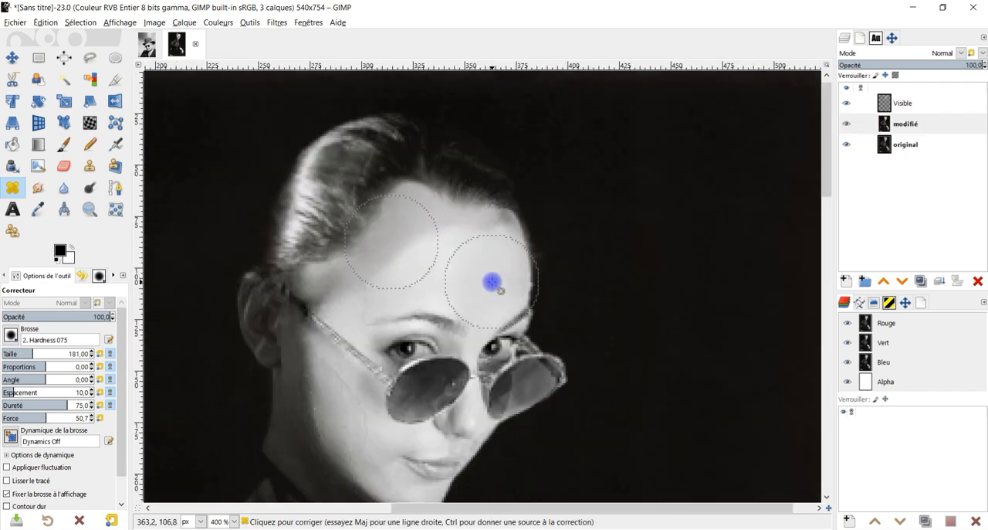
{"action": "scroll", "coordinate": [492, 281], "scroll_direction": "down", "scroll_amount": 2}
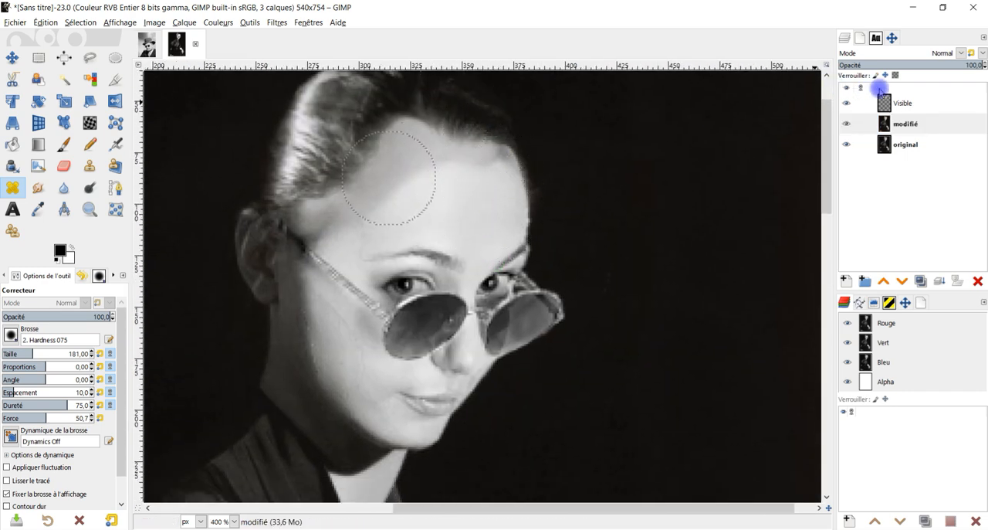
{"action": "left_click", "coordinate": [889, 105]}
{"action": "scroll", "coordinate": [247, 232], "scroll_direction": "up", "scroll_amount": 2}
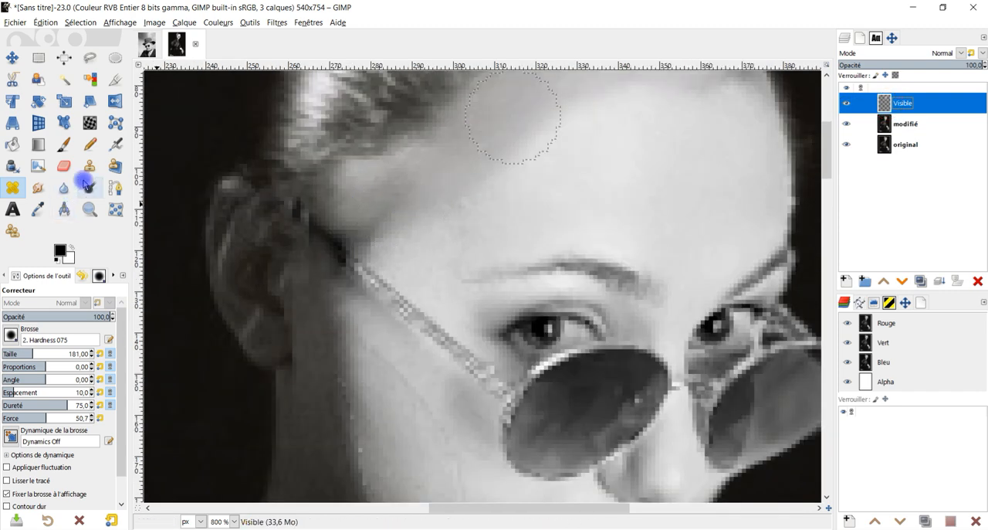
{"action": "key", "text": "shift+e"}
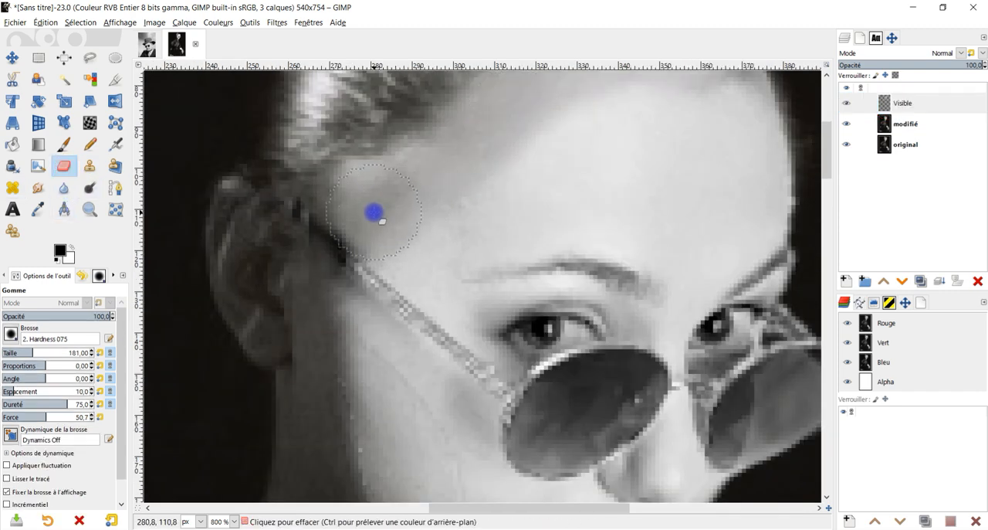
{"action": "scroll", "coordinate": [286, 301], "scroll_direction": "up", "scroll_amount": 2}
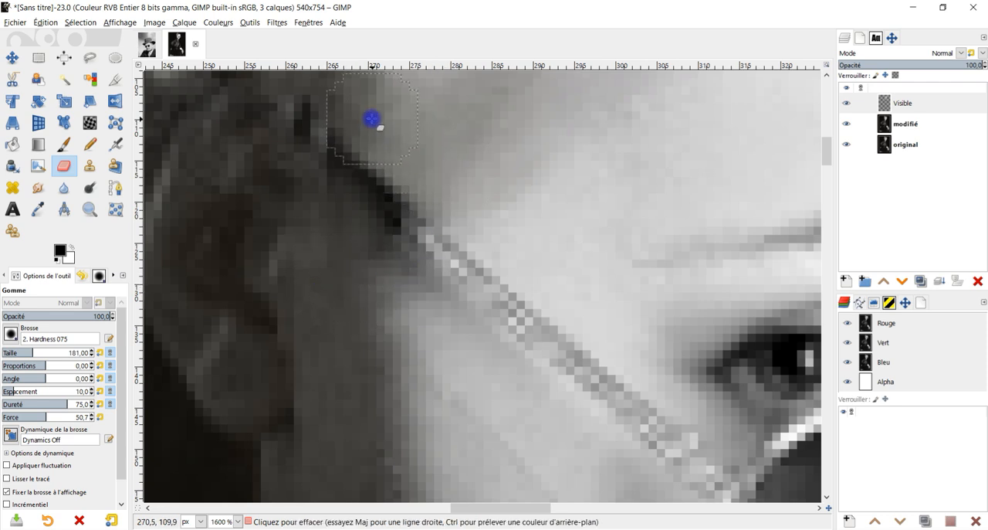
{"action": "scroll", "coordinate": [371, 121], "scroll_direction": "down", "scroll_amount": 5}
{"action": "scroll", "coordinate": [497, 181], "scroll_direction": "up", "scroll_amount": 1}
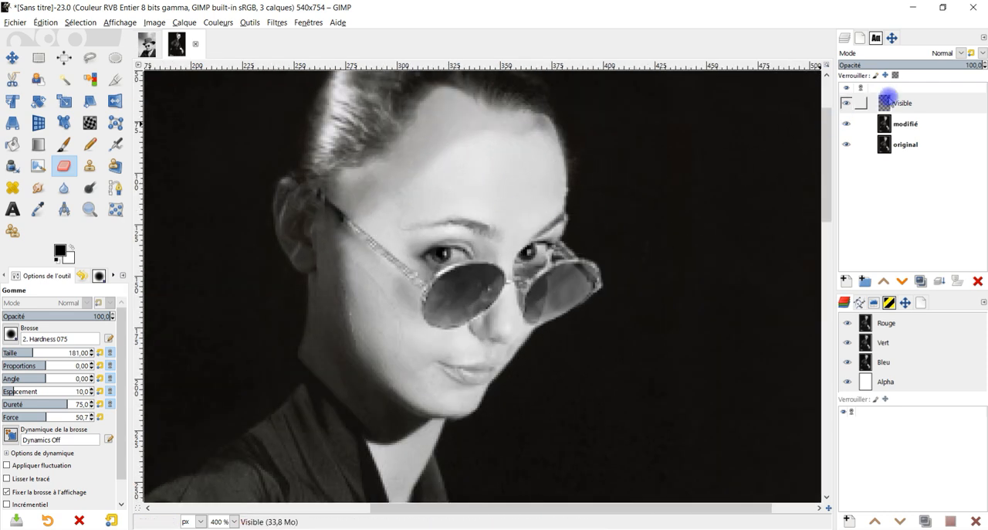
{"action": "left_click", "coordinate": [900, 103]}
{"action": "scroll", "coordinate": [540, 255], "scroll_direction": "down", "scroll_amount": 2}
{"action": "scroll", "coordinate": [538, 273], "scroll_direction": "up", "scroll_amount": 2}
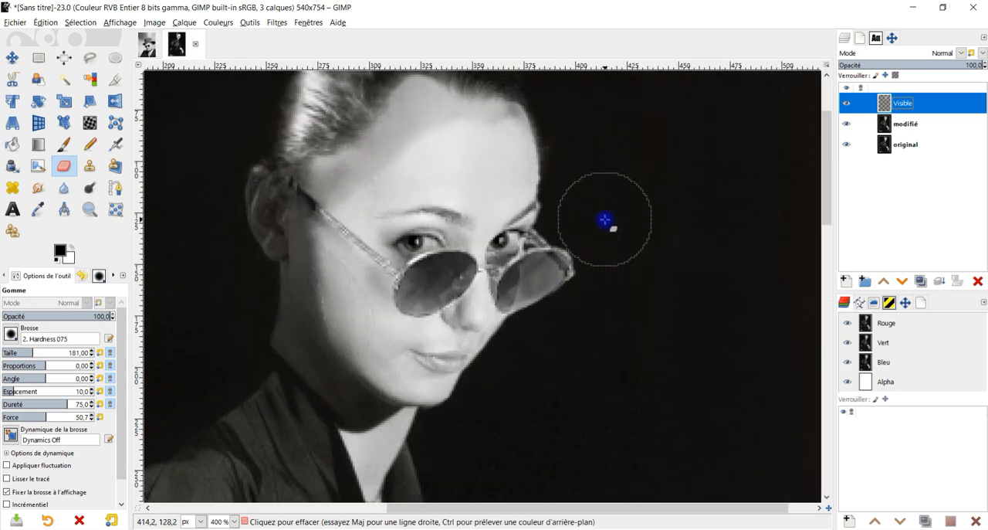
{"action": "left_click_drag", "start_coordinate": [650, 256], "coordinate": [645, 281]}
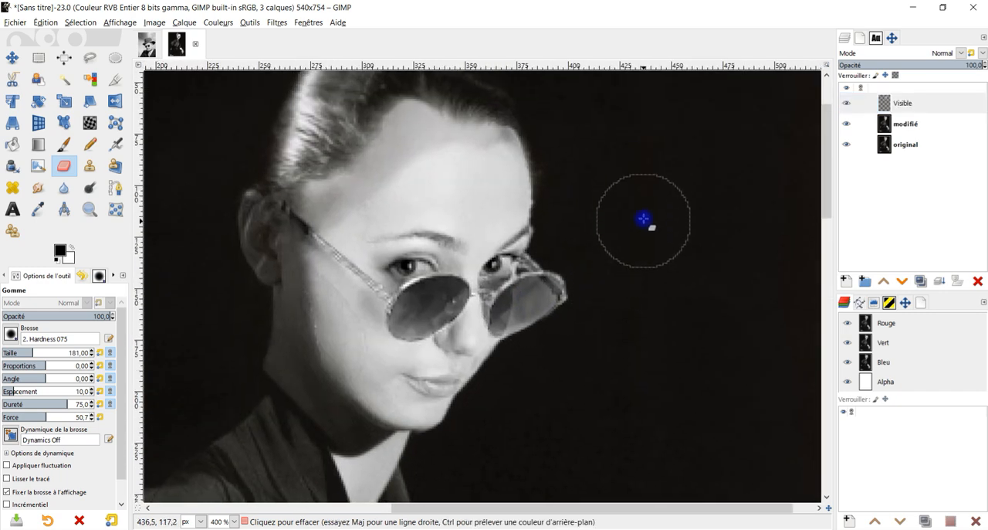
{"action": "scroll", "coordinate": [618, 194], "scroll_direction": "down", "scroll_amount": 1}
{"action": "scroll", "coordinate": [503, 126], "scroll_direction": "up", "scroll_amount": 1}
{"action": "left_click", "coordinate": [900, 103]}
{"action": "left_click", "coordinate": [921, 281]}
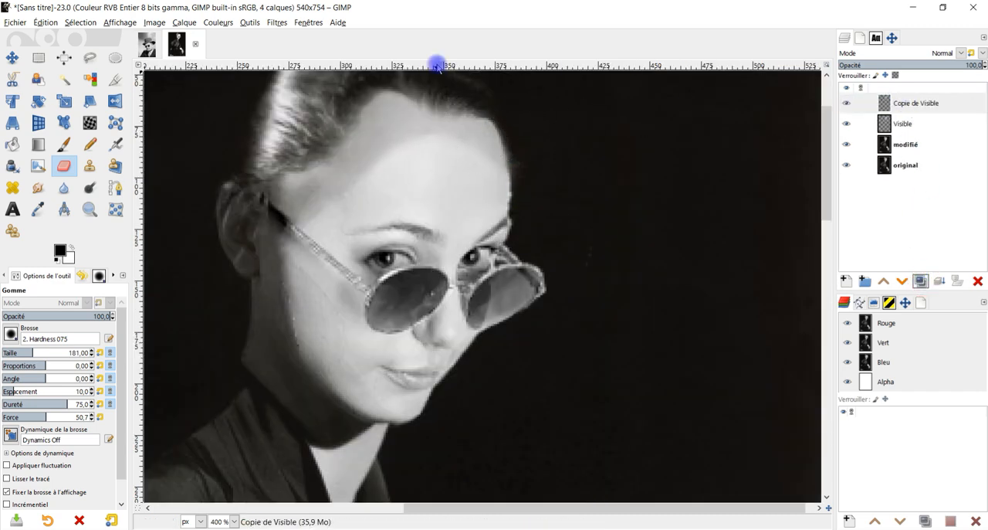
{"action": "scroll", "coordinate": [510, 359], "scroll_direction": "up", "scroll_amount": 4}
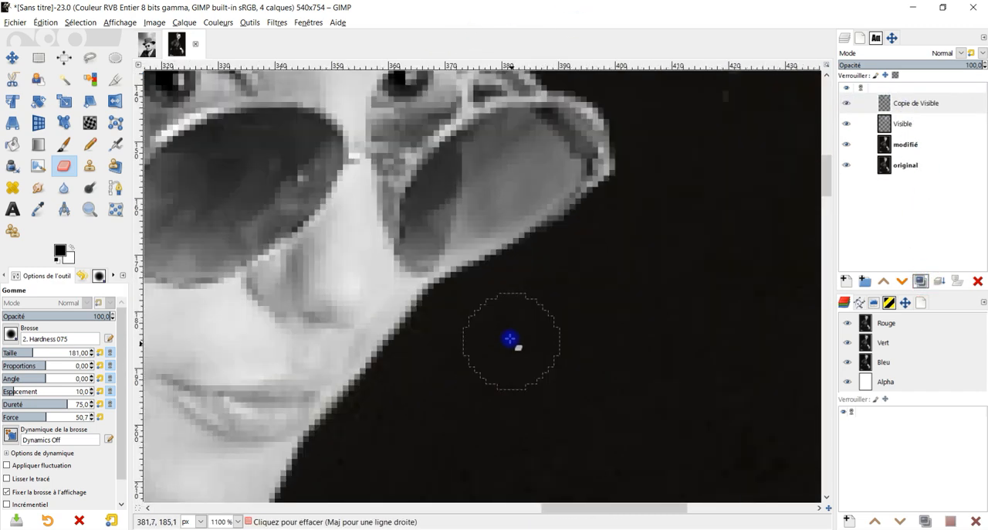
{"action": "left_click", "coordinate": [911, 109]}
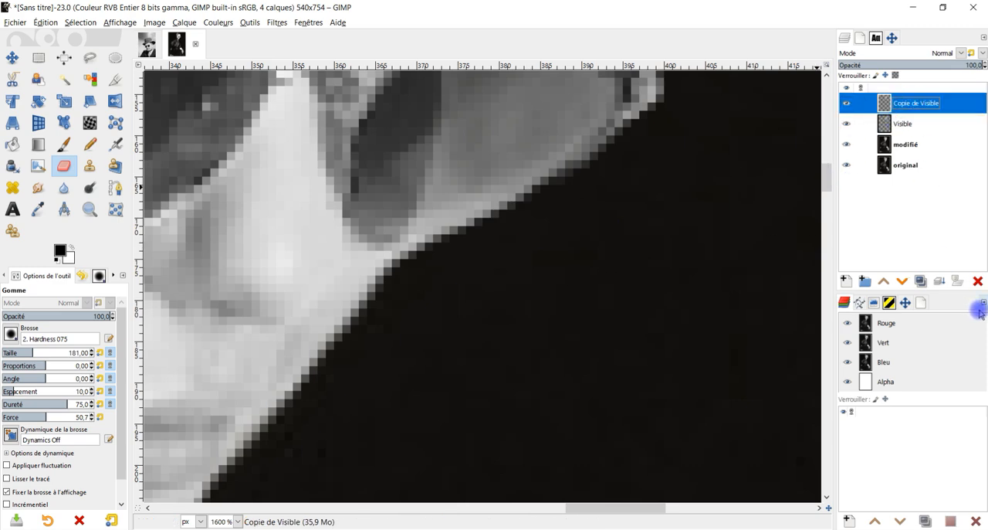
{"action": "left_click", "coordinate": [977, 281]}
{"action": "scroll", "coordinate": [427, 262], "scroll_direction": "up", "scroll_amount": 1}
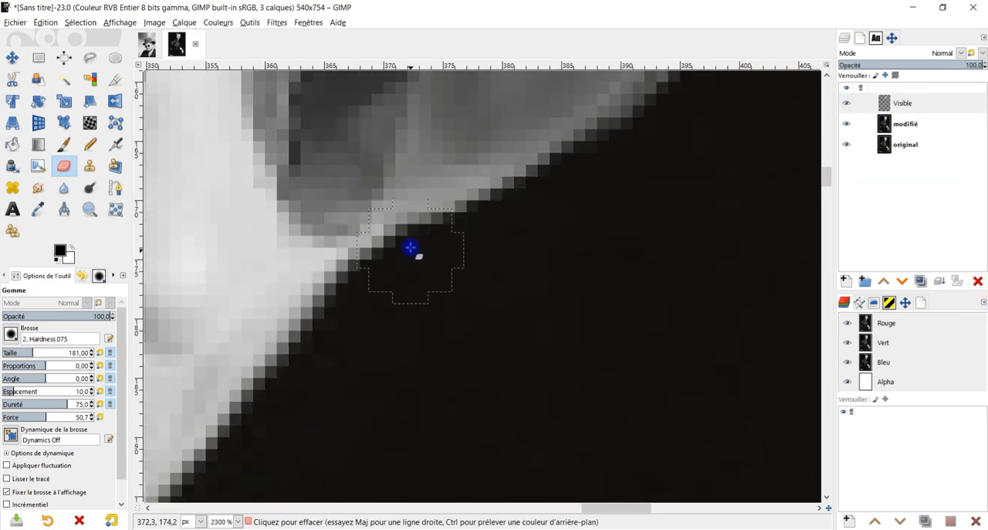
{"action": "scroll", "coordinate": [410, 247], "scroll_direction": "down", "scroll_amount": 6}
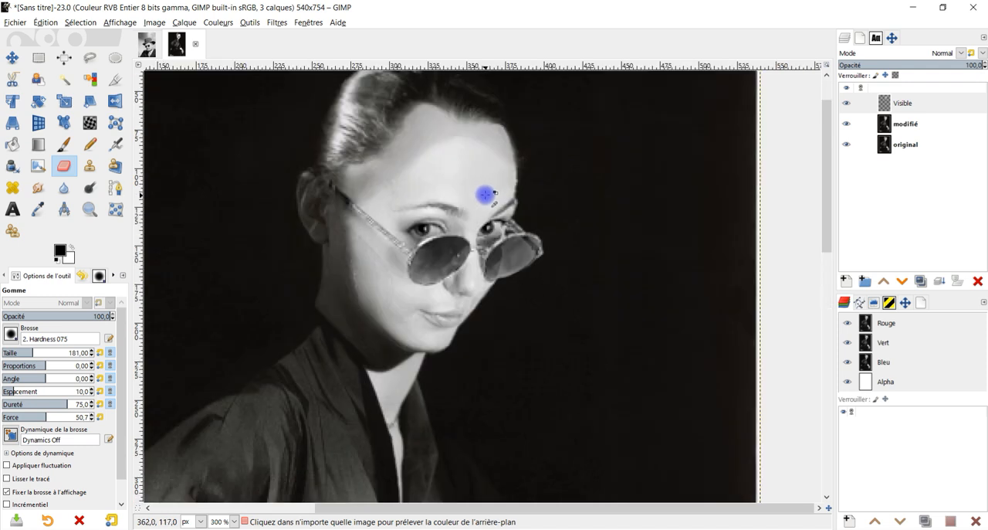
Duplicate the Visible layer and start colorizing the copy with the skin tone sampled from the portrait's upper forehead.
{"action": "left_click", "coordinate": [920, 281]}
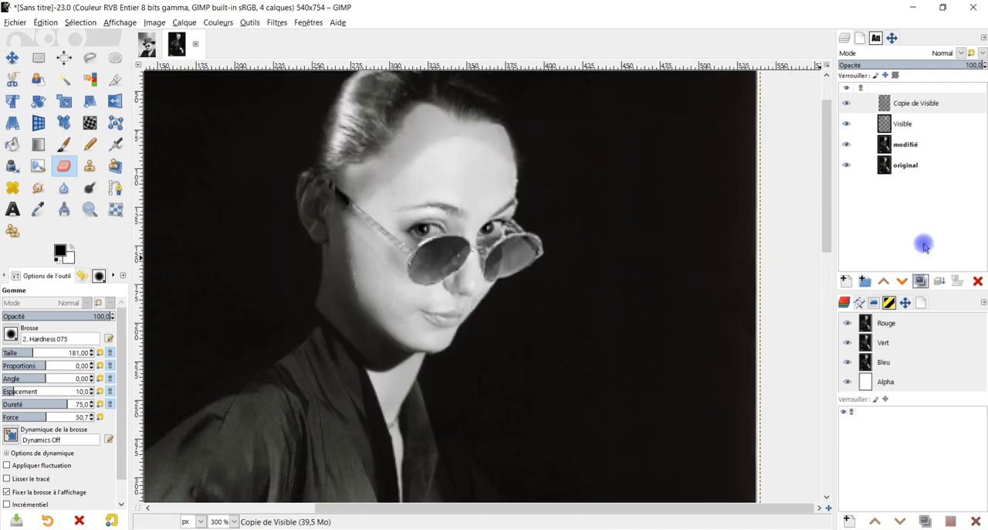
{"action": "double_click", "coordinate": [895, 106]}
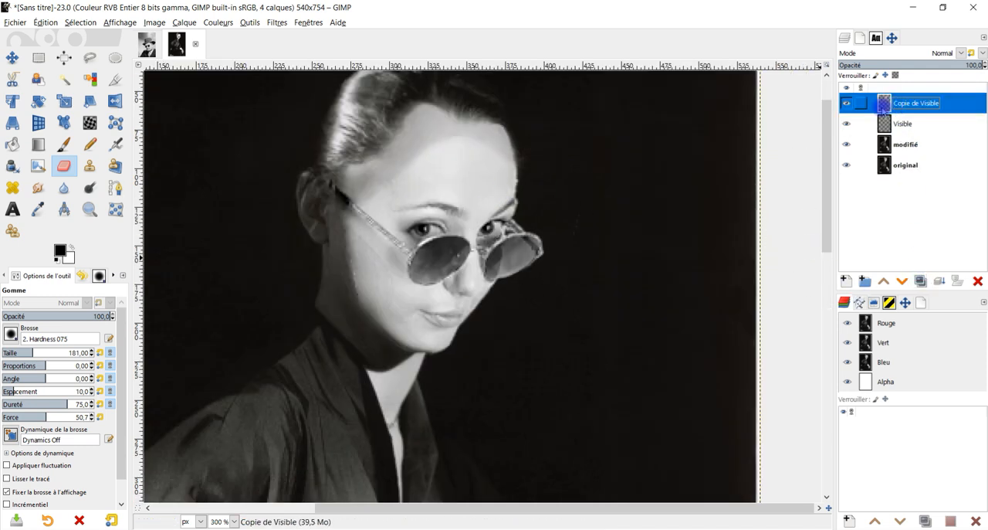
{"action": "left_click", "coordinate": [225, 23]}
{"action": "left_click", "coordinate": [254, 307]}
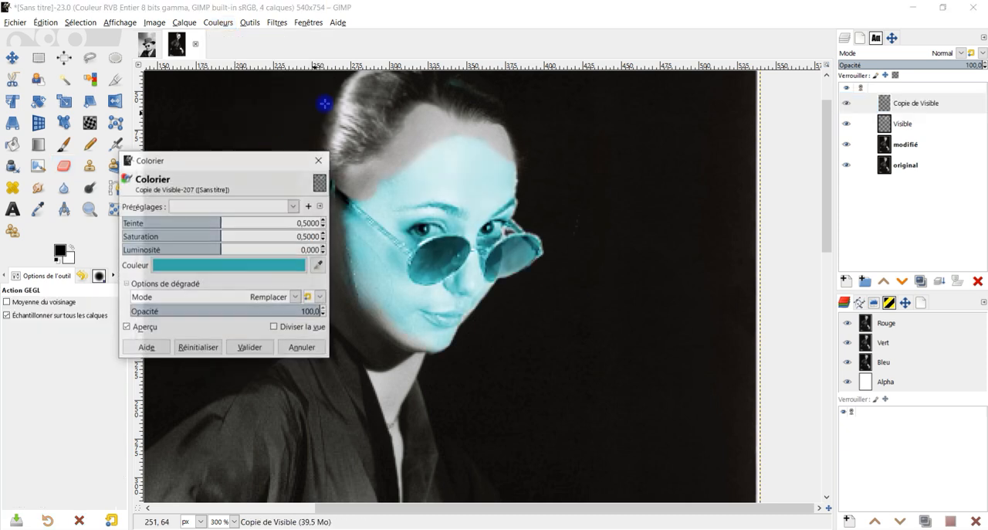
{"action": "left_click", "coordinate": [429, 128]}
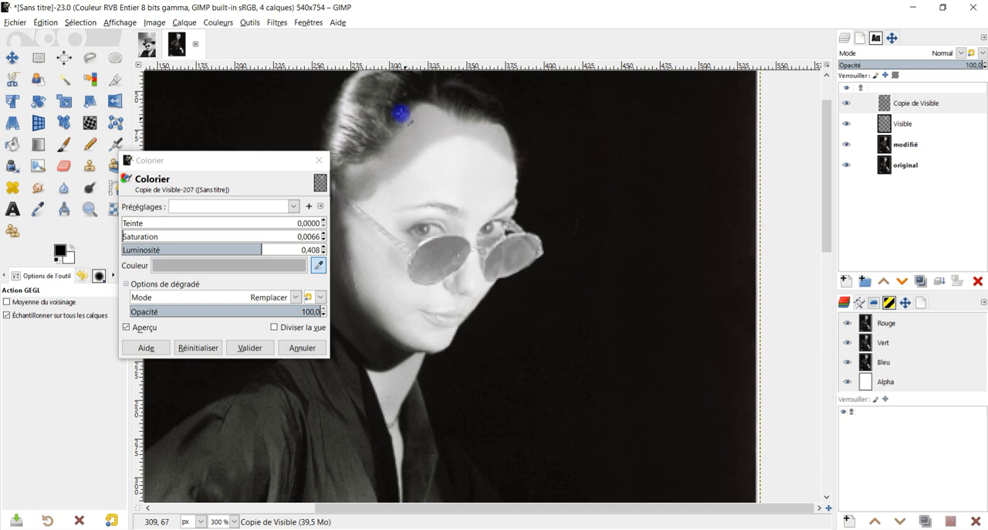
Set the colorization's luminosity to -0.130 and saturation to 0, and apply it to Copie de Visible.
{"action": "left_click_drag", "start_coordinate": [259, 251], "coordinate": [212, 249]}
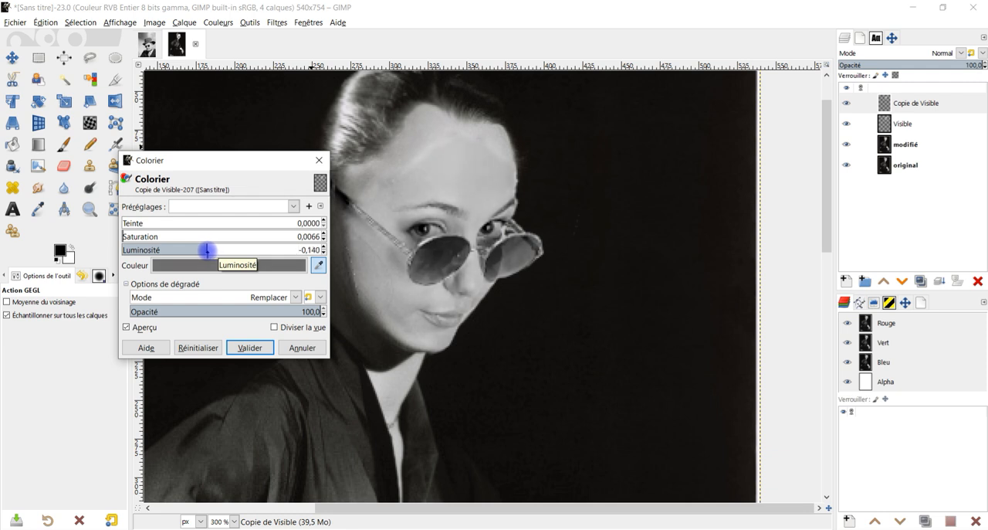
{"action": "mouse_move", "coordinate": [209, 253]}
{"action": "left_mouse_down"}
{"action": "mouse_move", "coordinate": [219, 246]}
{"action": "mouse_move", "coordinate": [208, 249]}
{"action": "left_mouse_up"}
{"action": "left_click_drag", "start_coordinate": [136, 236], "coordinate": [122, 237]}
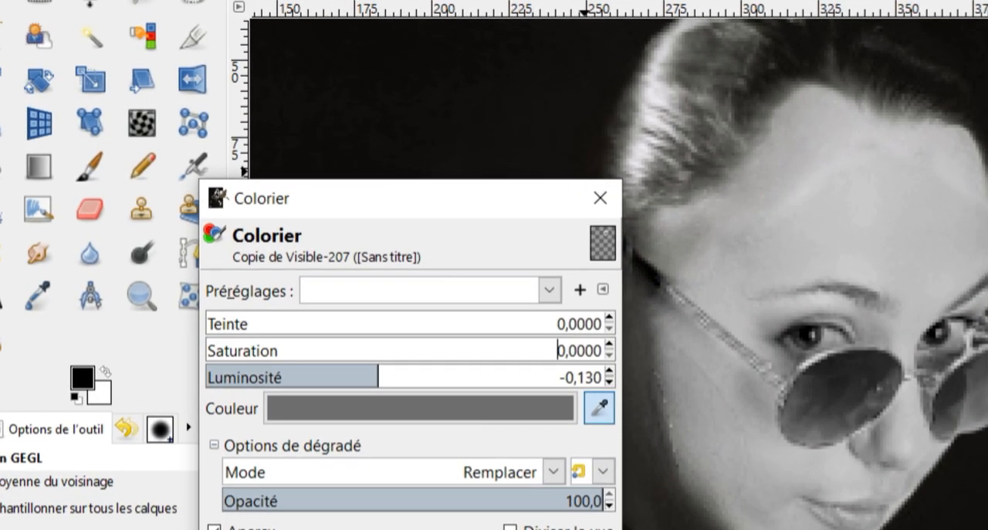
{"action": "left_click", "coordinate": [516, 528]}
Hide the Visible layer and move it below the original layer, leaving Copie de Visible active.
{"action": "left_click", "coordinate": [846, 124]}
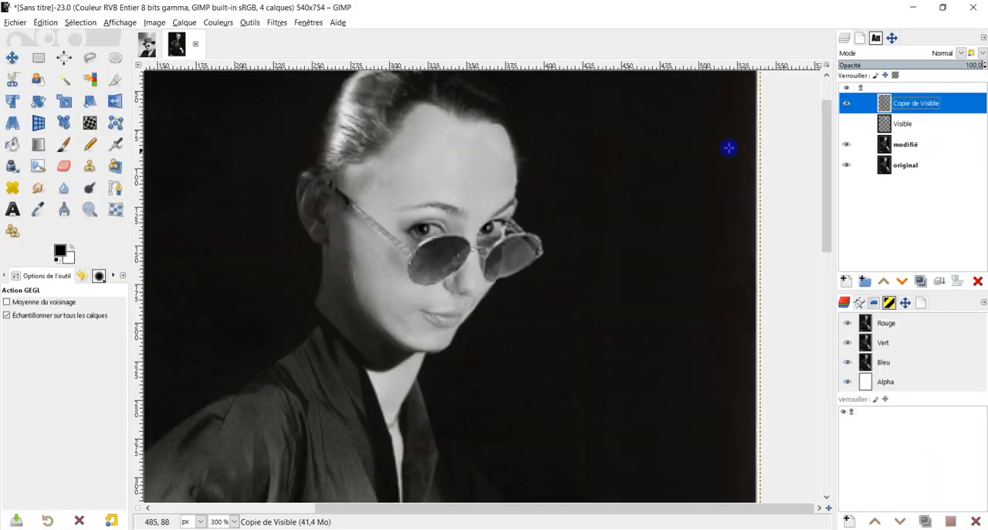
{"action": "left_click_drag", "start_coordinate": [914, 123], "coordinate": [868, 174]}
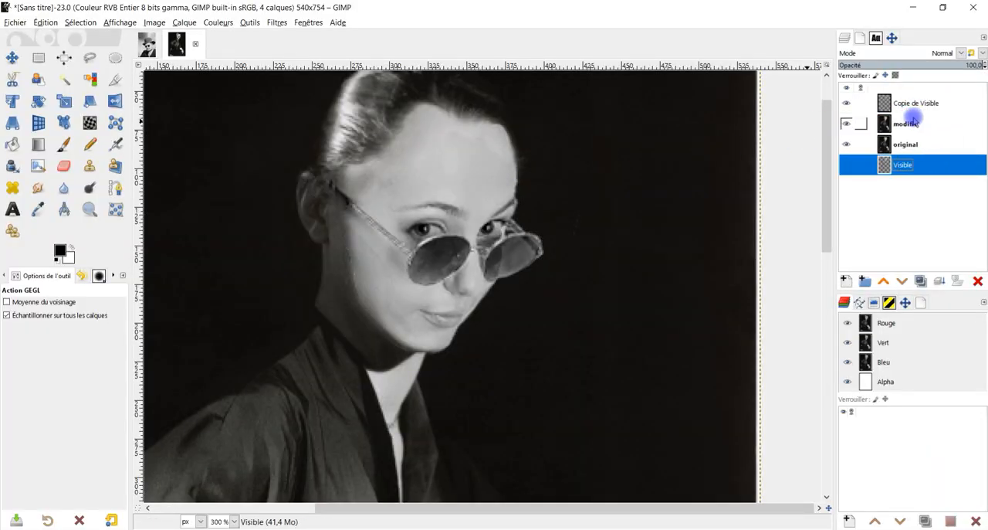
{"action": "left_click", "coordinate": [907, 108]}
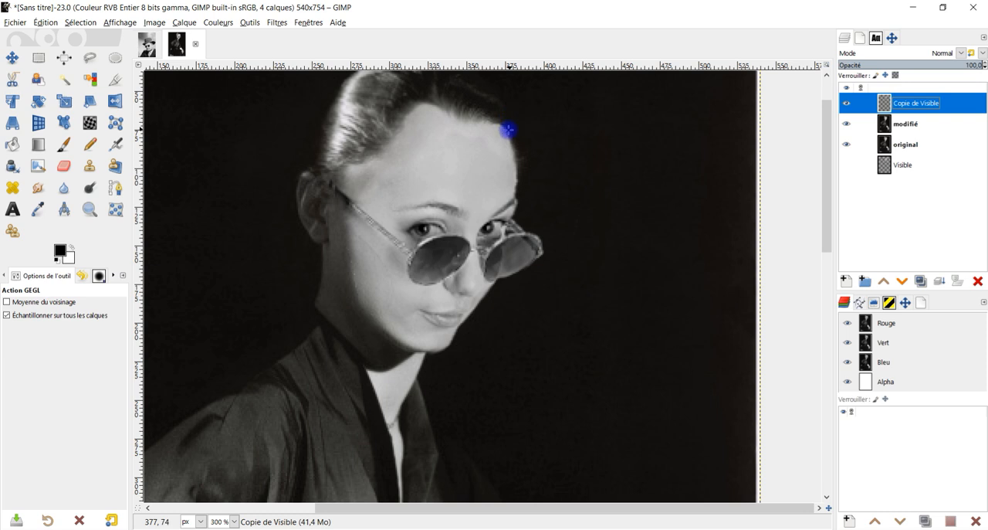
Soften the forehead edge on Copie de Visible with the Eraser, using the 2. Hardness 025 brush at size 131.
{"action": "left_click", "coordinate": [64, 165]}
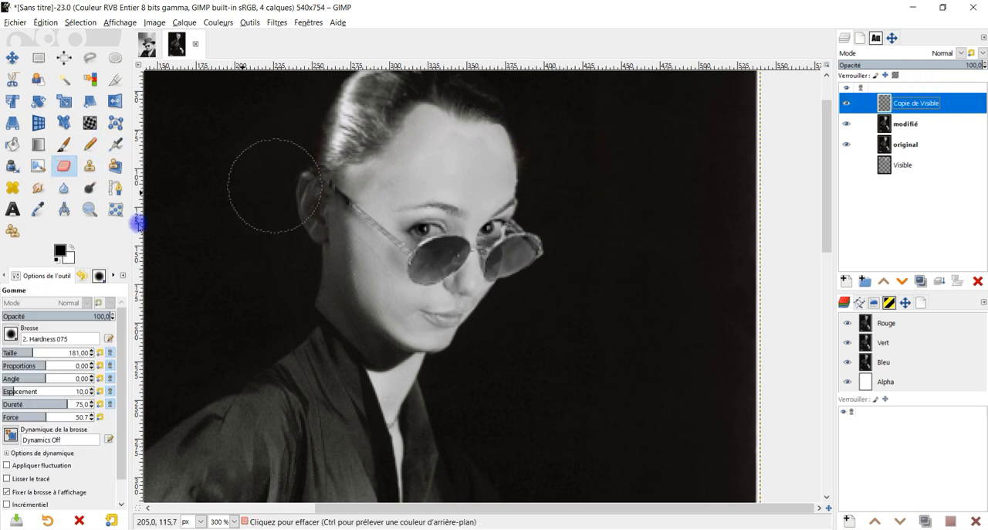
{"action": "left_click", "coordinate": [11, 332]}
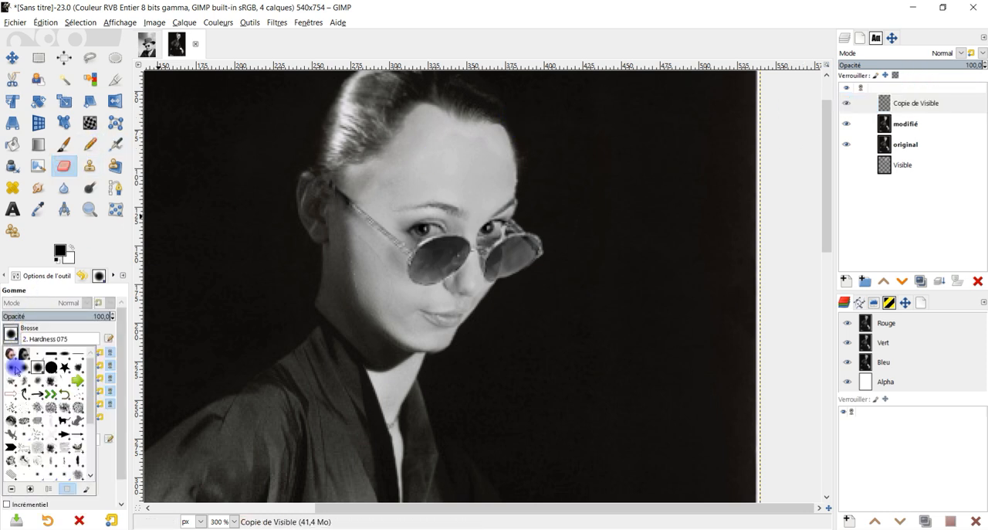
{"action": "left_click", "coordinate": [16, 369]}
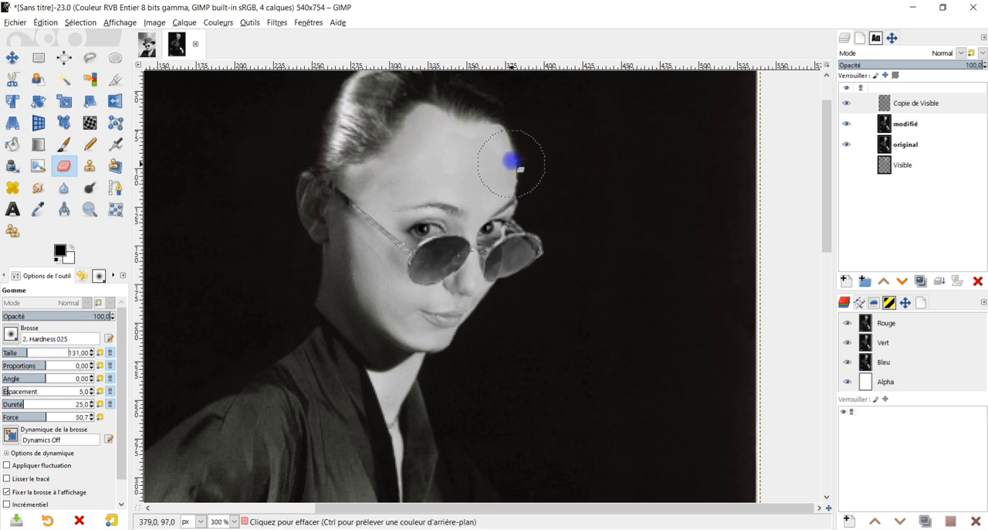
{"action": "scroll", "coordinate": [511, 163], "scroll_direction": "up", "scroll_amount": 3}
{"action": "mouse_move", "coordinate": [545, 188]}
{"action": "left_mouse_down"}
{"action": "mouse_move", "coordinate": [443, 184]}
{"action": "mouse_move", "coordinate": [475, 181]}
{"action": "mouse_move", "coordinate": [522, 205]}
{"action": "mouse_move", "coordinate": [515, 194]}
{"action": "mouse_move", "coordinate": [532, 204]}
{"action": "mouse_move", "coordinate": [461, 172]}
{"action": "mouse_move", "coordinate": [398, 172]}
{"action": "left_mouse_up"}
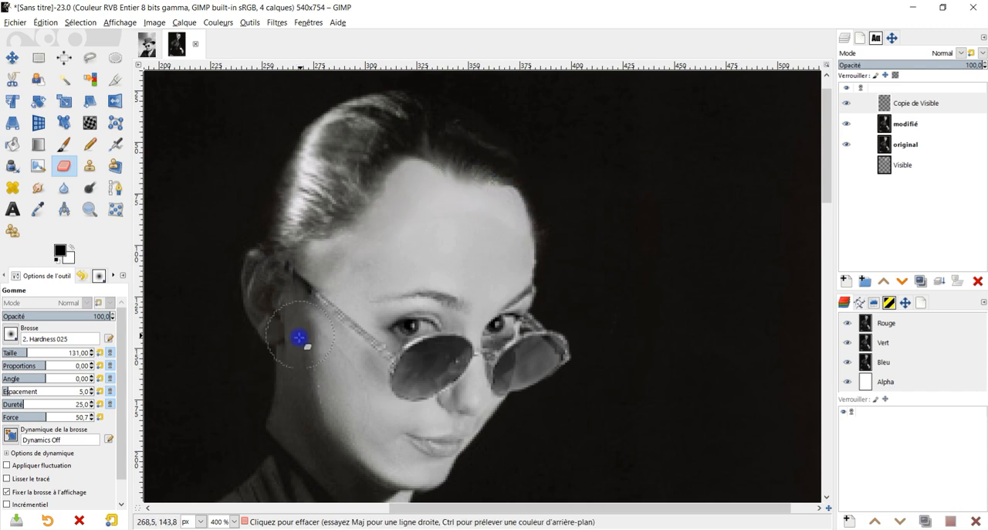
Try the Eraser's anti-erase option along the cheek below the ear and undo the stroke.
{"action": "scroll", "coordinate": [110, 502], "scroll_direction": "down", "scroll_amount": 1}
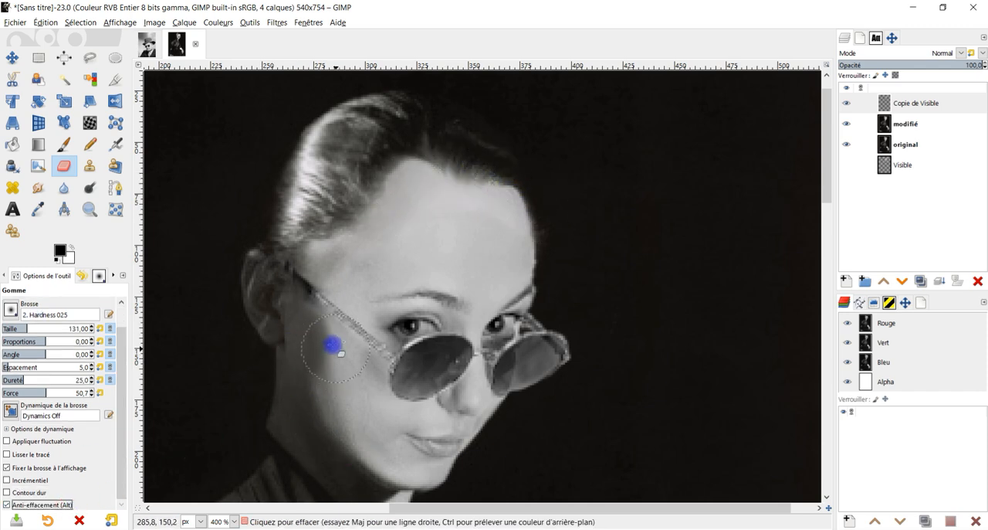
{"action": "scroll", "coordinate": [332, 348], "scroll_direction": "up", "scroll_amount": 2}
{"action": "scroll", "coordinate": [342, 393], "scroll_direction": "down", "scroll_amount": 1}
{"action": "key", "text": "ctrl+z"}
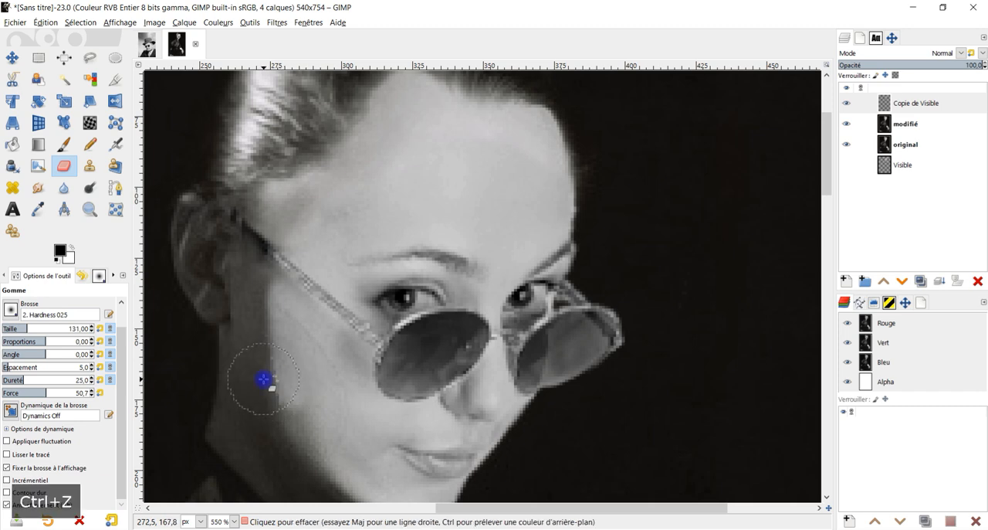
Blend the cheek and jaw edge below the ear by erasing Copie de Visible at 31.4 opacity.
{"action": "scroll", "coordinate": [117, 322], "scroll_direction": "up", "scroll_amount": 1}
{"action": "scroll", "coordinate": [331, 84], "scroll_direction": "down", "scroll_amount": 4}
{"action": "scroll", "coordinate": [424, 203], "scroll_direction": "up", "scroll_amount": 3}
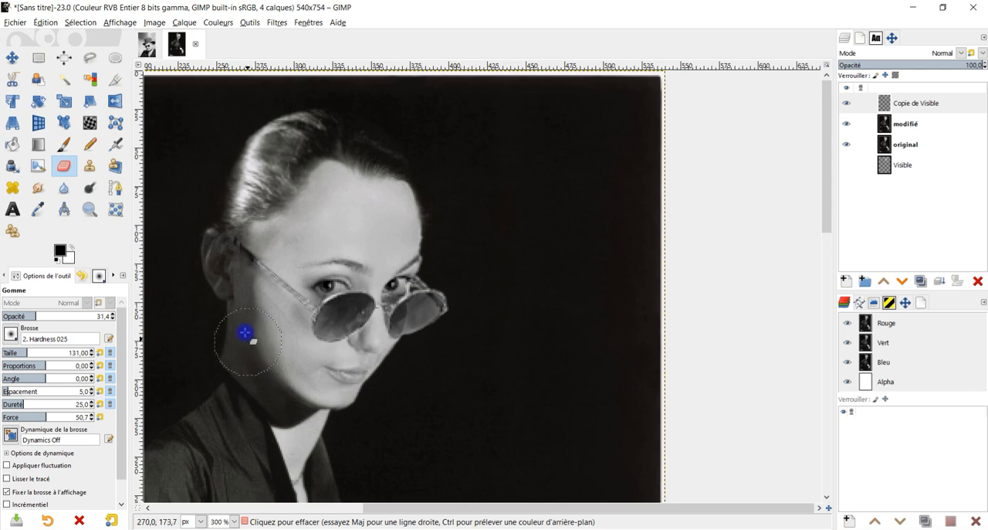
{"action": "scroll", "coordinate": [324, 301], "scroll_direction": "down", "scroll_amount": 3}
{"action": "scroll", "coordinate": [260, 393], "scroll_direction": "up", "scroll_amount": 4}
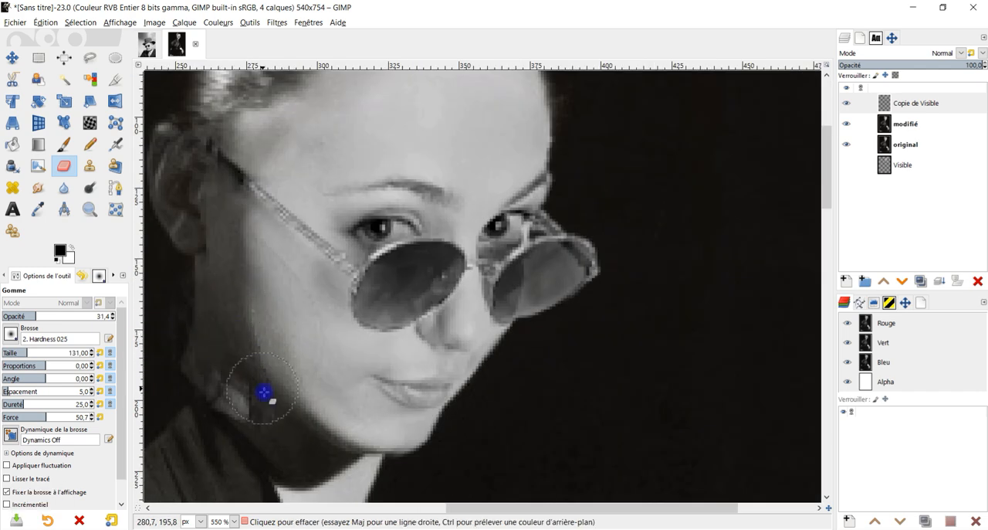
Set the Eraser's opacity to 60 and finish softening the edges of the pasted face.
{"action": "mouse_move", "coordinate": [529, 281]}
{"action": "left_mouse_down"}
{"action": "mouse_move", "coordinate": [478, 338]}
{"action": "mouse_move", "coordinate": [620, 237]}
{"action": "left_mouse_up"}
{"action": "scroll", "coordinate": [119, 318], "scroll_direction": "down", "scroll_amount": 1}
{"action": "scroll", "coordinate": [124, 315], "scroll_direction": "up", "scroll_amount": 1}
{"action": "left_click", "coordinate": [67, 315]}
{"action": "scroll", "coordinate": [419, 293], "scroll_direction": "down", "scroll_amount": 7}
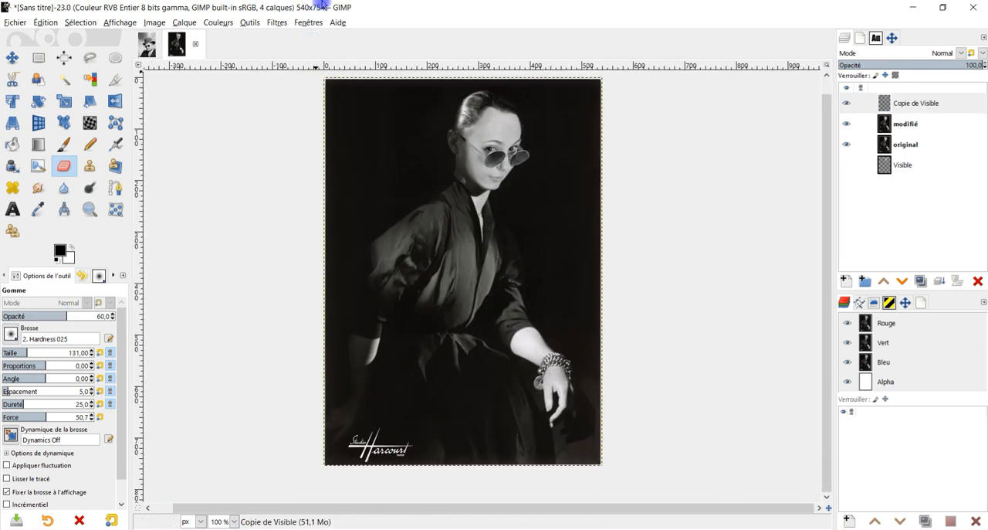
{"action": "left_click_drag", "start_coordinate": [690, 116], "coordinate": [694, 144]}
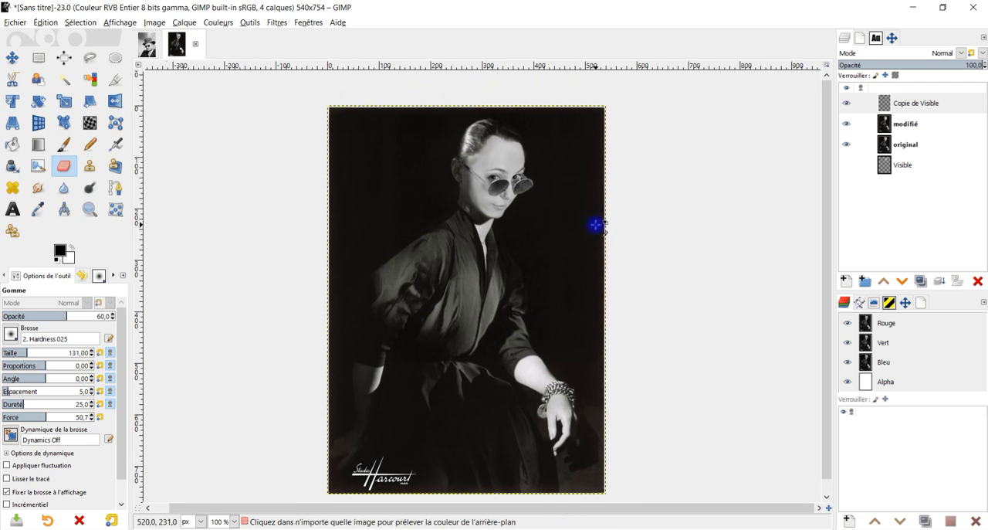
Save the woman's portrait composition as harcourt2.xcf in the 08-août folder.
{"action": "key", "text": "ctrl+s"}
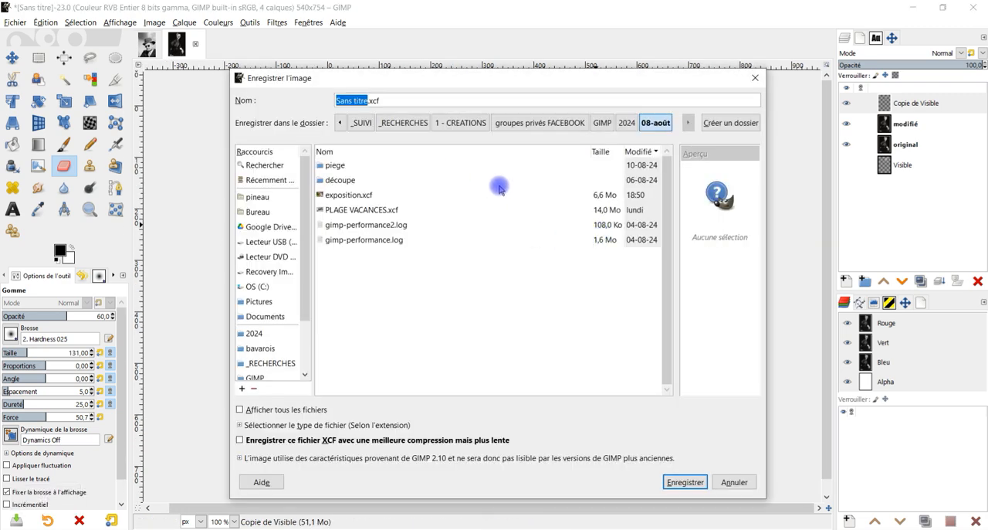
{"action": "type", "text": "harcourt2"}
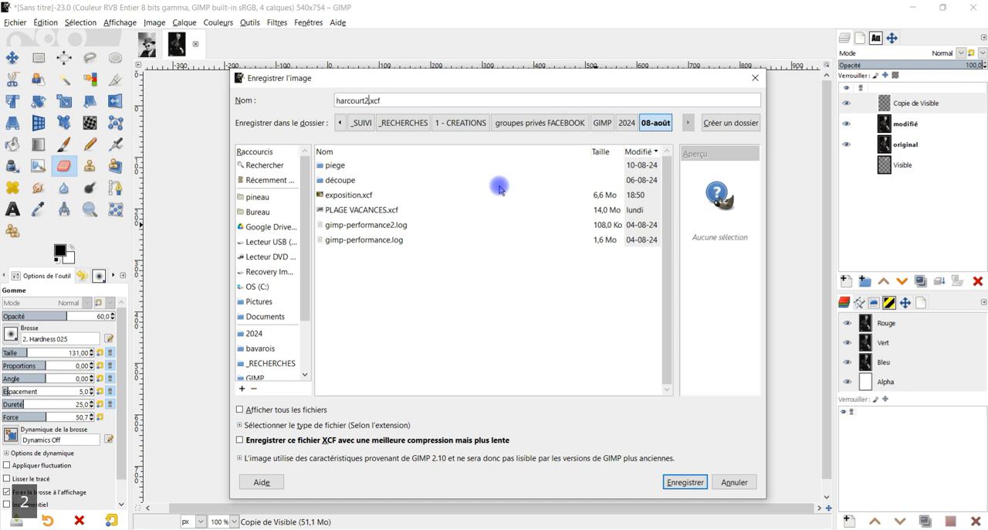
{"action": "key", "text": "Return"}
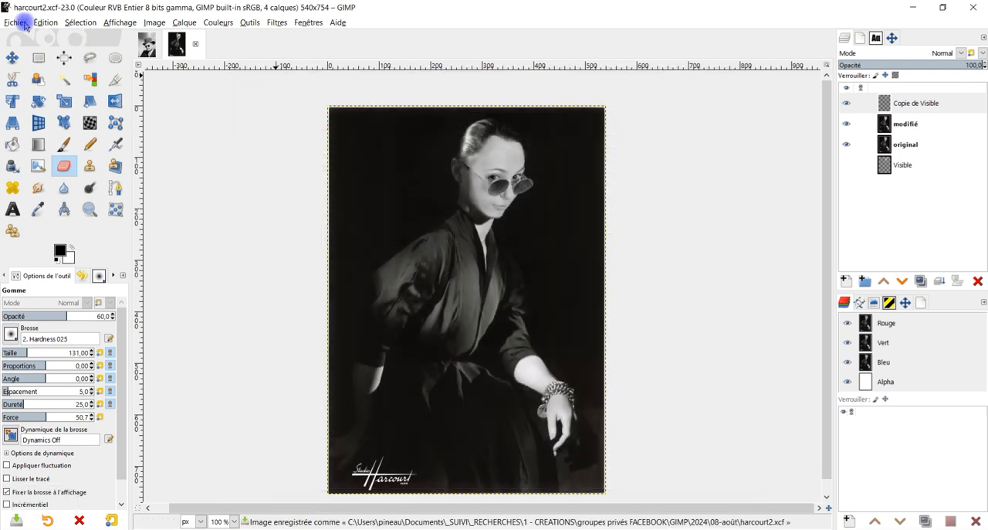
Save the man-with-hat composition as Dauphin_Harcourt_1939.xcf in the 08-août folder and return to the harcourt2 image.
{"action": "left_click", "coordinate": [146, 44]}
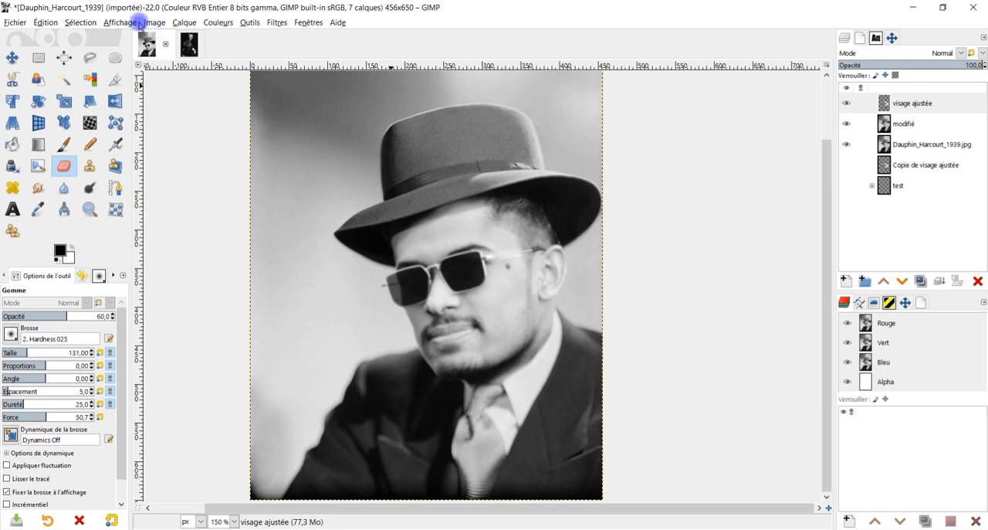
{"action": "left_click", "coordinate": [14, 24]}
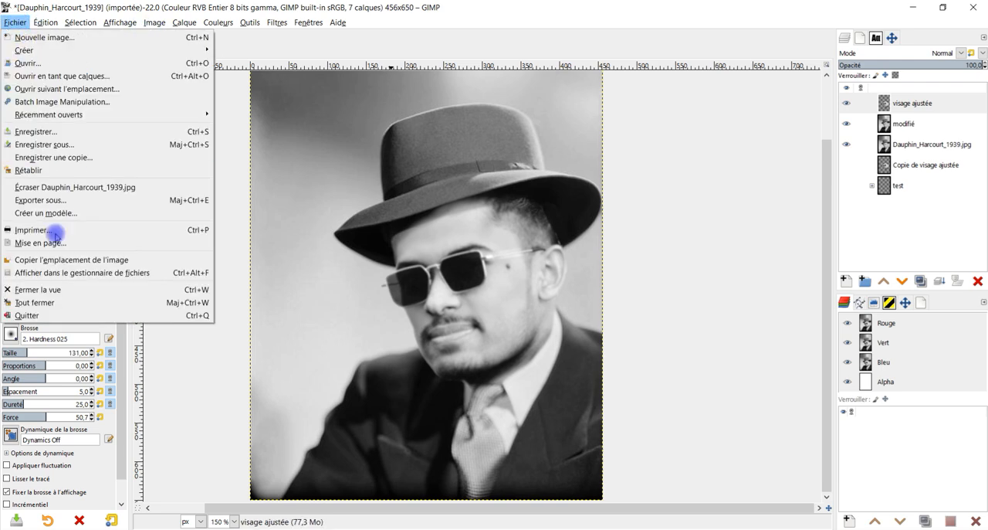
{"action": "left_click", "coordinate": [87, 151]}
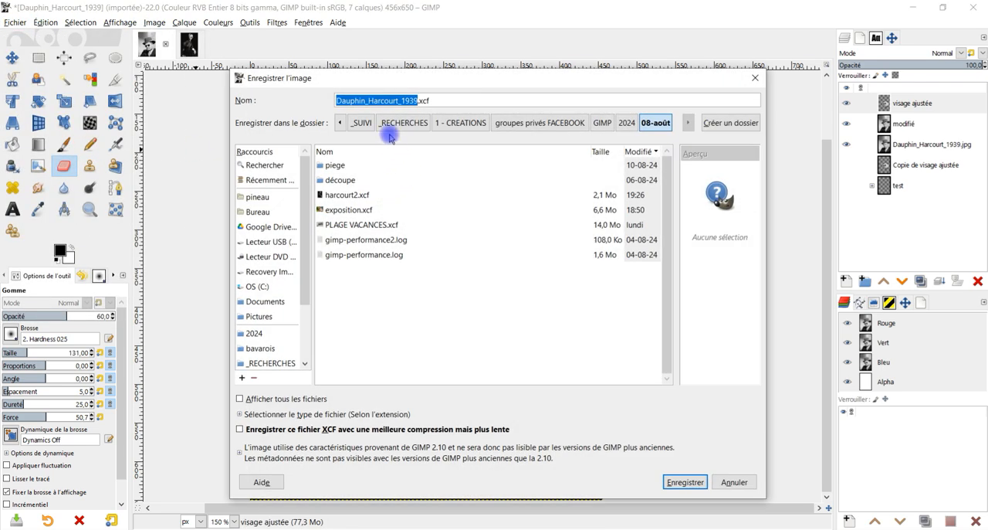
{"action": "left_click", "coordinate": [694, 479]}
{"action": "left_click", "coordinate": [190, 45]}
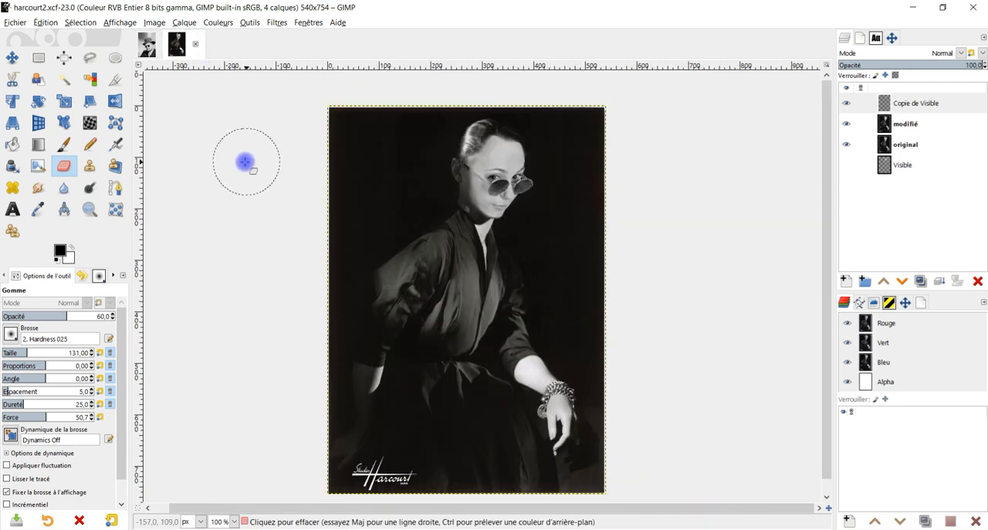